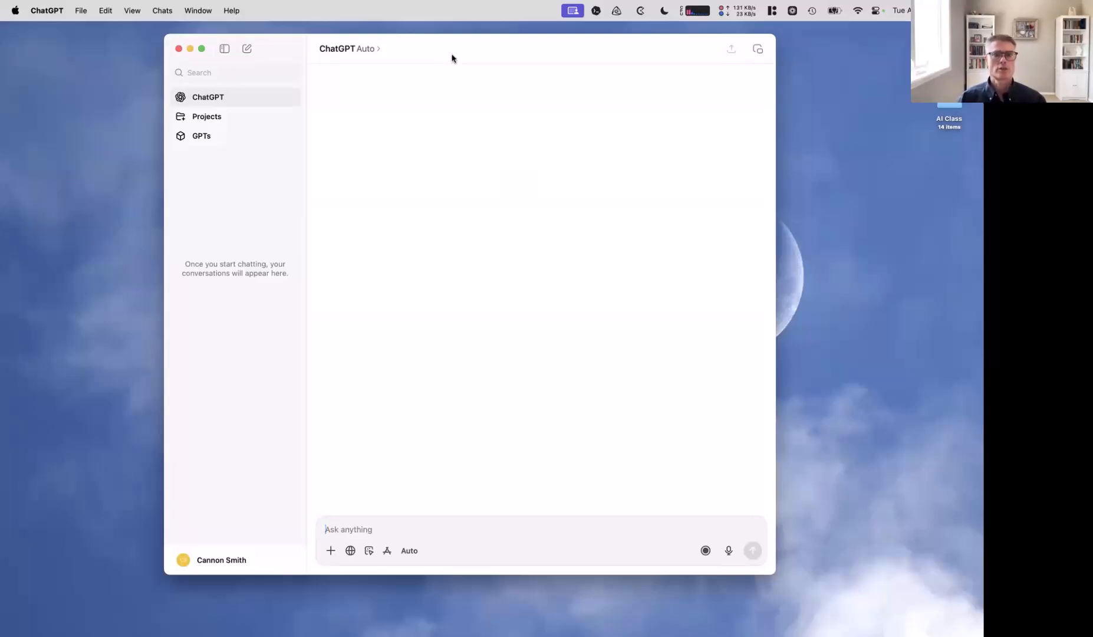
Review the personalization settings, checking the available choices for base style and tone, Warm and Enthusiastic, and close the settings
click(50, 12)
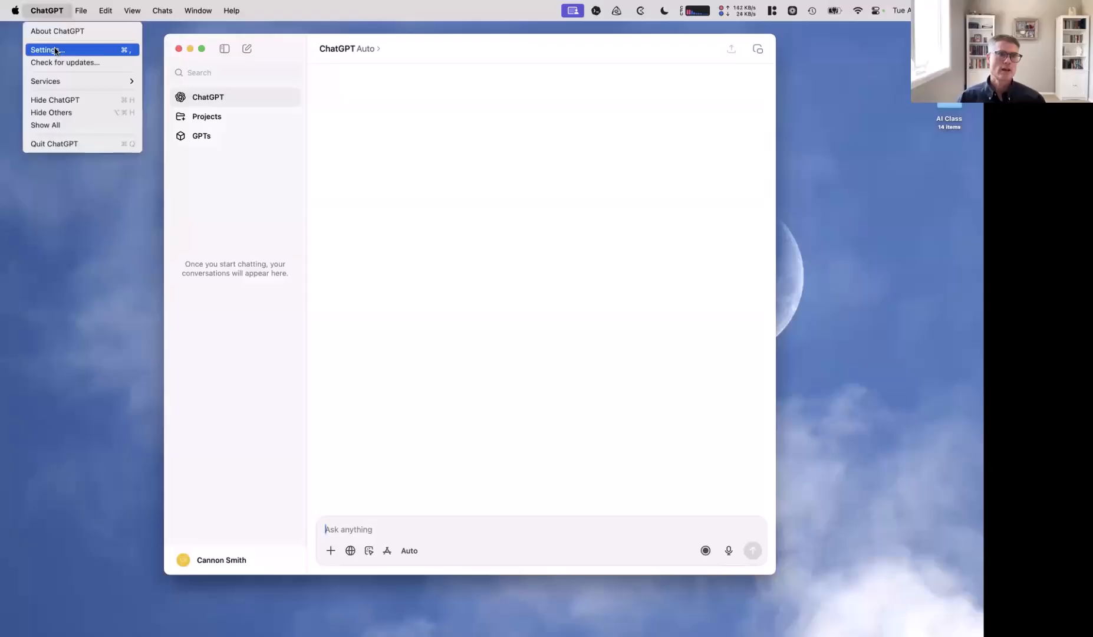
click(55, 50)
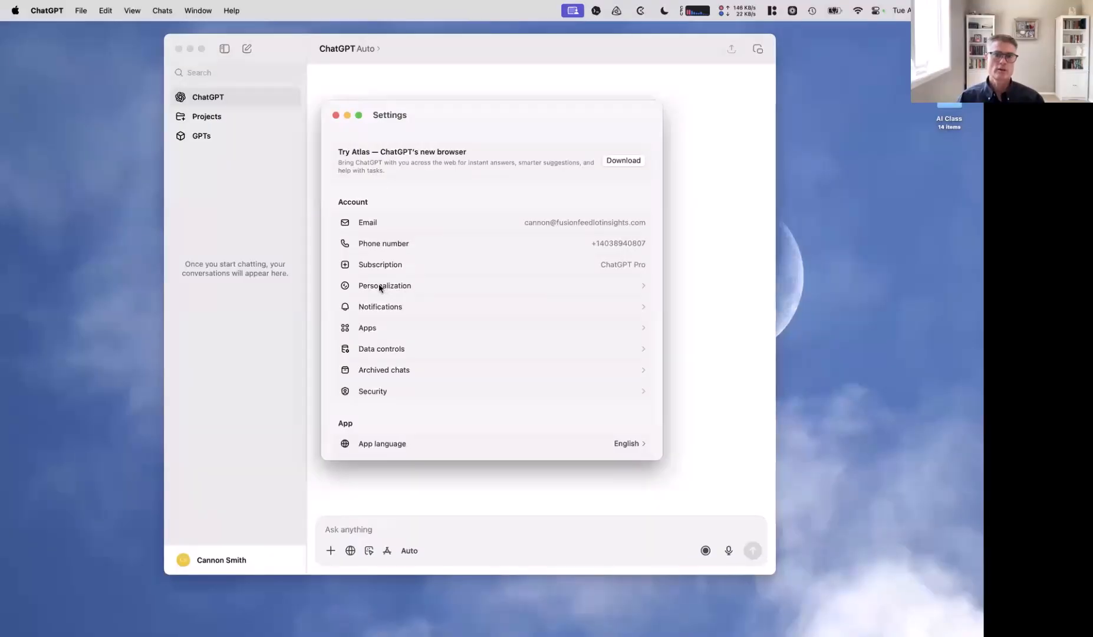
click(416, 288)
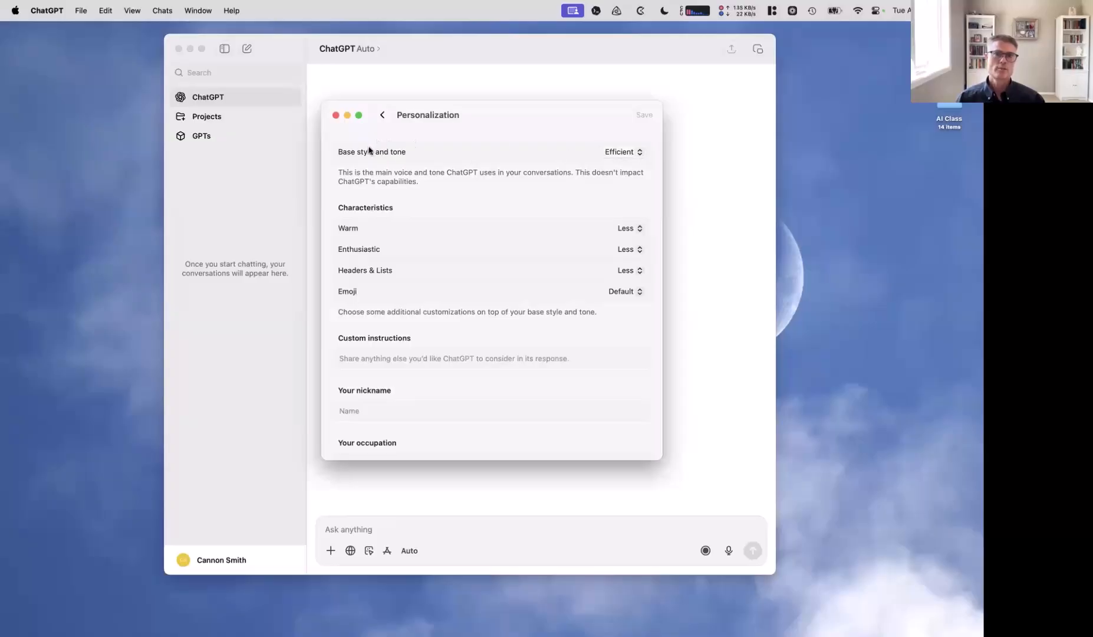
click(641, 154)
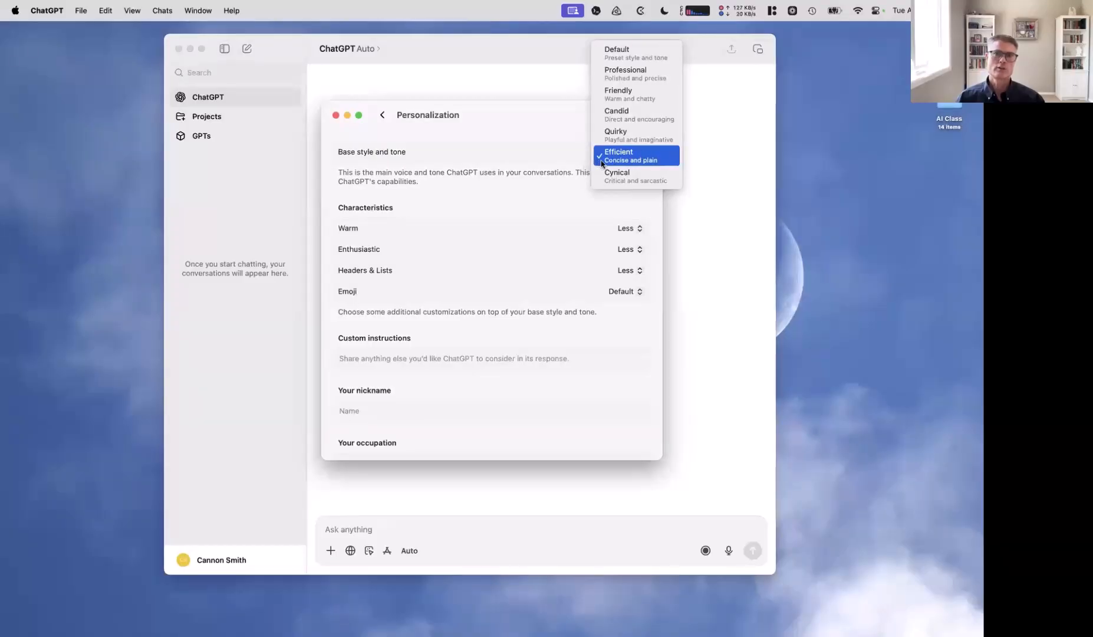
click(531, 189)
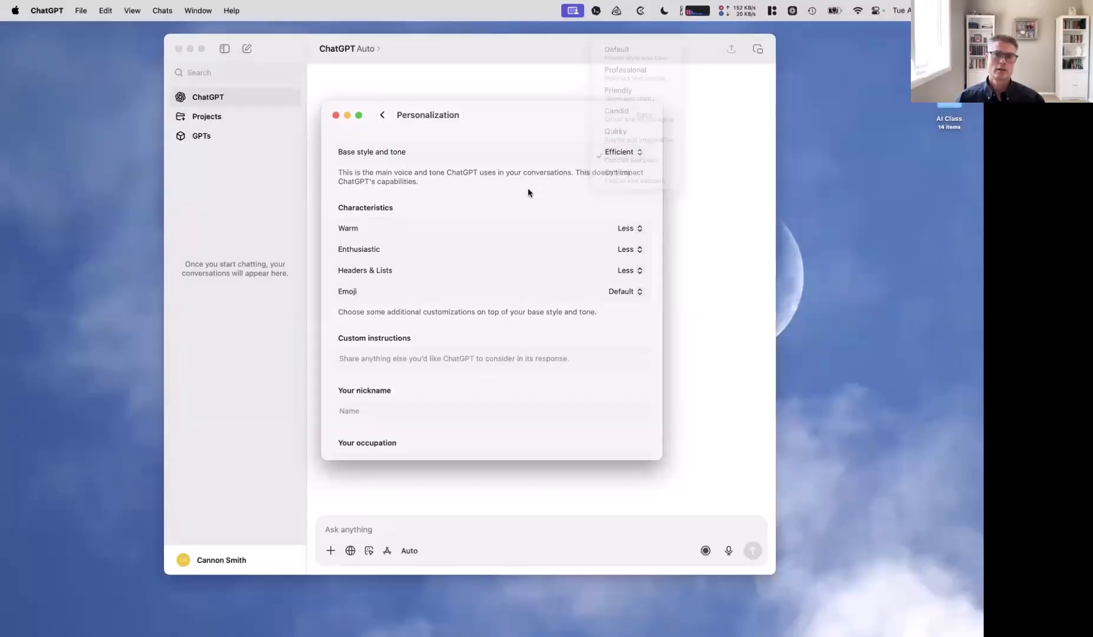
click(639, 230)
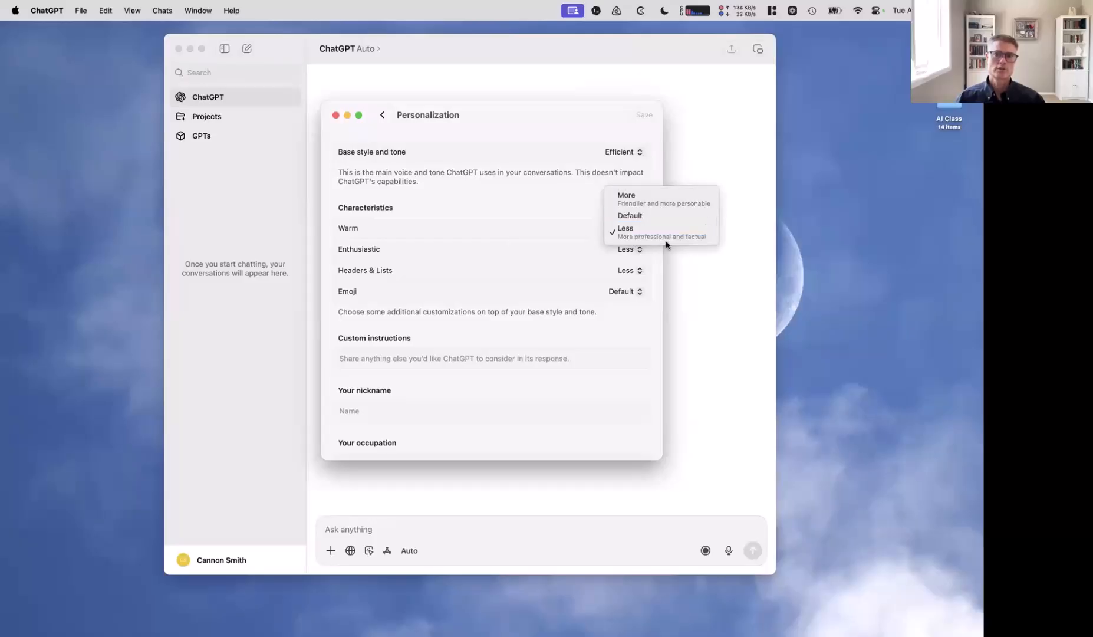
click(556, 213)
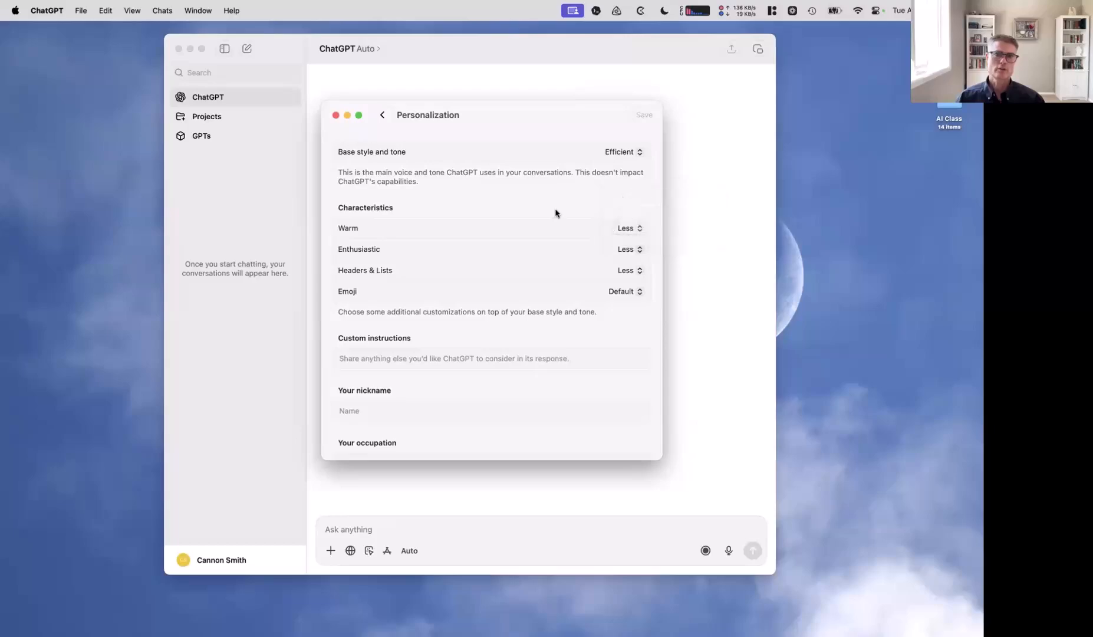
click(631, 249)
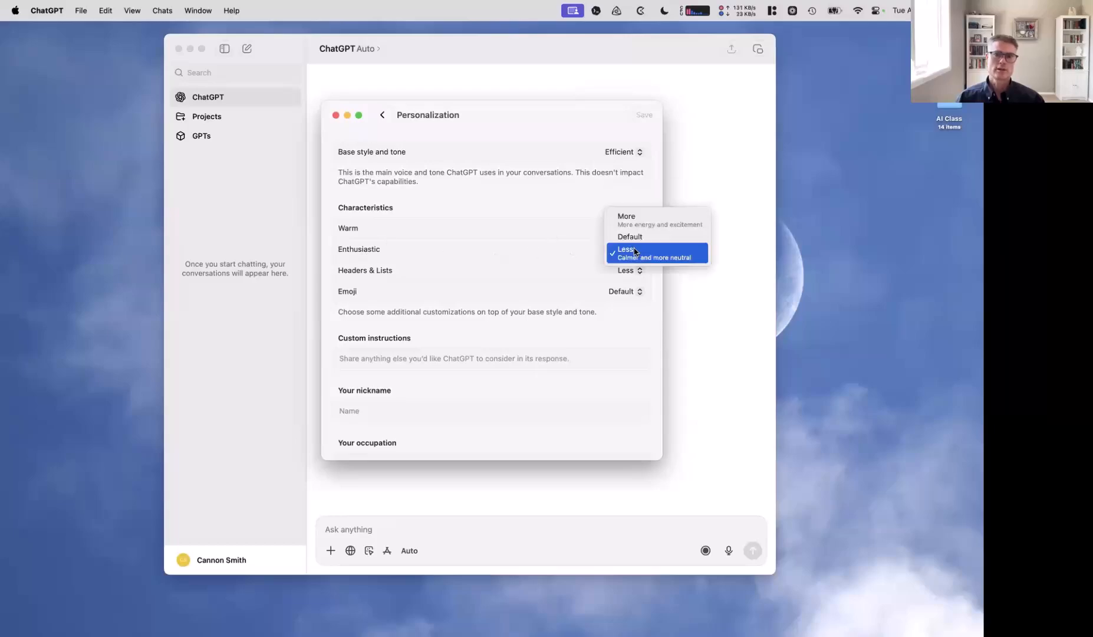
click(649, 284)
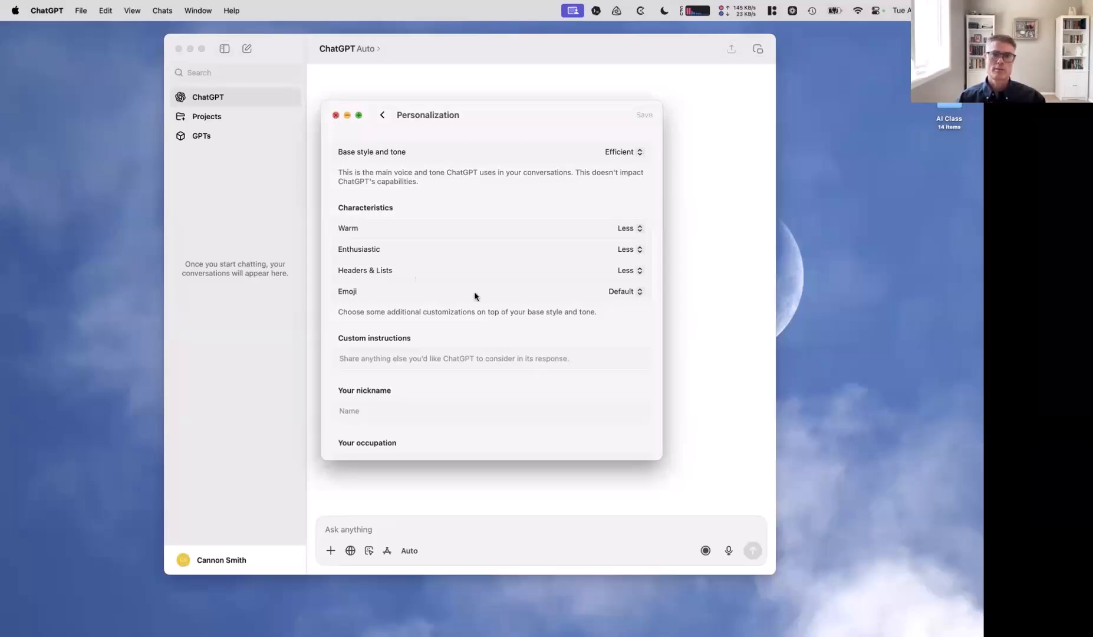
click(335, 115)
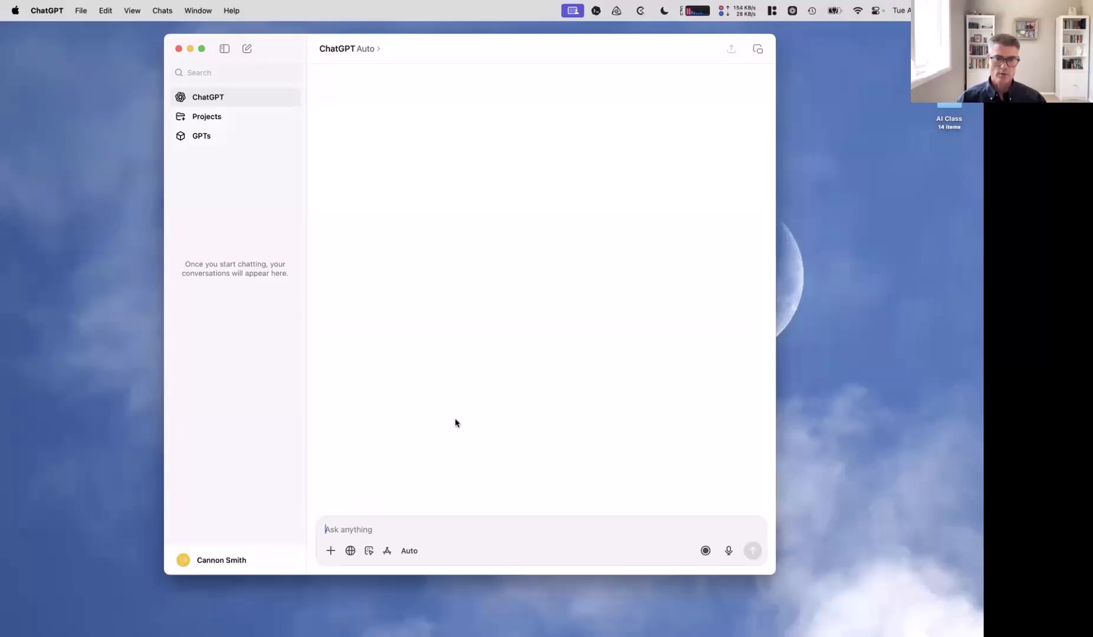
Draft an unsent two-paragraph prompt reading "This is my question...." and "This is more of a question.", and clear the whole message
text(This is my quest)
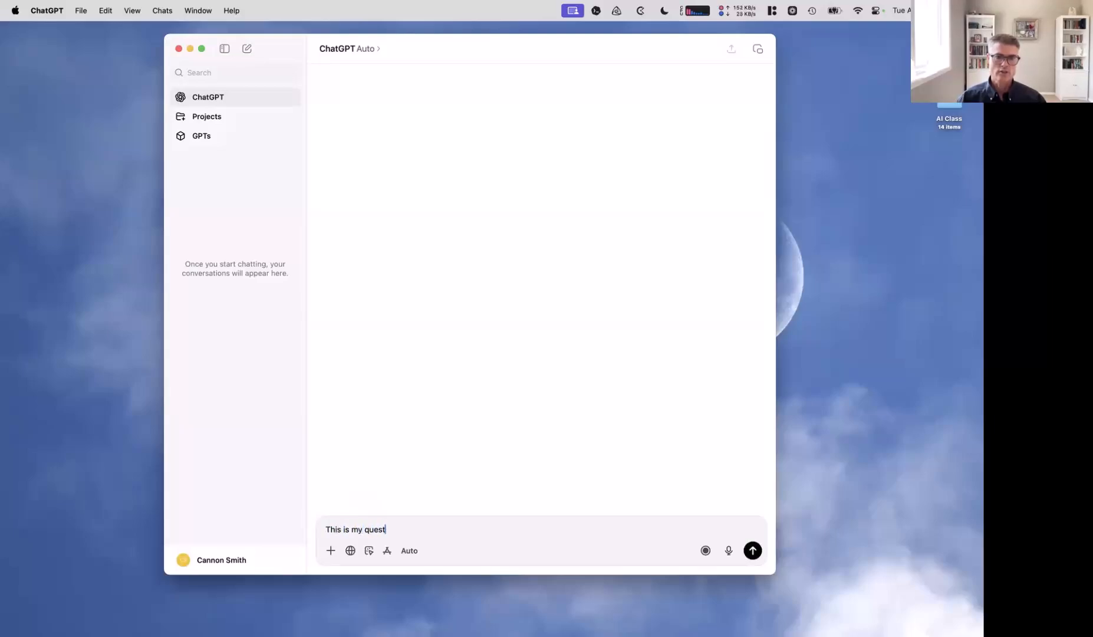
text(ion....)
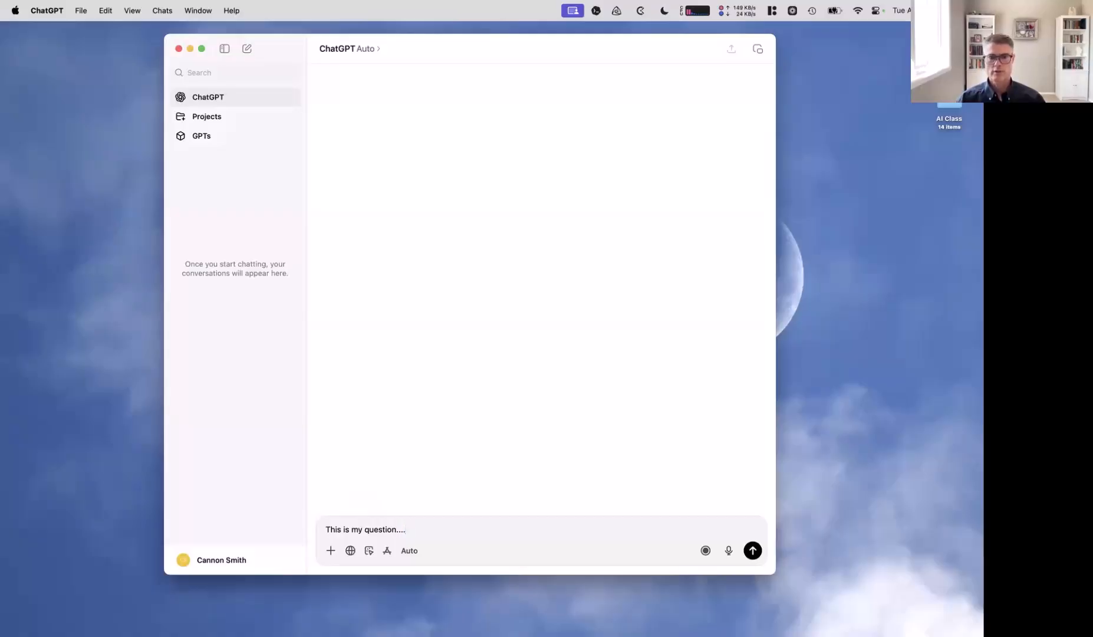
key(shift+Return)
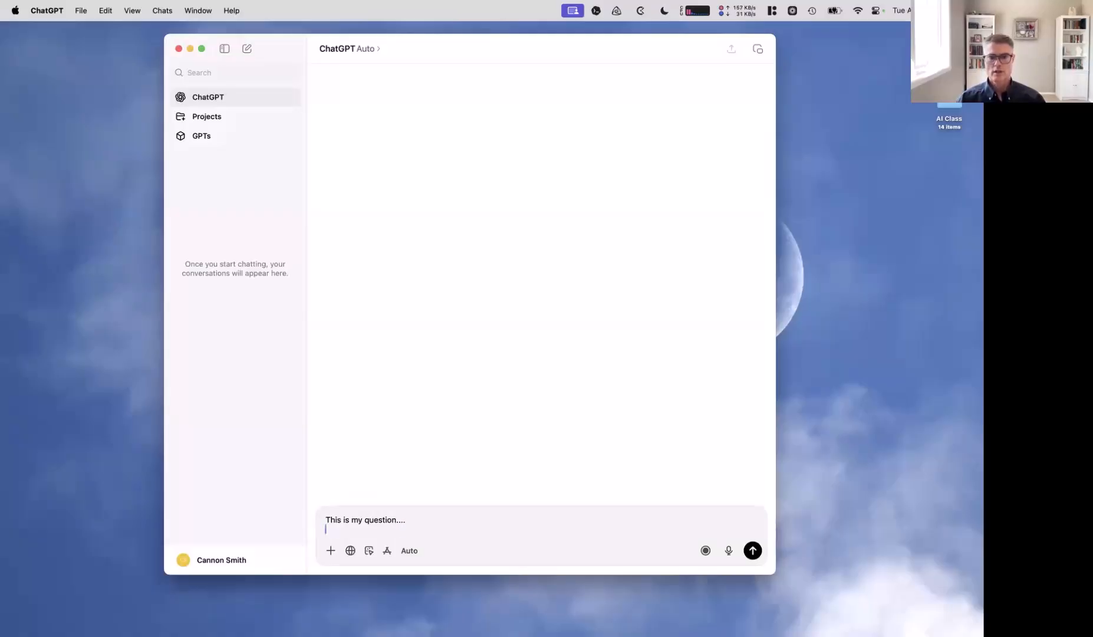
key(shift+Return)
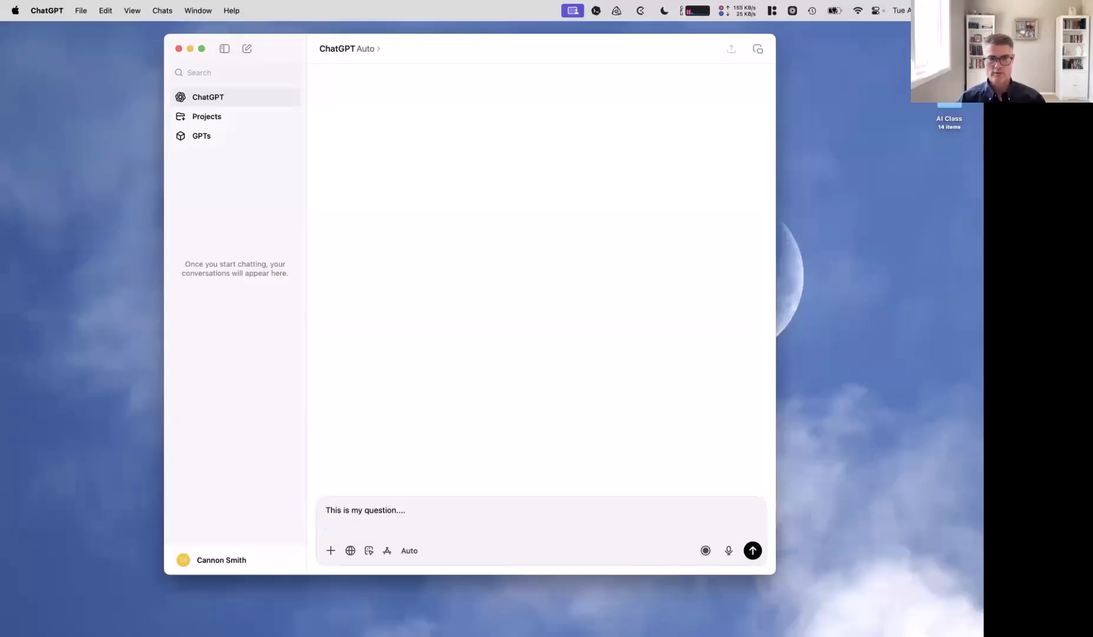
text(This )
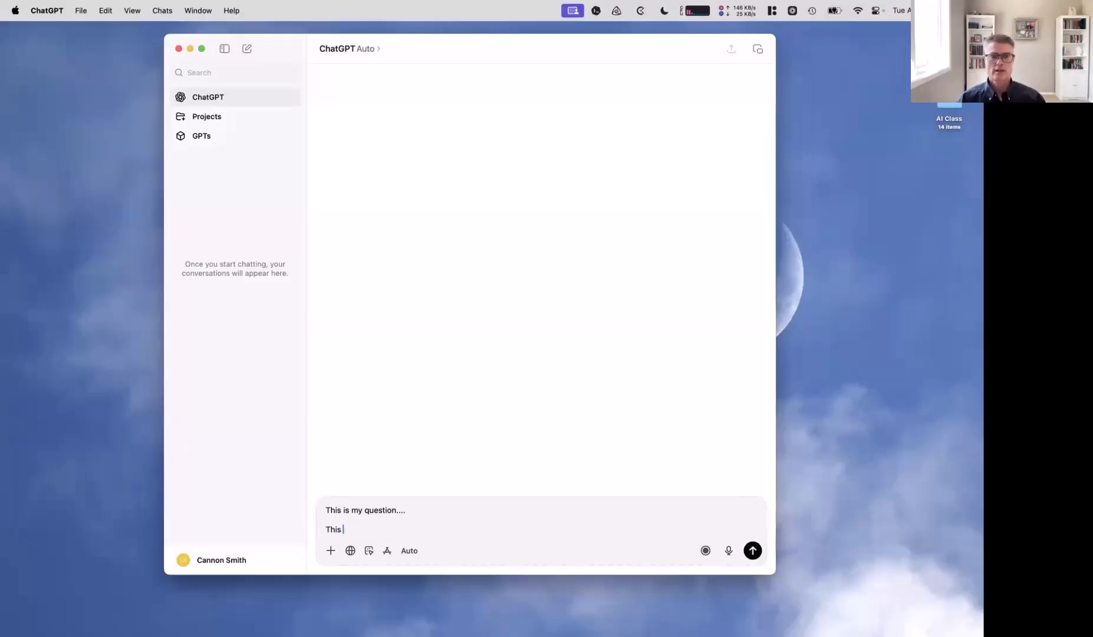
text(is )
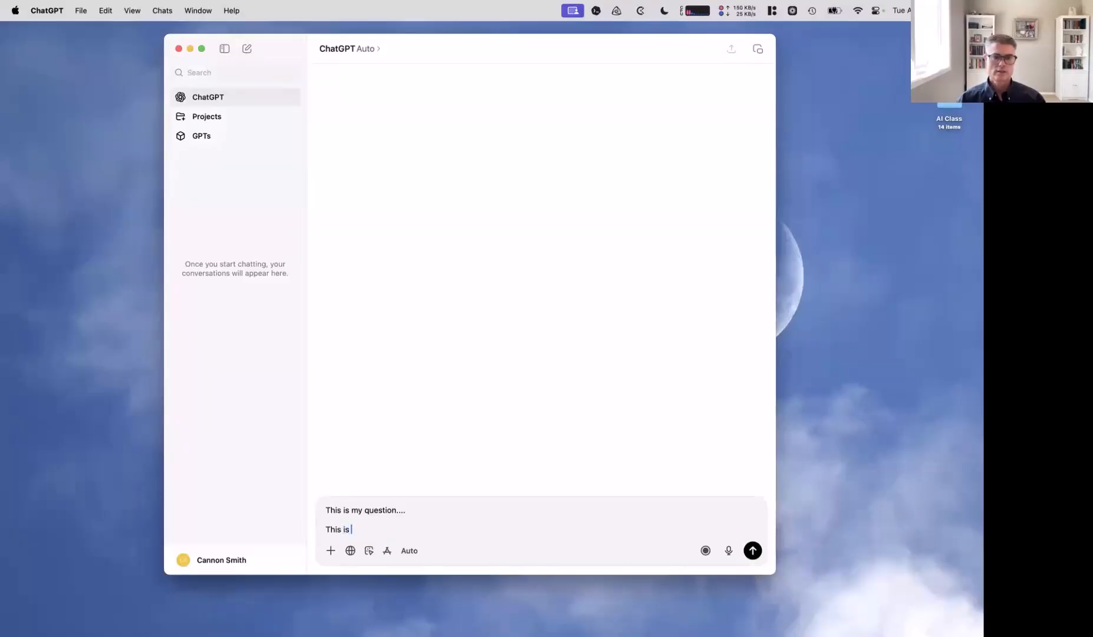
text(more of )
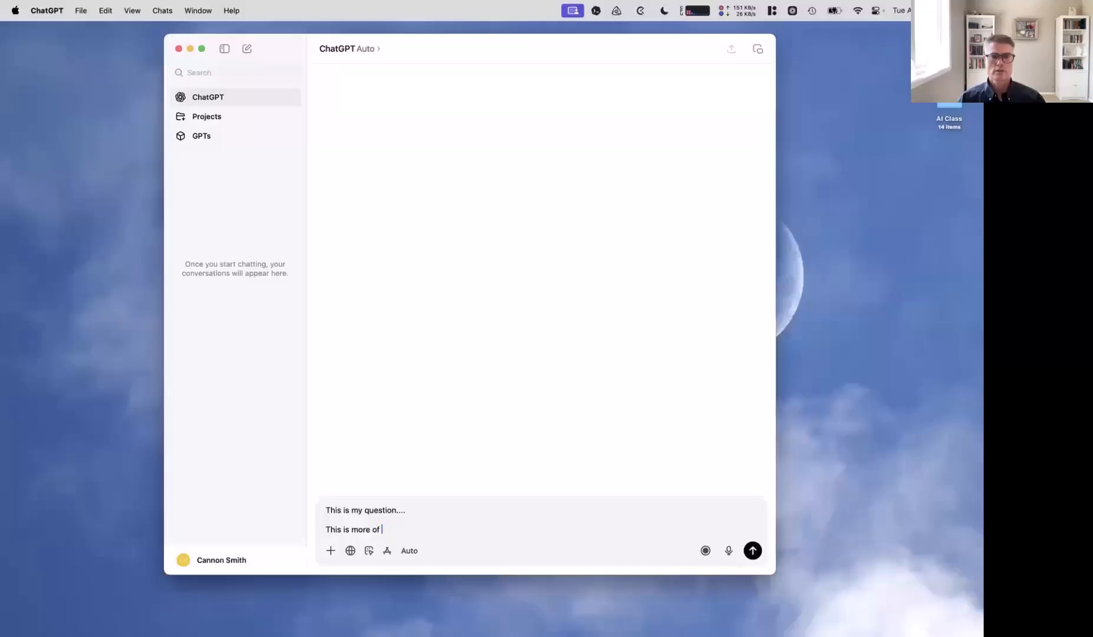
text(a question.)
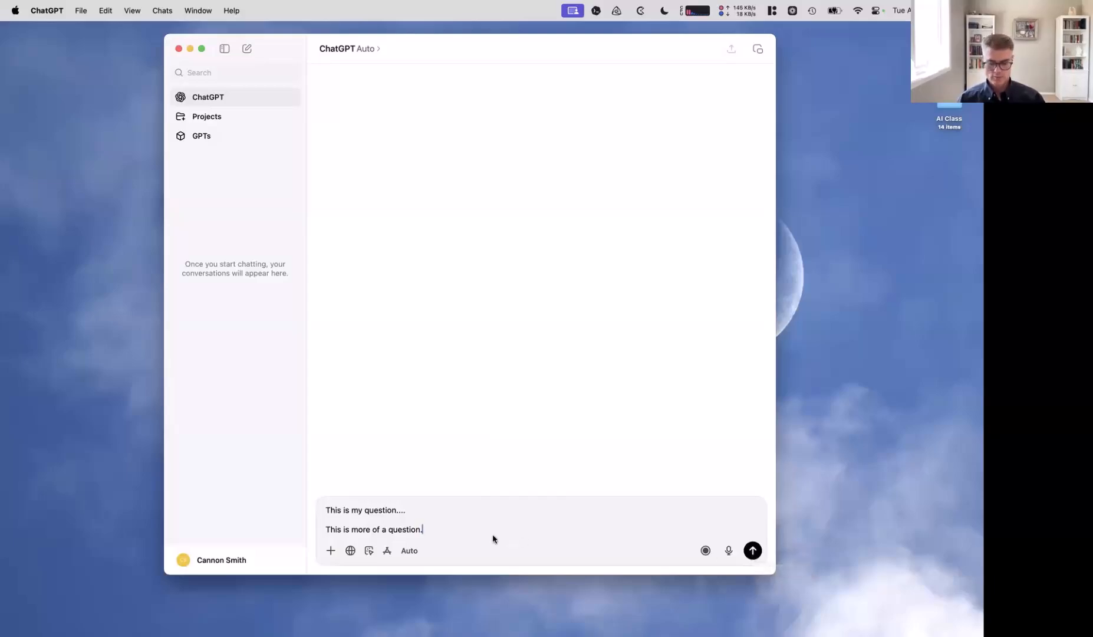
key(shift+Return)
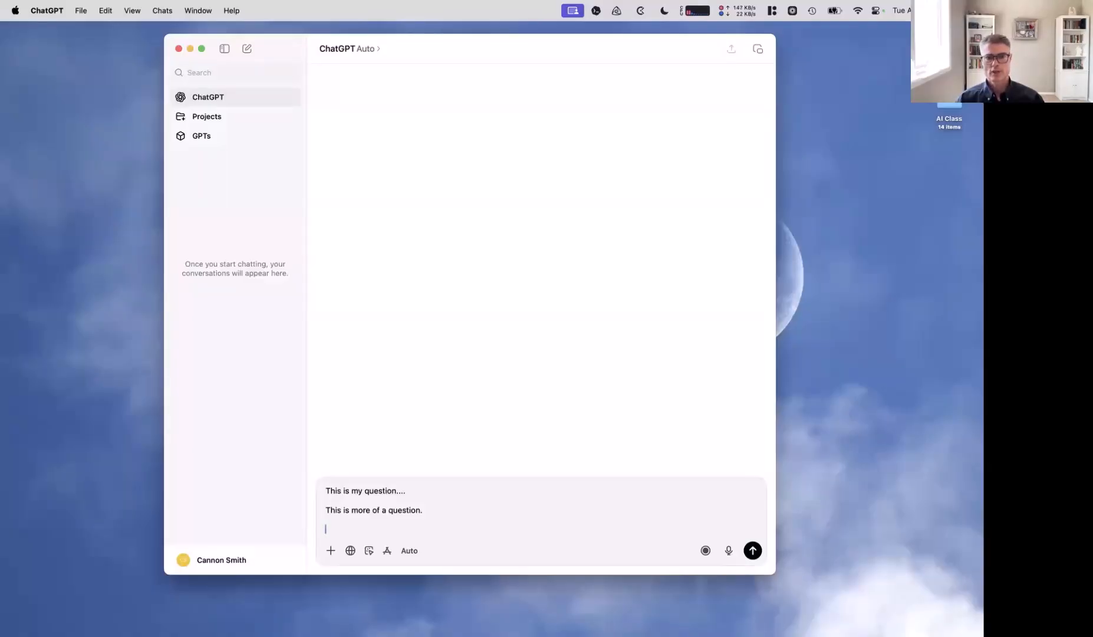
key(super+a)
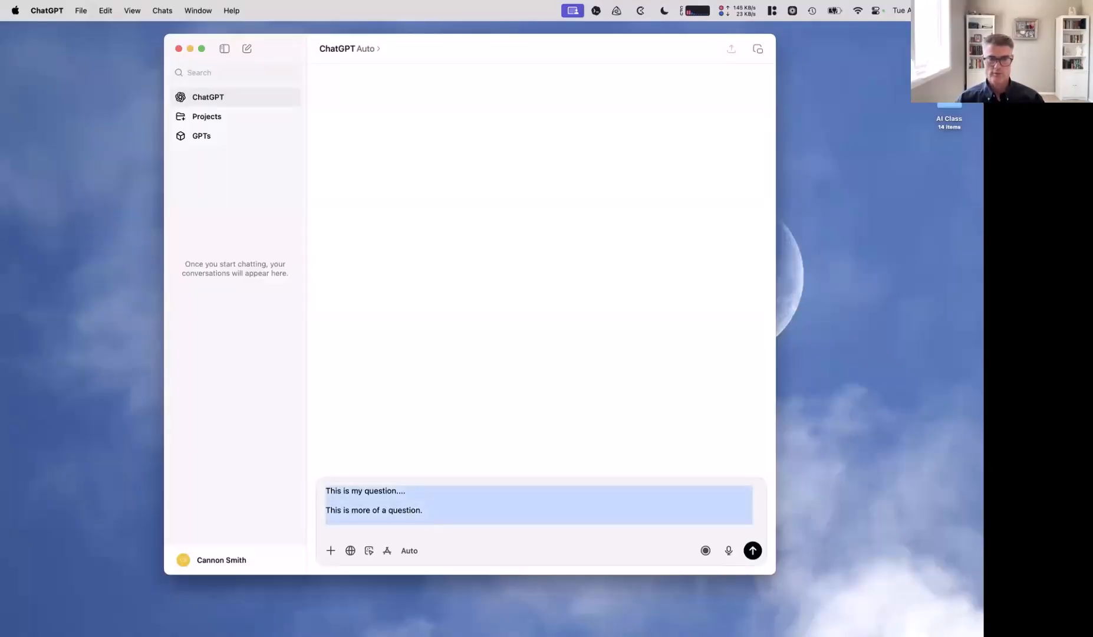
key(BackSpace)
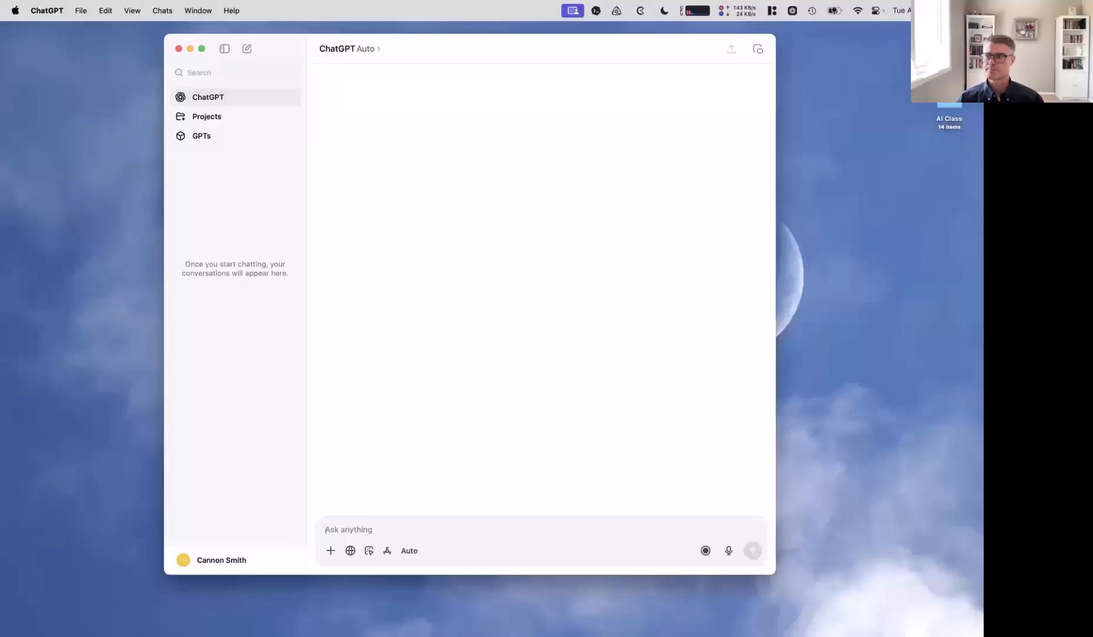
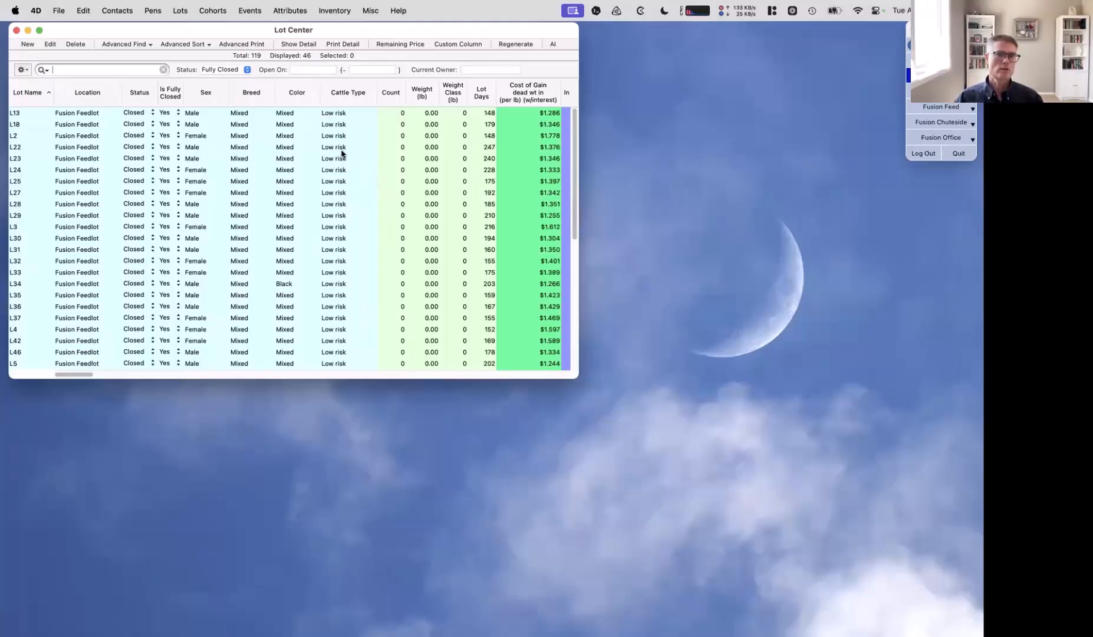
Export lots L22 and L23 from the Lot Center as JSON files with the AI Playground, saving into the desktop's Fusion AI folder
click(341, 148)
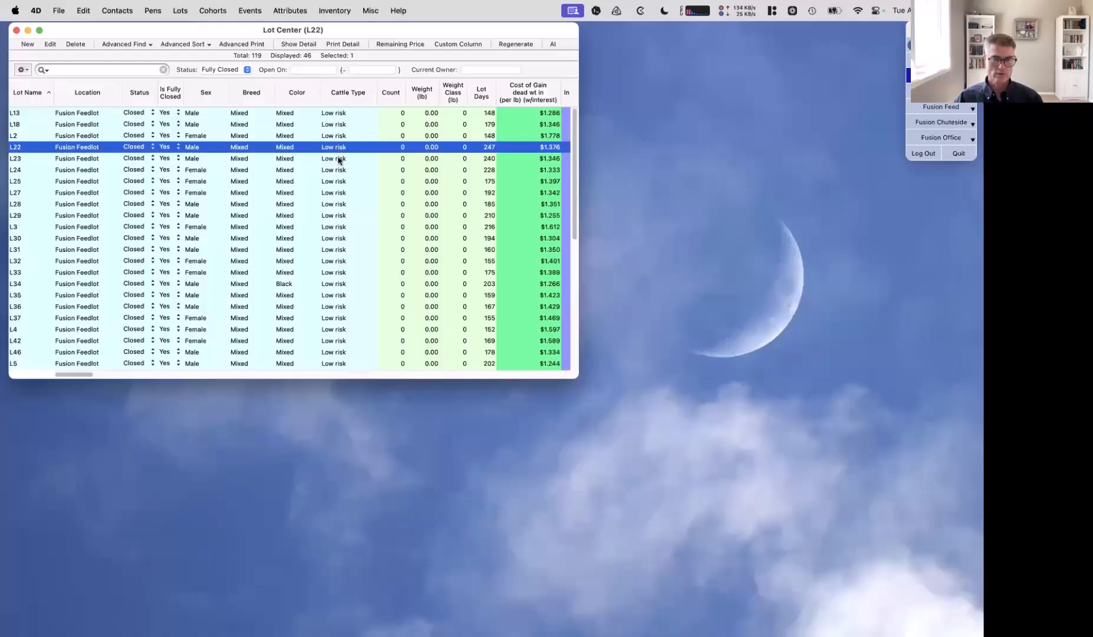
shift+click(338, 159)
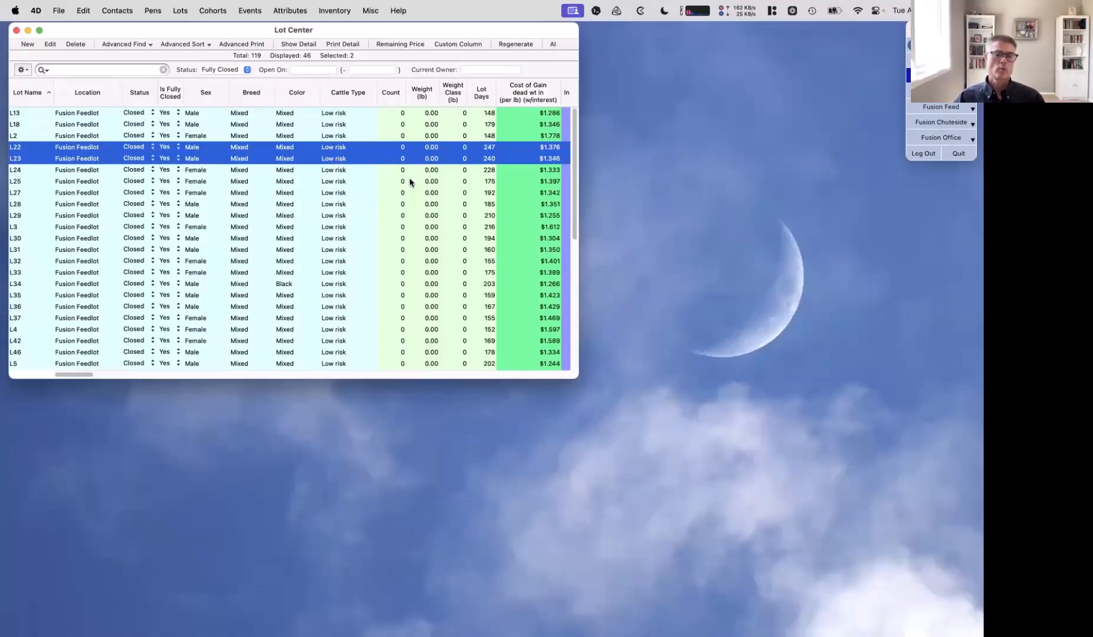
click(553, 46)
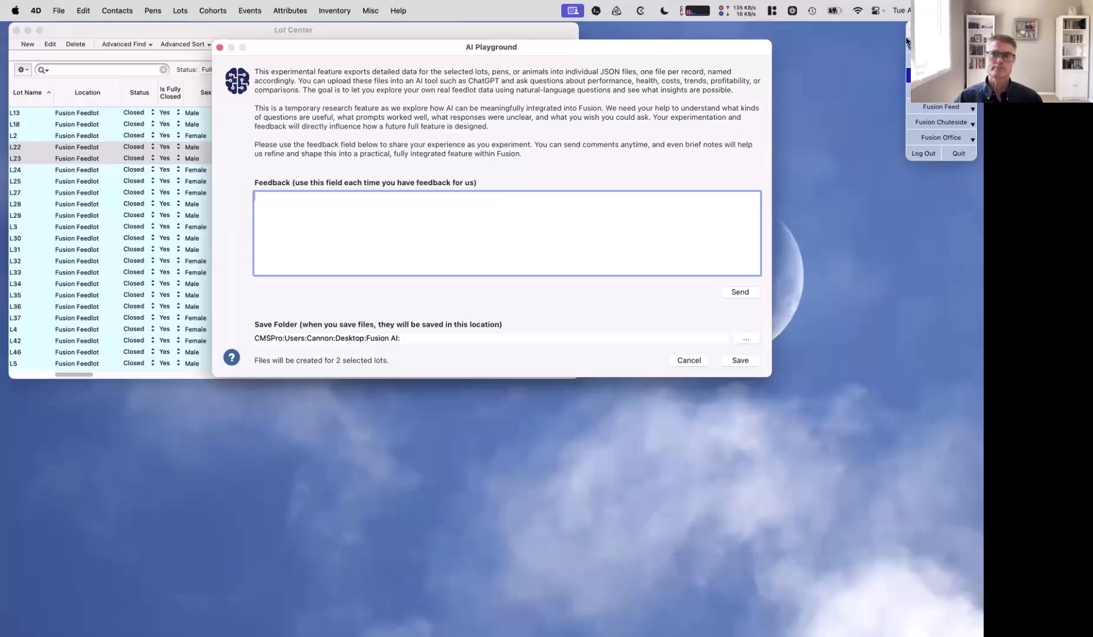
drag(906, 40, 848, 46)
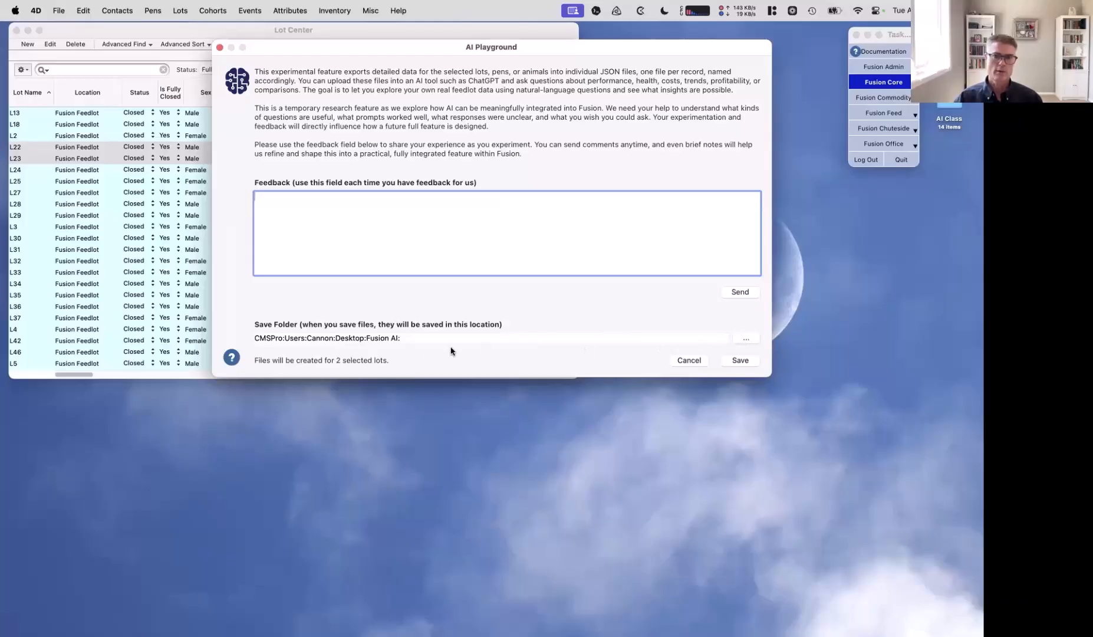
click(736, 361)
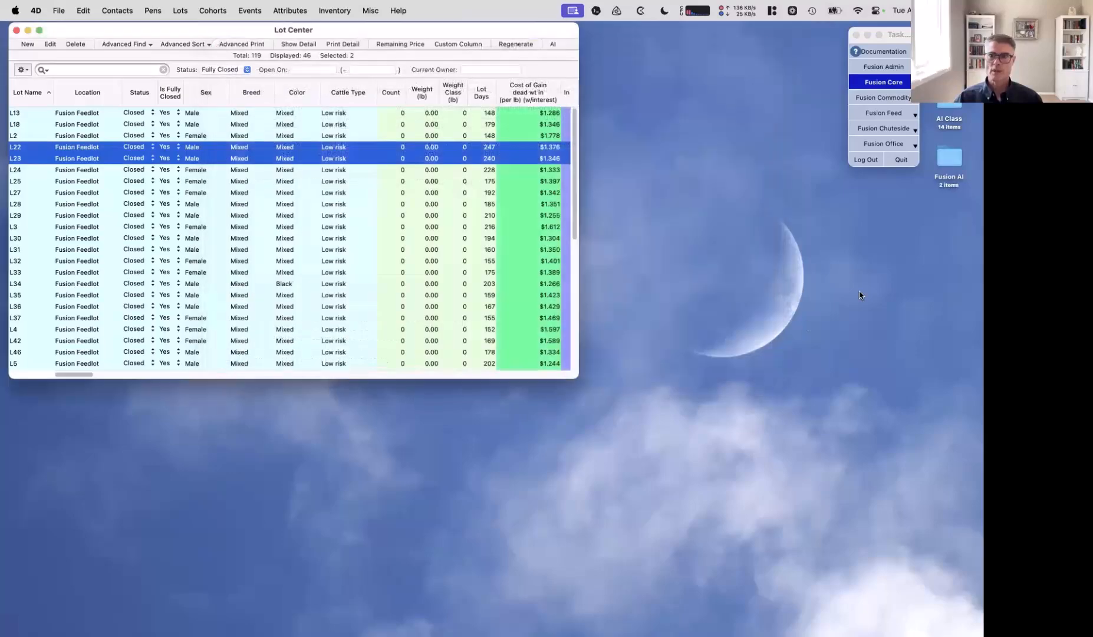
Examine the contents of Lot L22.json from the desktop's Fusion AI folder, and close the file and the folder
double_click(948, 158)
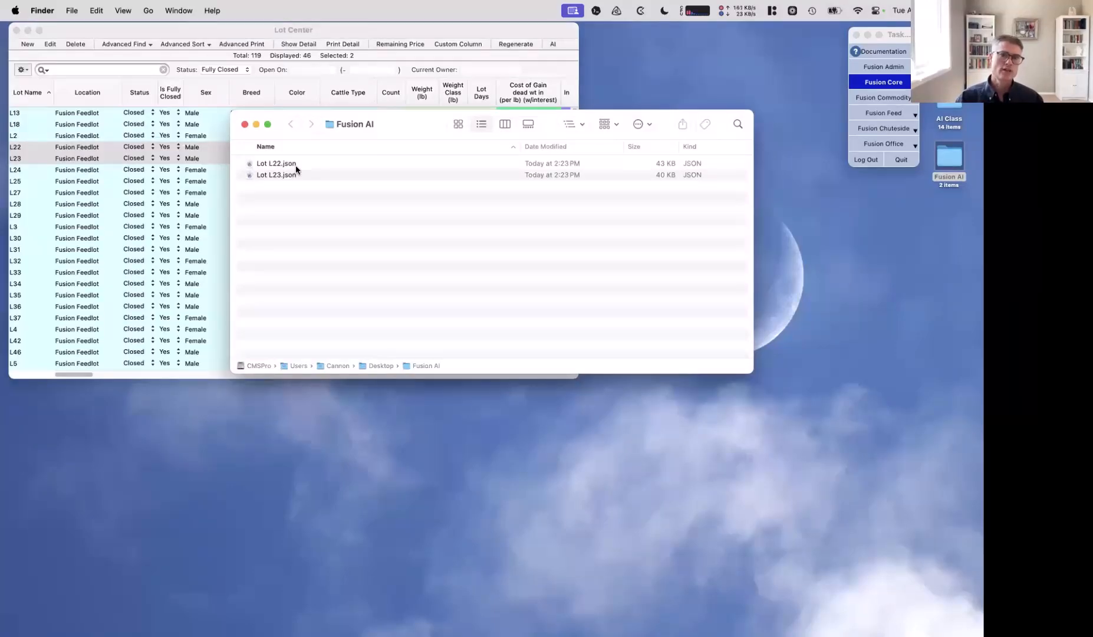
double_click(248, 165)
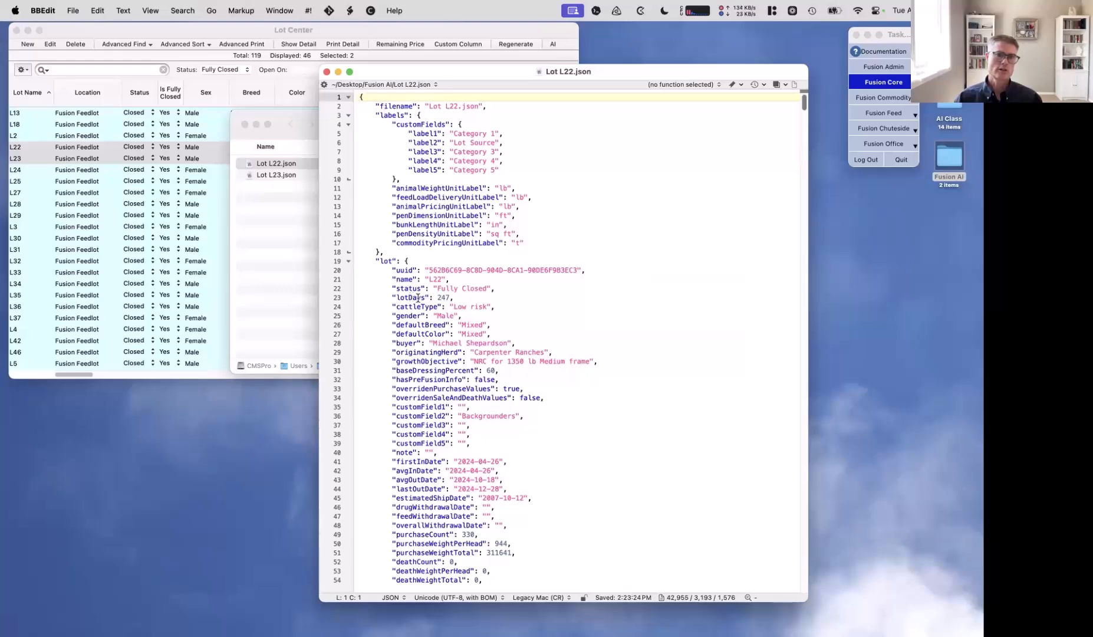
scroll(593, 357, down, 20)
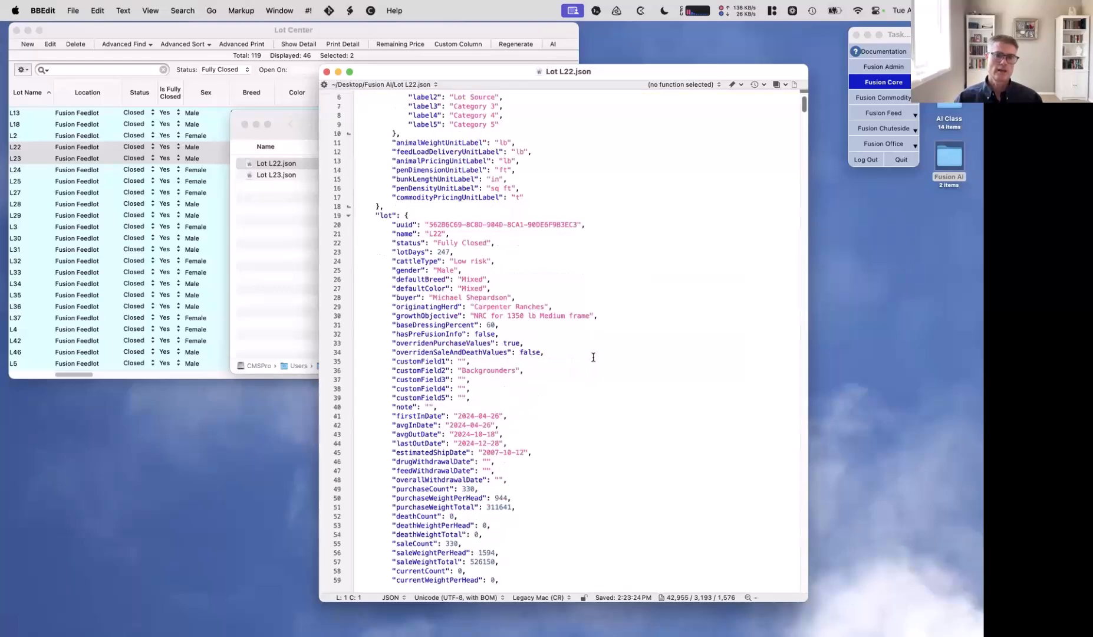
scroll(593, 358, down, 20)
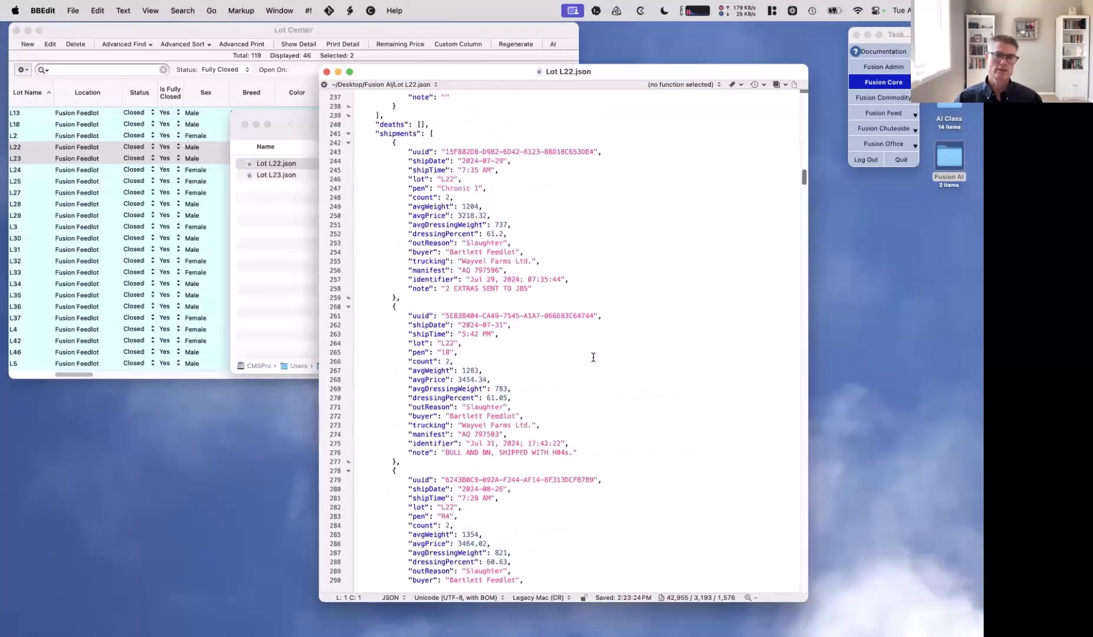
scroll(594, 358, down, 12)
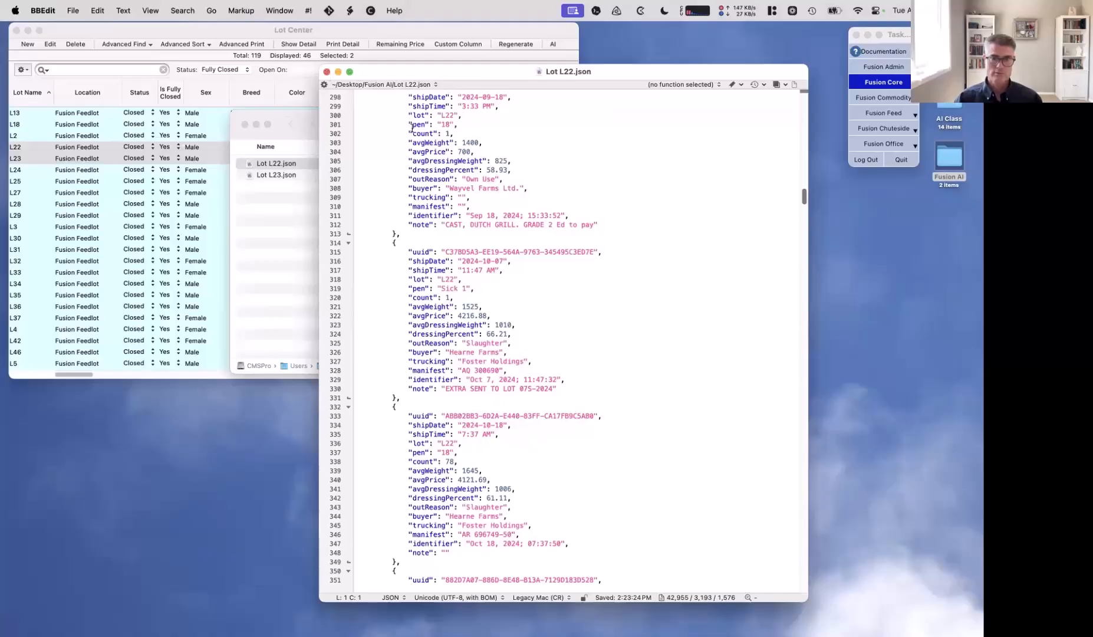
click(328, 72)
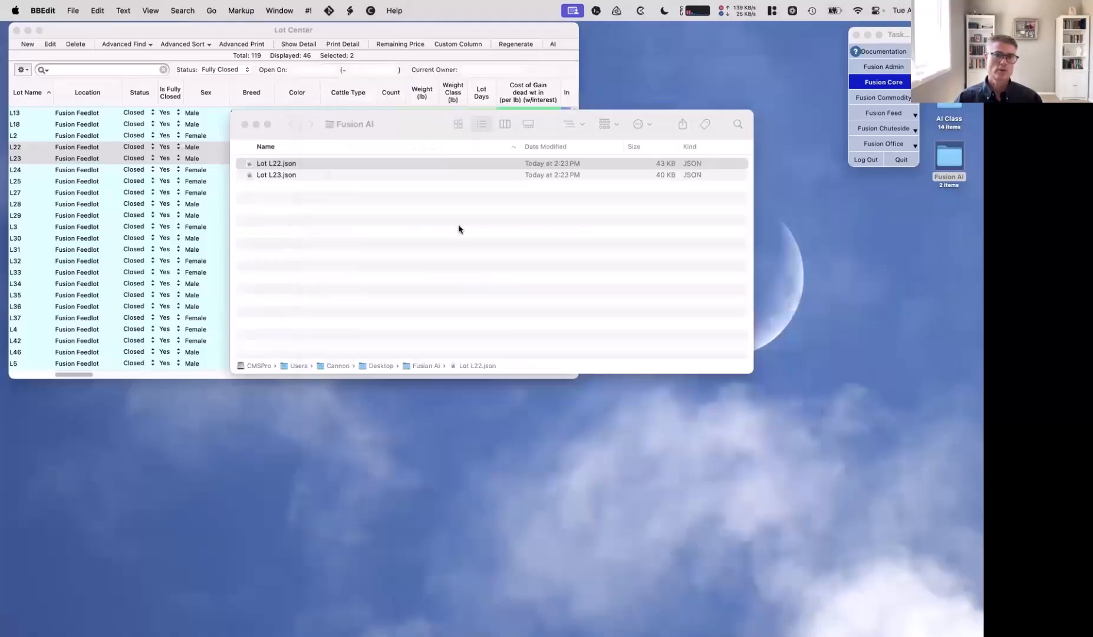
click(412, 126)
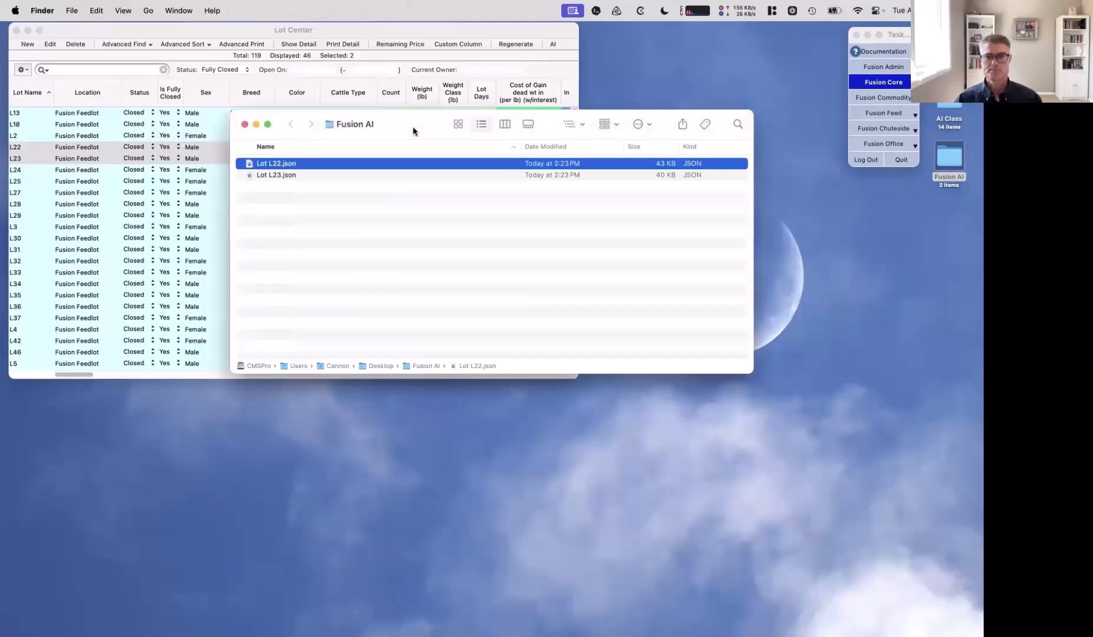
click(245, 125)
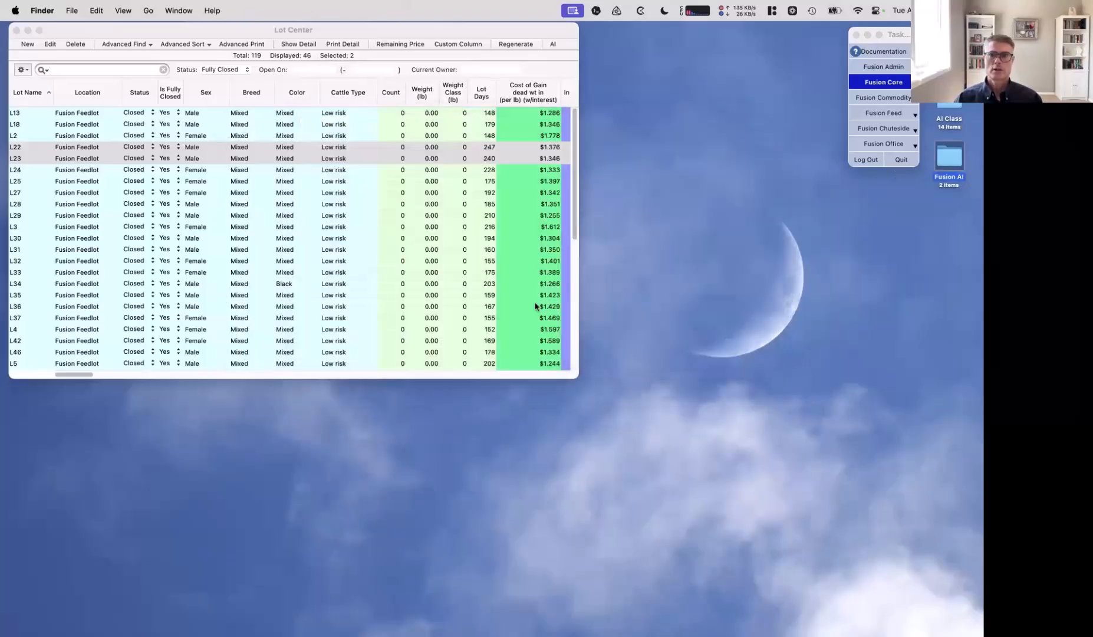
Export only lot L22 again from the Lot Center with the AI Playground, and check the files in the desktop's Fusion AI folder
click(377, 30)
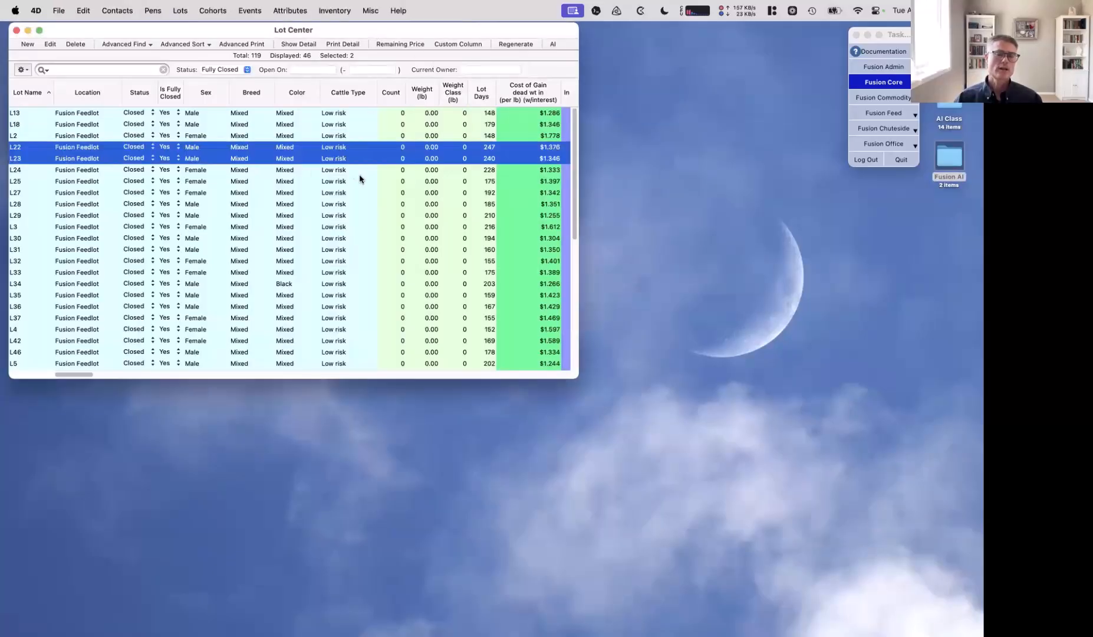
click(335, 150)
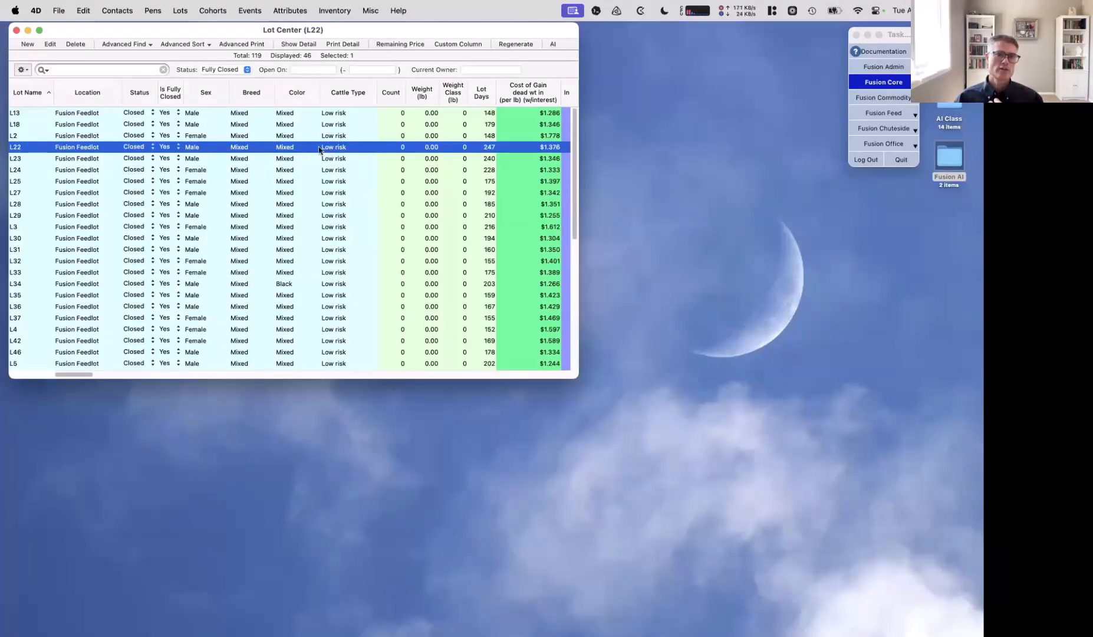
click(552, 46)
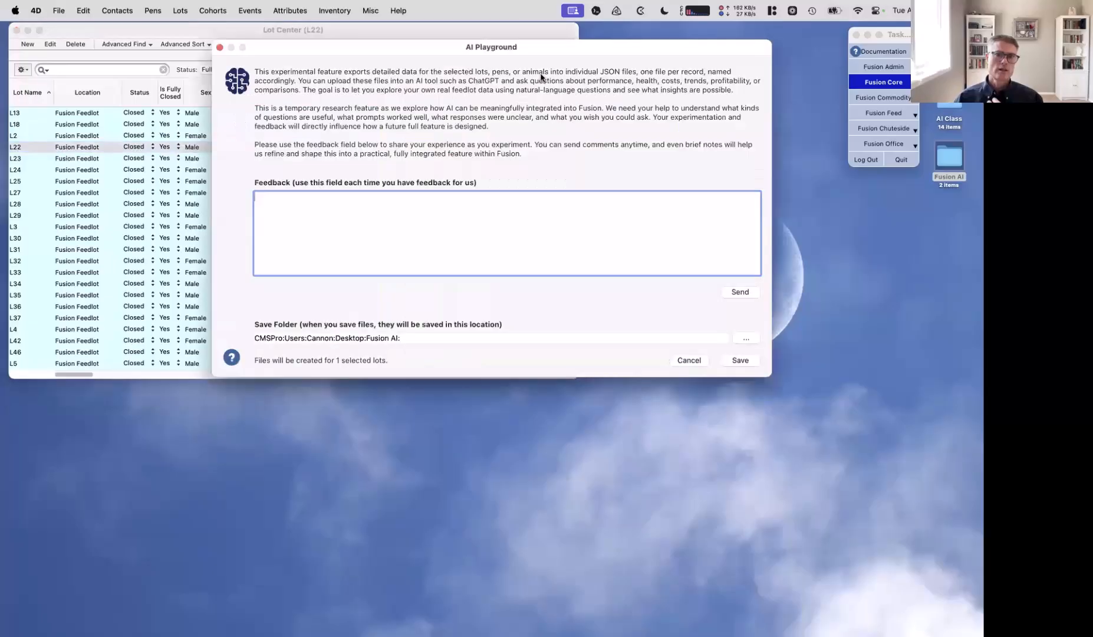
click(739, 360)
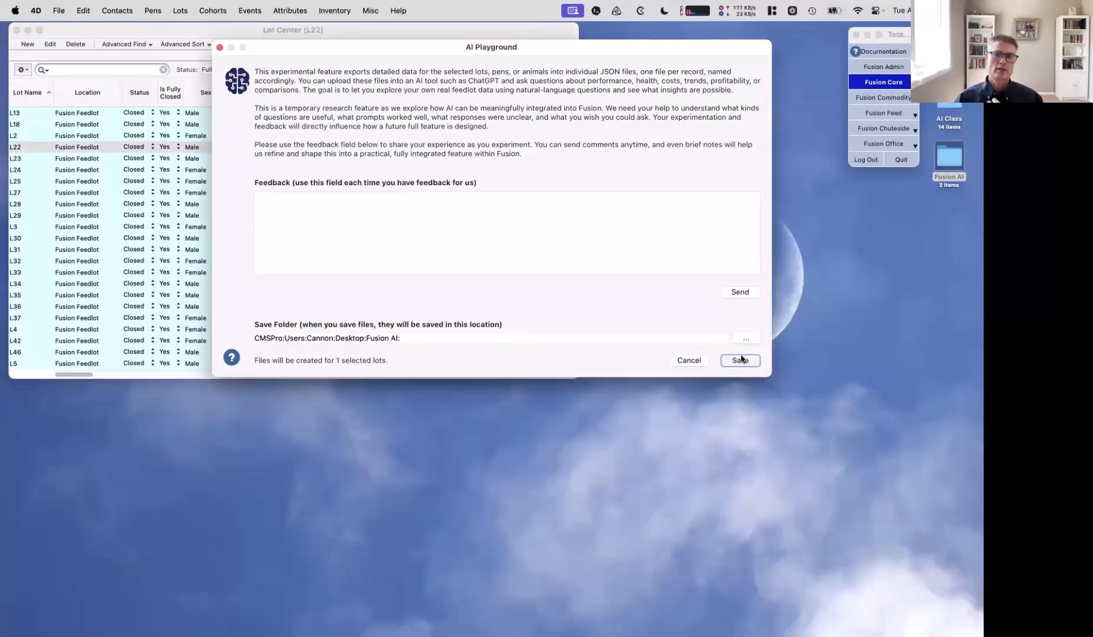
double_click(945, 155)
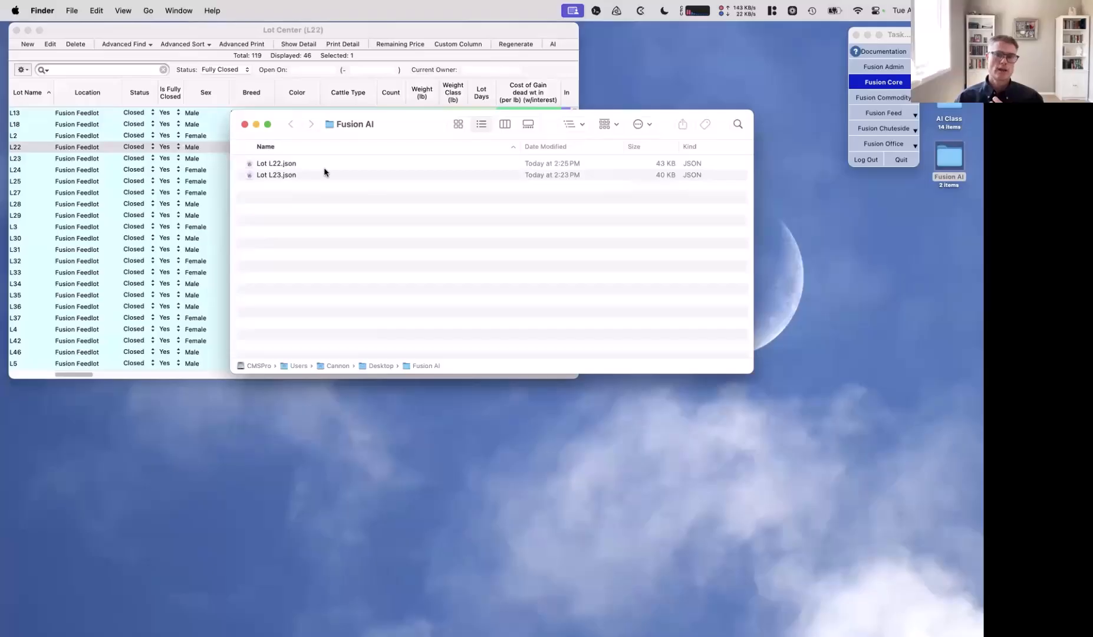
click(245, 124)
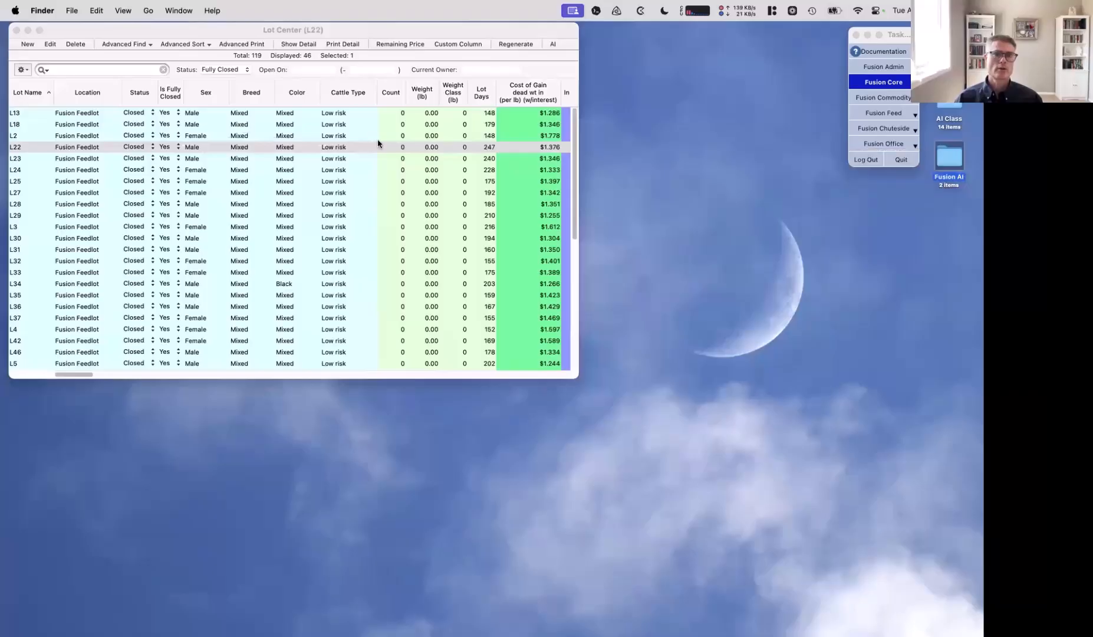
Export Fusion Feedlot's pen 1 from the Pen List as a JSON file with the AI Playground, saving into the Fusion AI folder
click(369, 38)
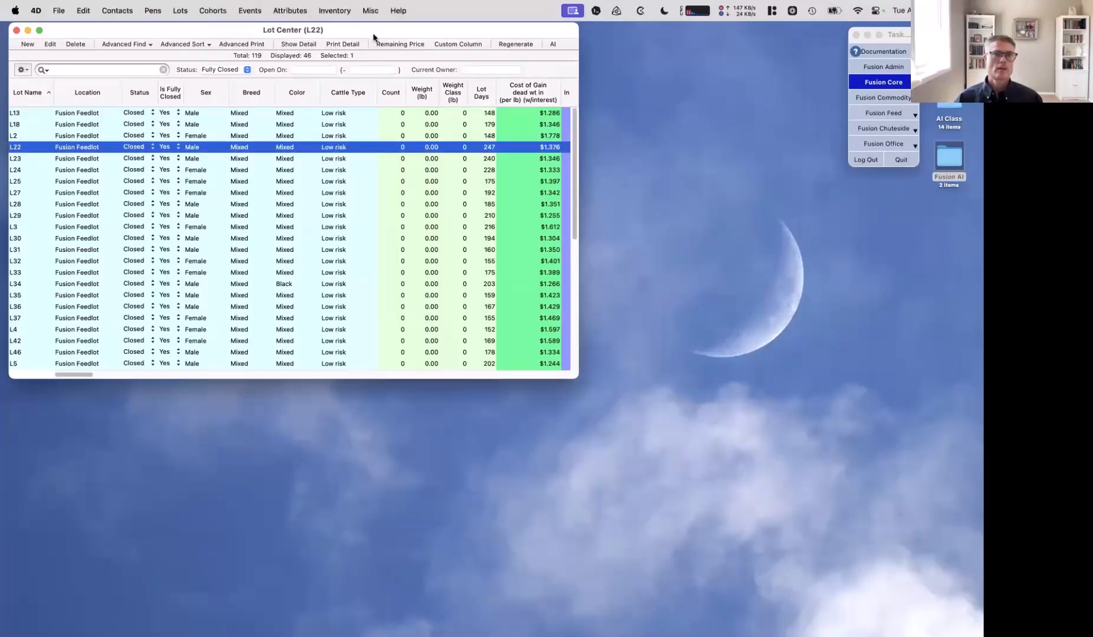
click(152, 10)
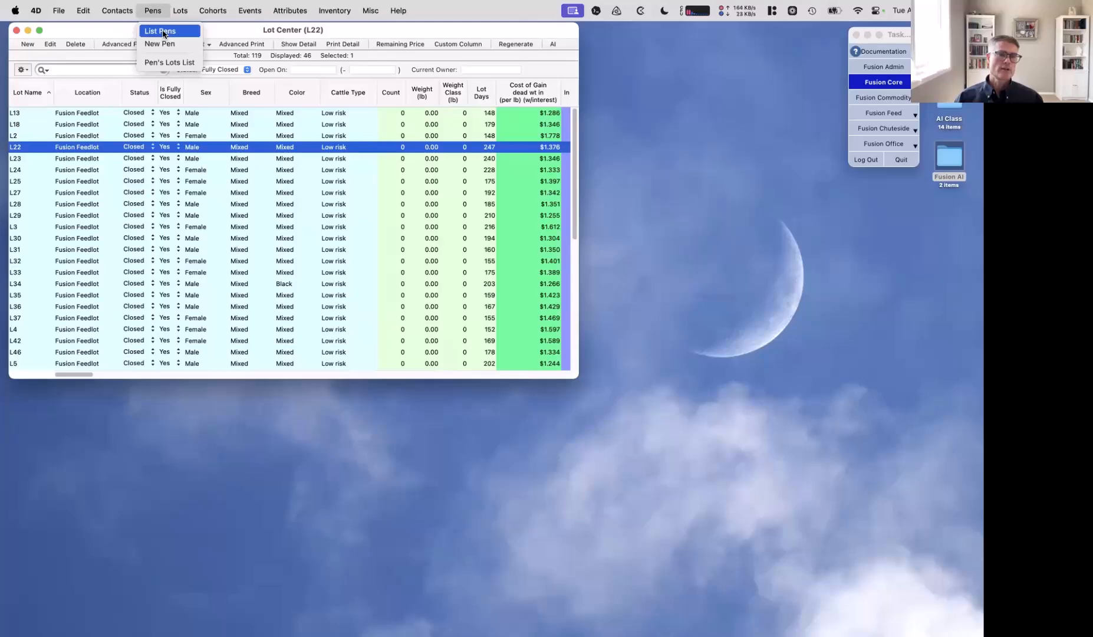
click(163, 35)
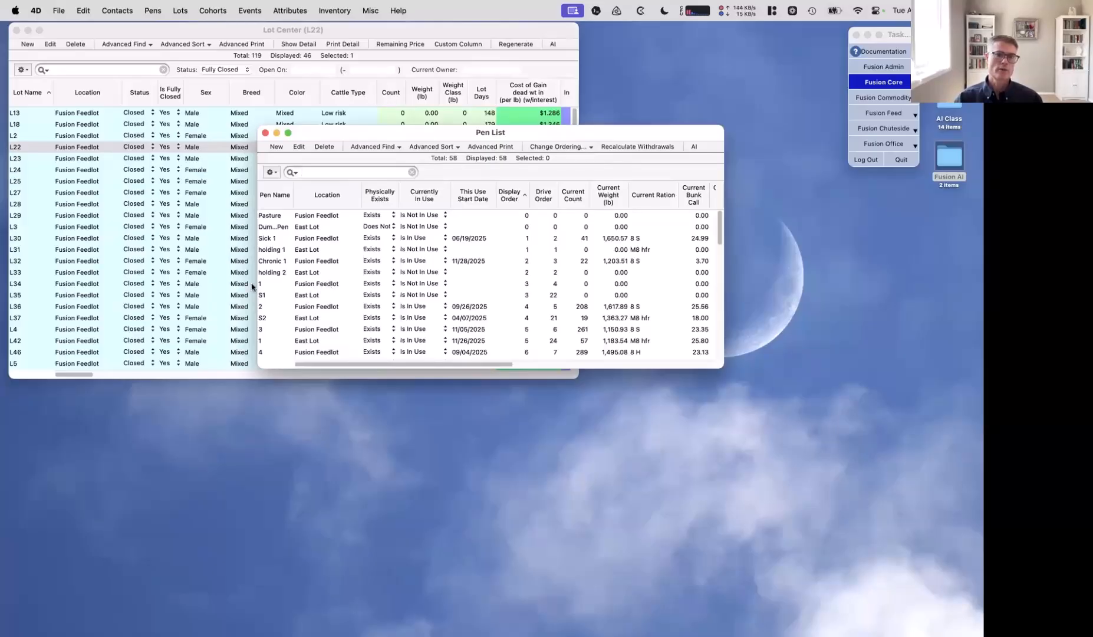
click(338, 284)
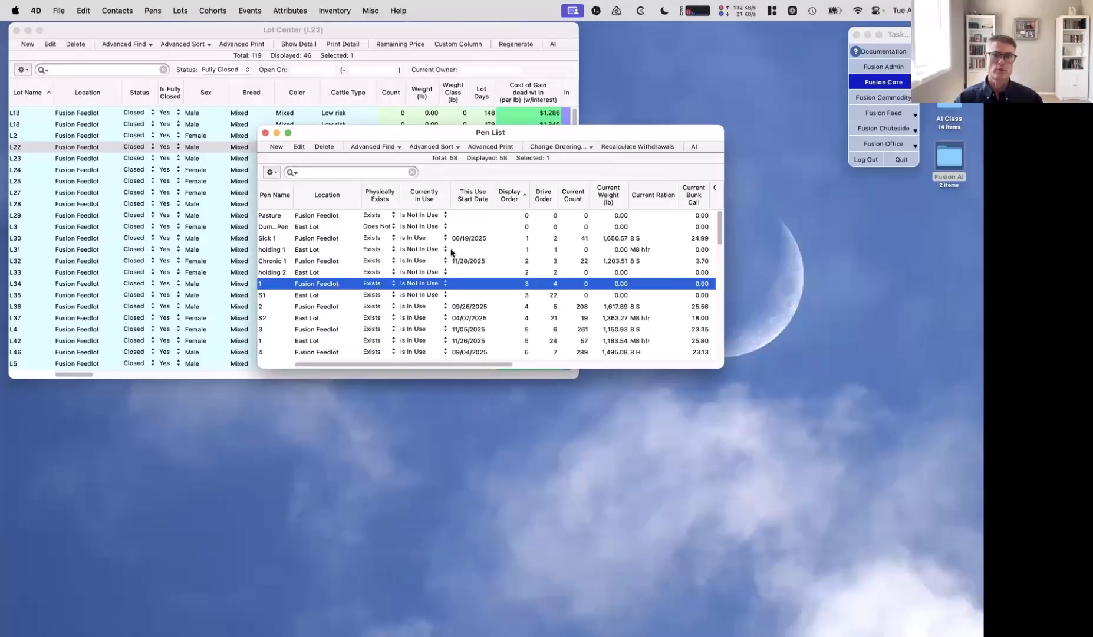
click(693, 147)
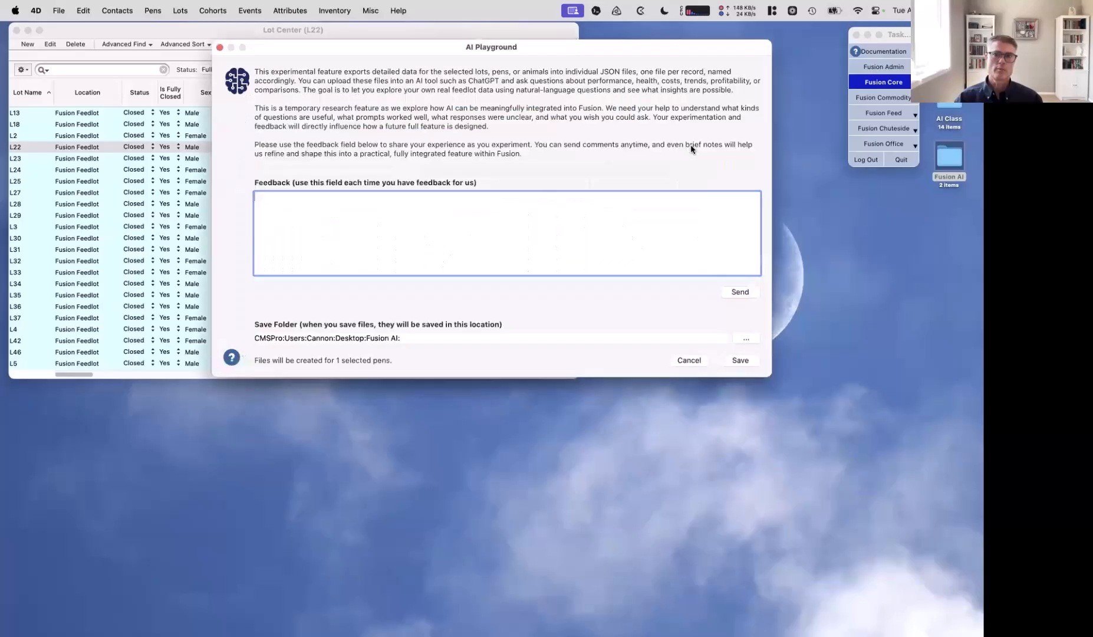
click(738, 360)
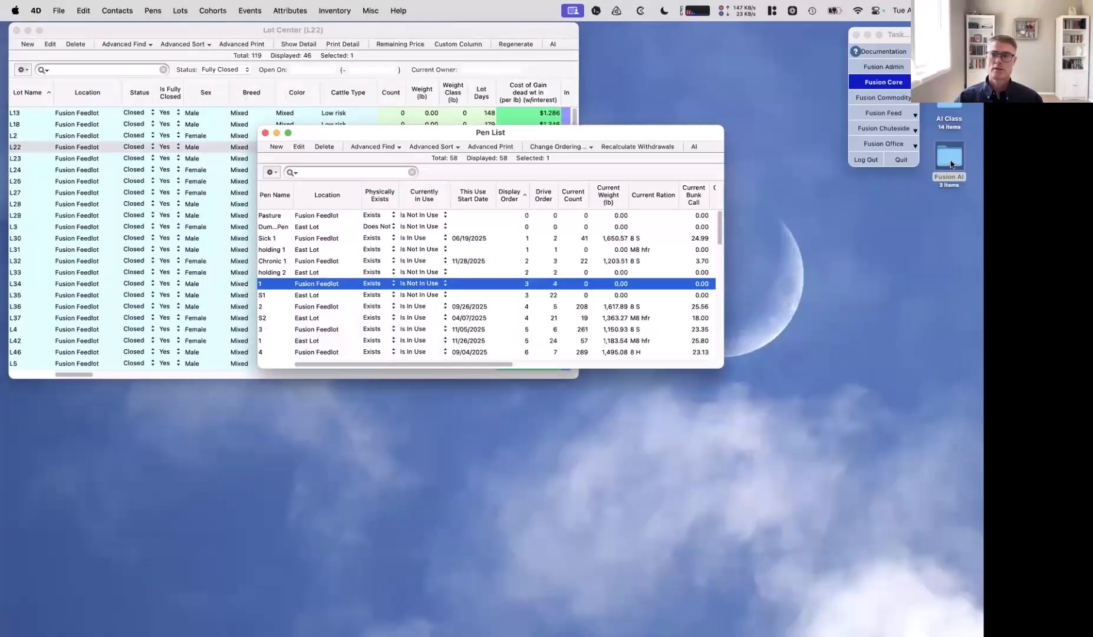
Examine the contents of Pen 1.json from the desktop's Fusion AI folder, and close the file
double_click(950, 157)
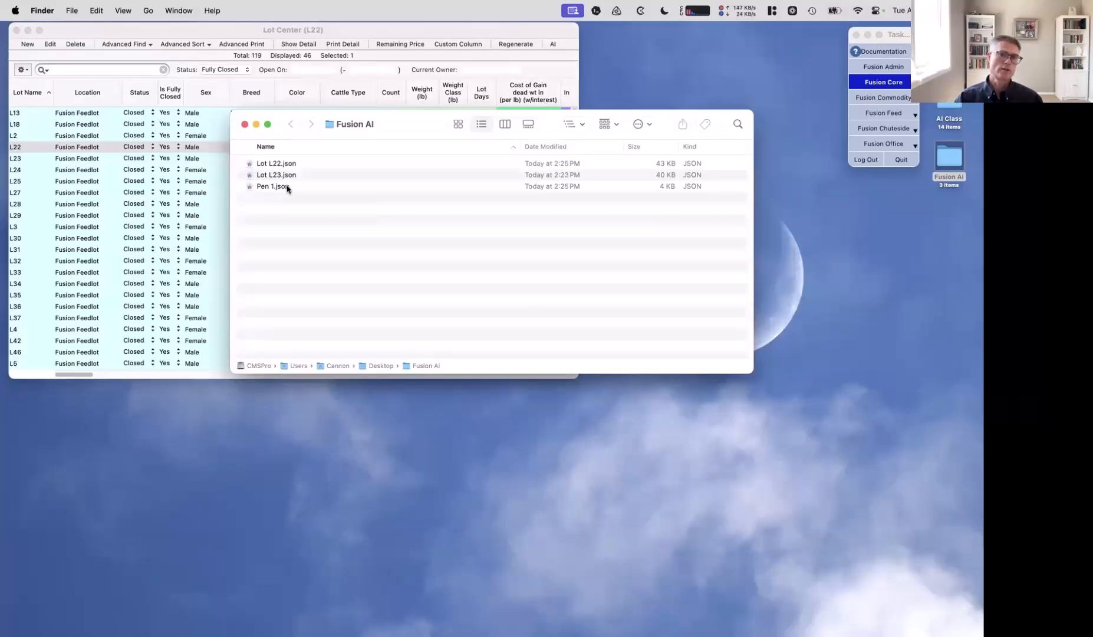
double_click(273, 186)
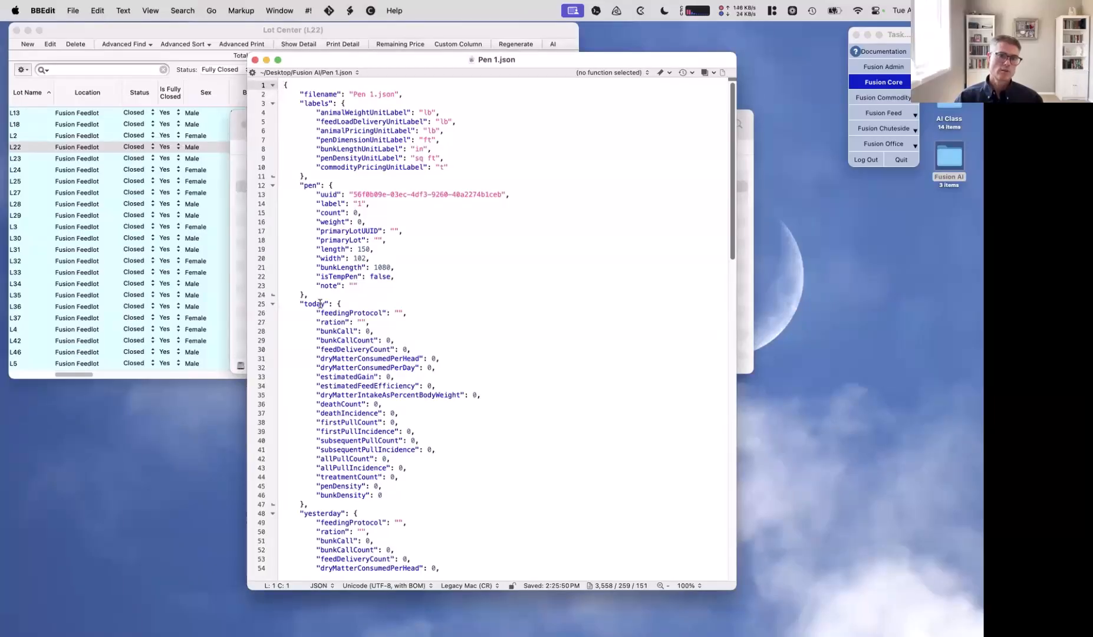
scroll(467, 477, down, 9)
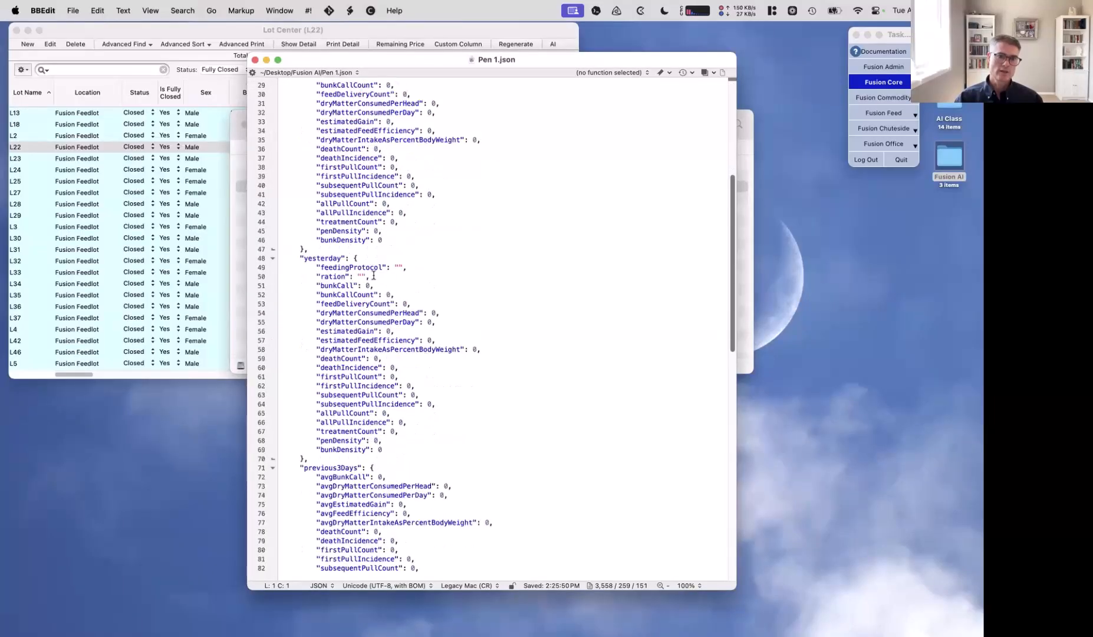
scroll(475, 396, down, 9)
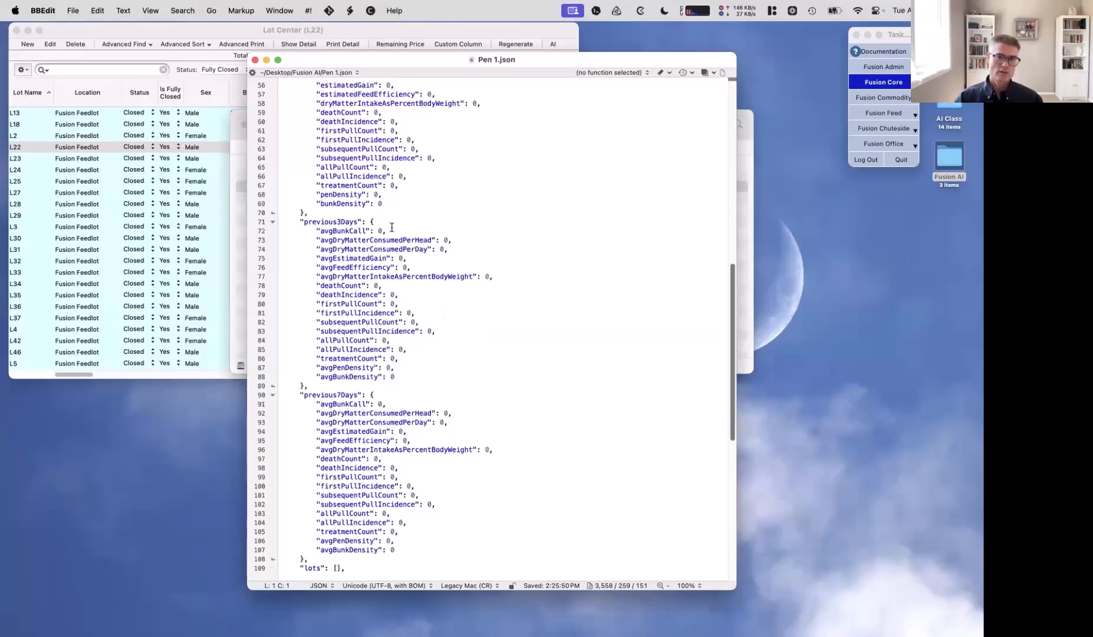
scroll(431, 508, down, 8)
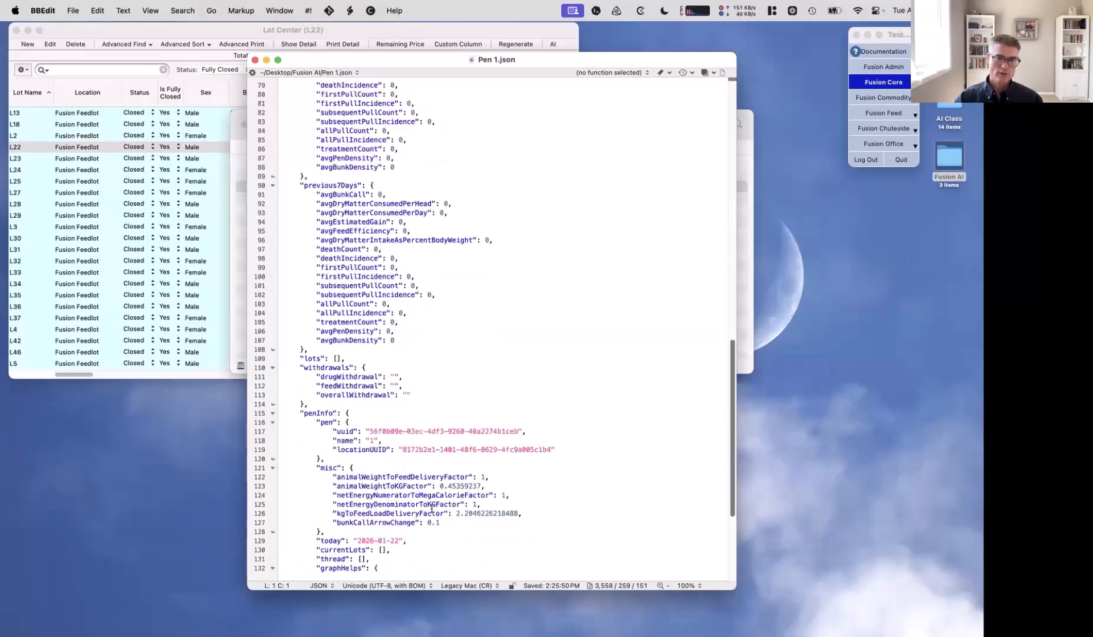
scroll(432, 508, up, 8)
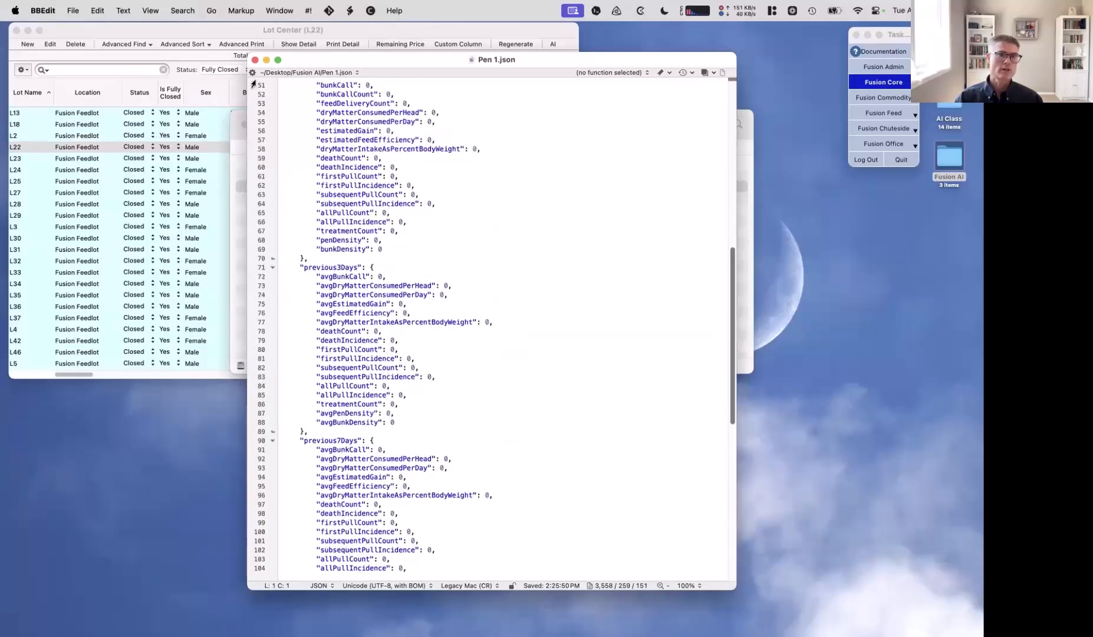
click(255, 60)
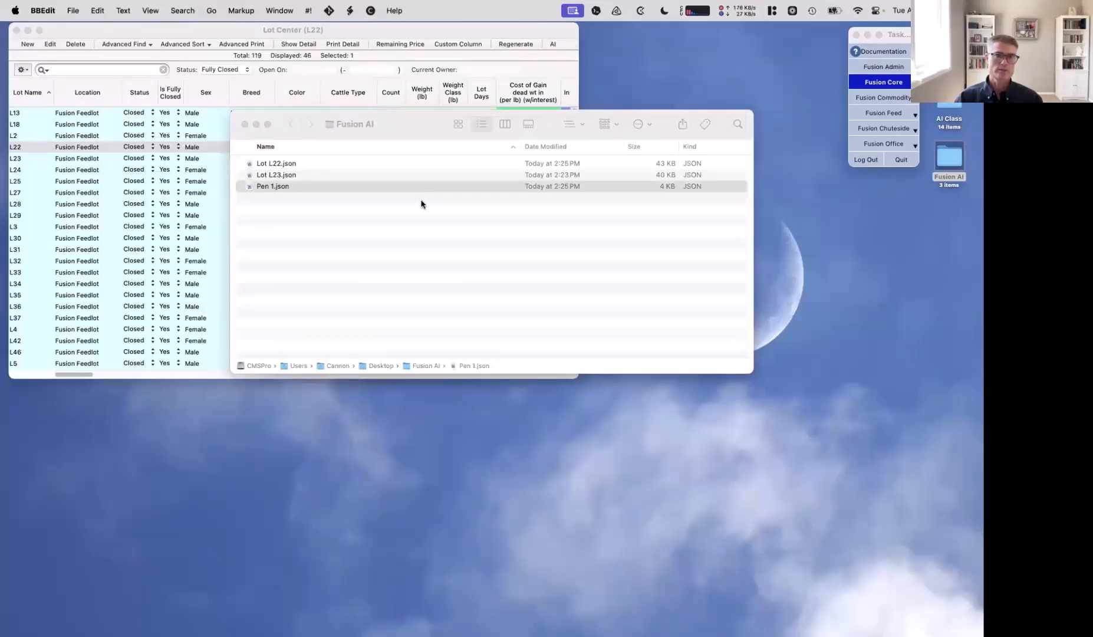
Switch from Fusion Core to Fusion Chuteside and open its Animals list
click(451, 38)
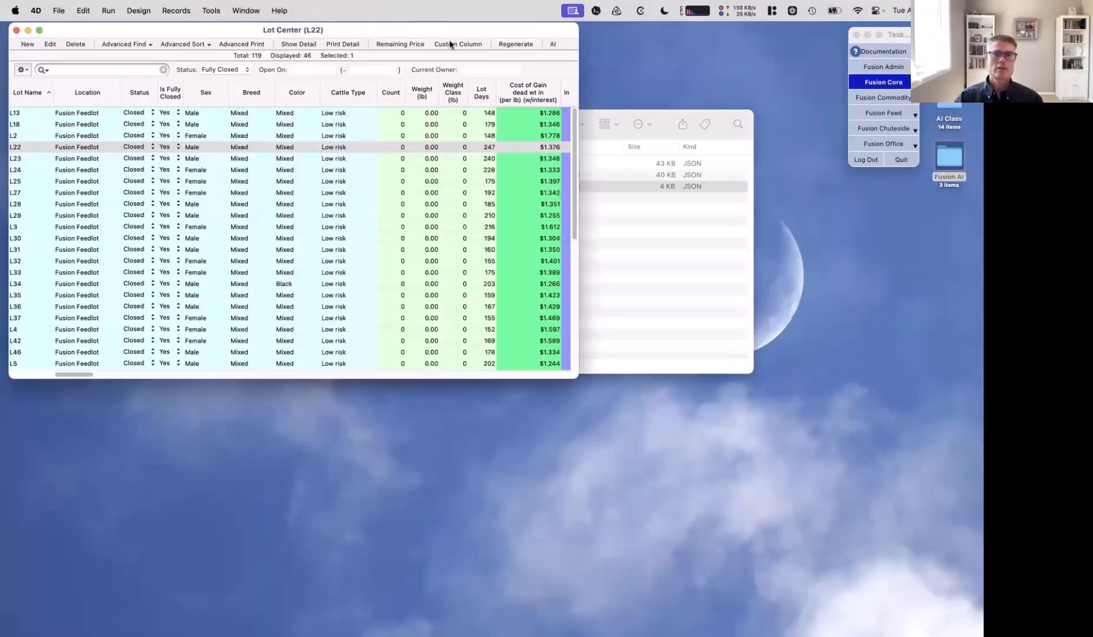
click(878, 127)
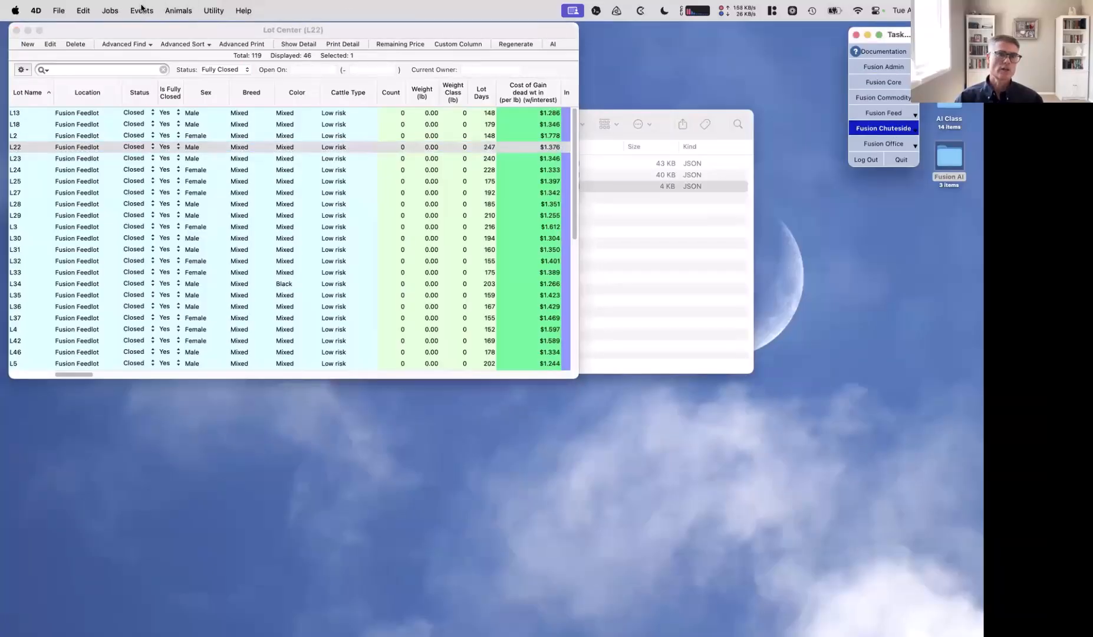
click(179, 11)
click(179, 31)
drag(159, 35, 411, 74)
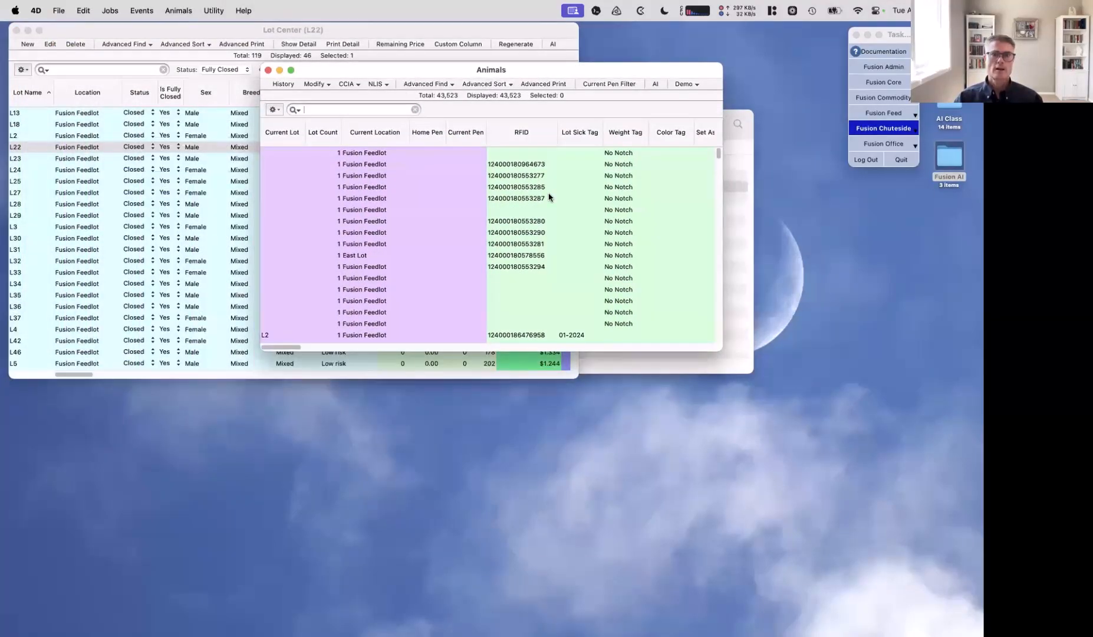
click(519, 176)
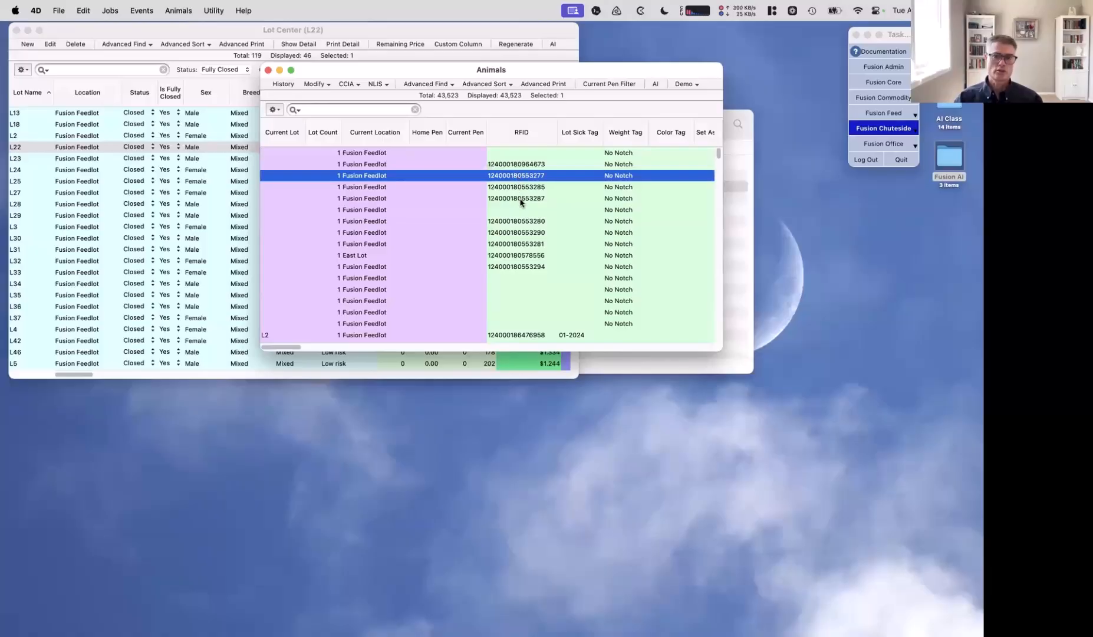
super+click(518, 198)
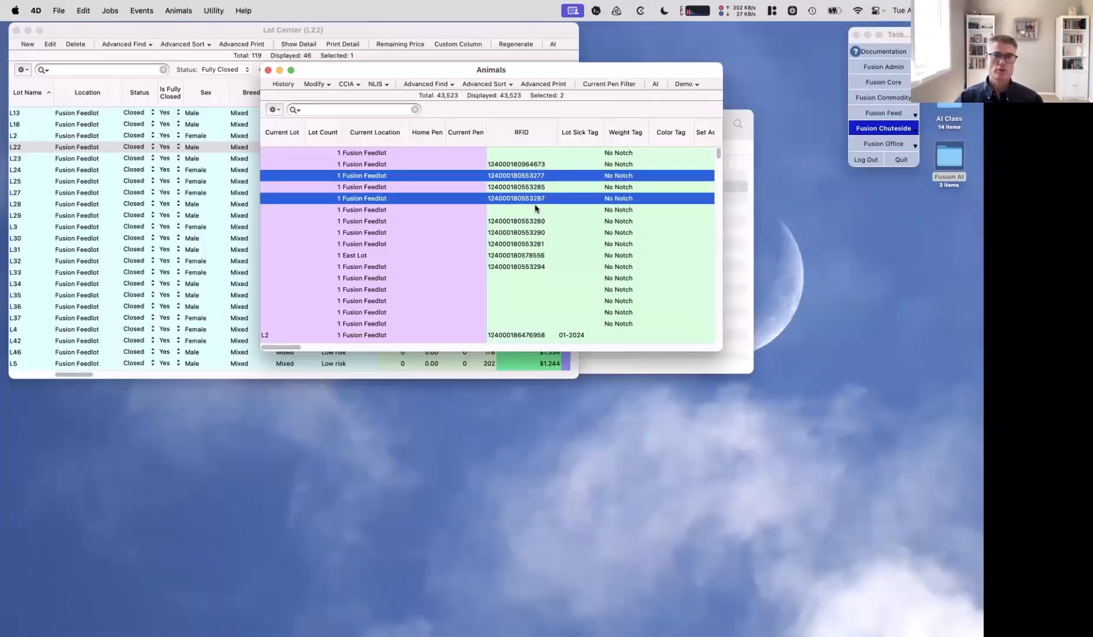
click(654, 85)
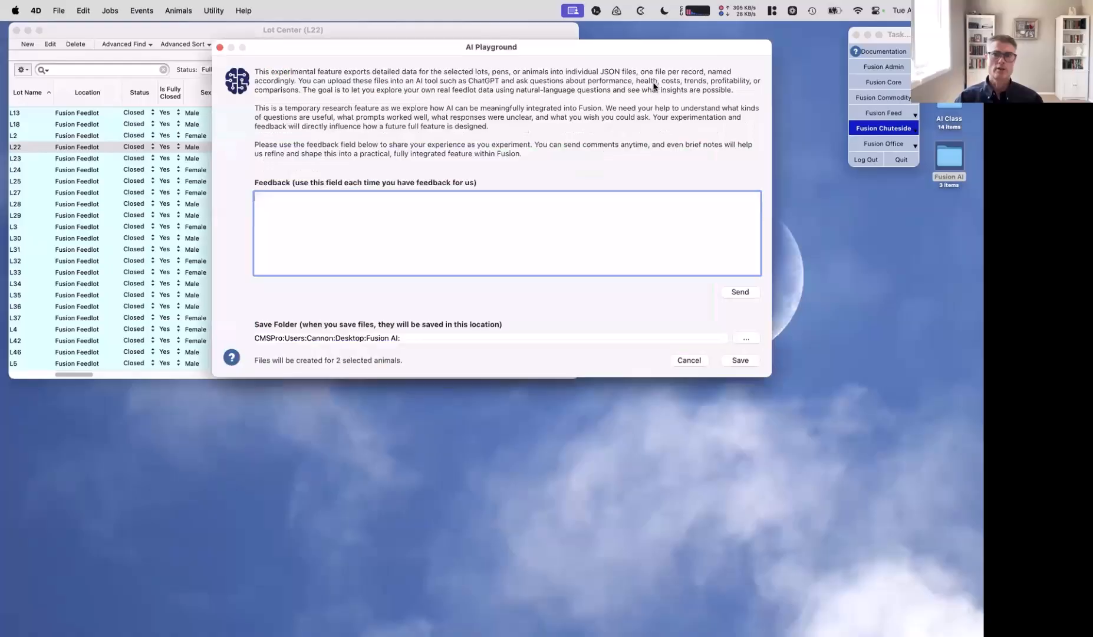
click(740, 360)
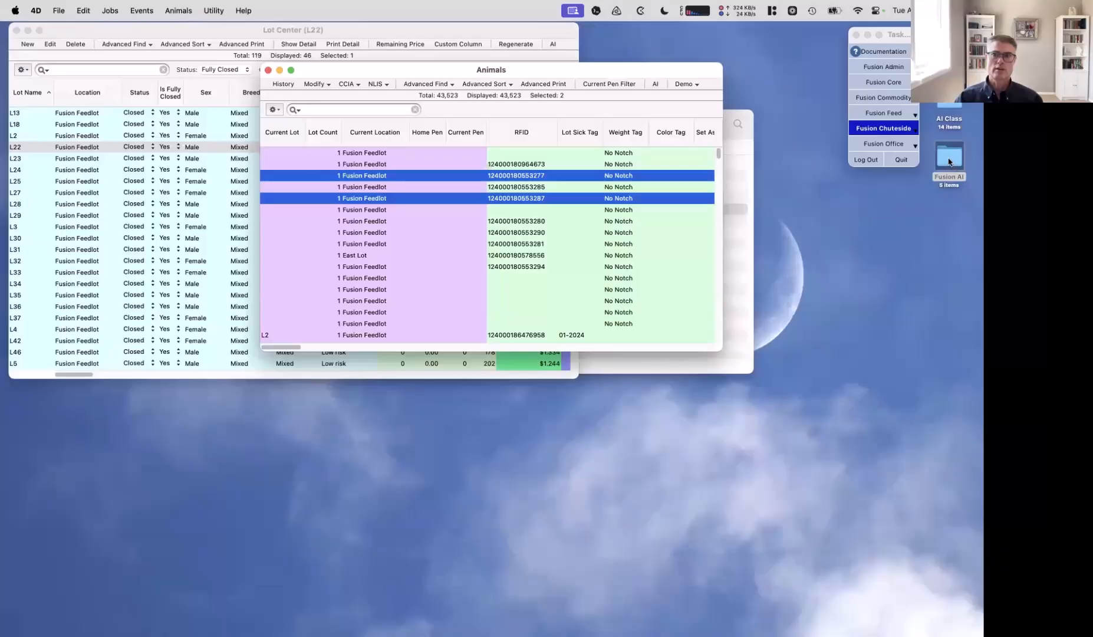
Examine the contents of Animal 124000180553277.json in the Fusion AI folder, close the file and folder, and return to the Animals list
click(736, 213)
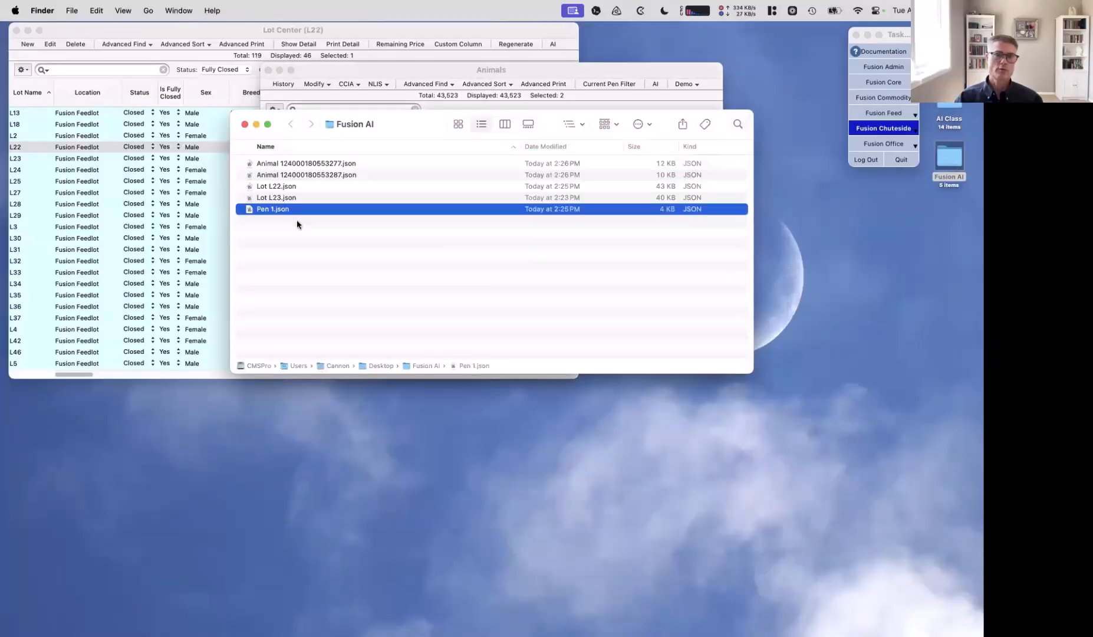
click(308, 165)
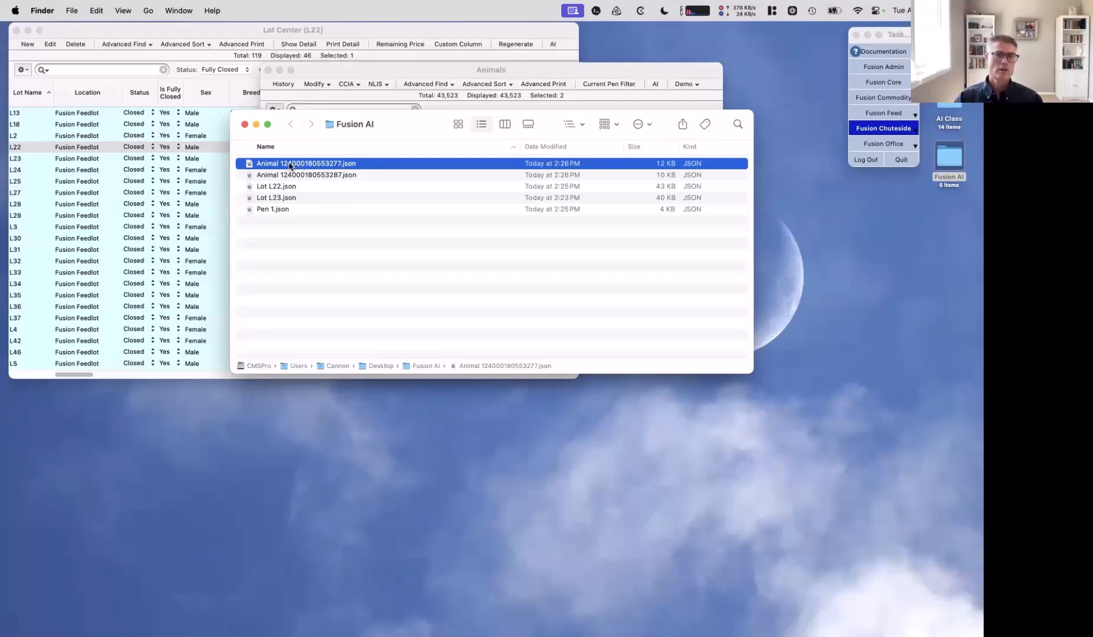
double_click(290, 165)
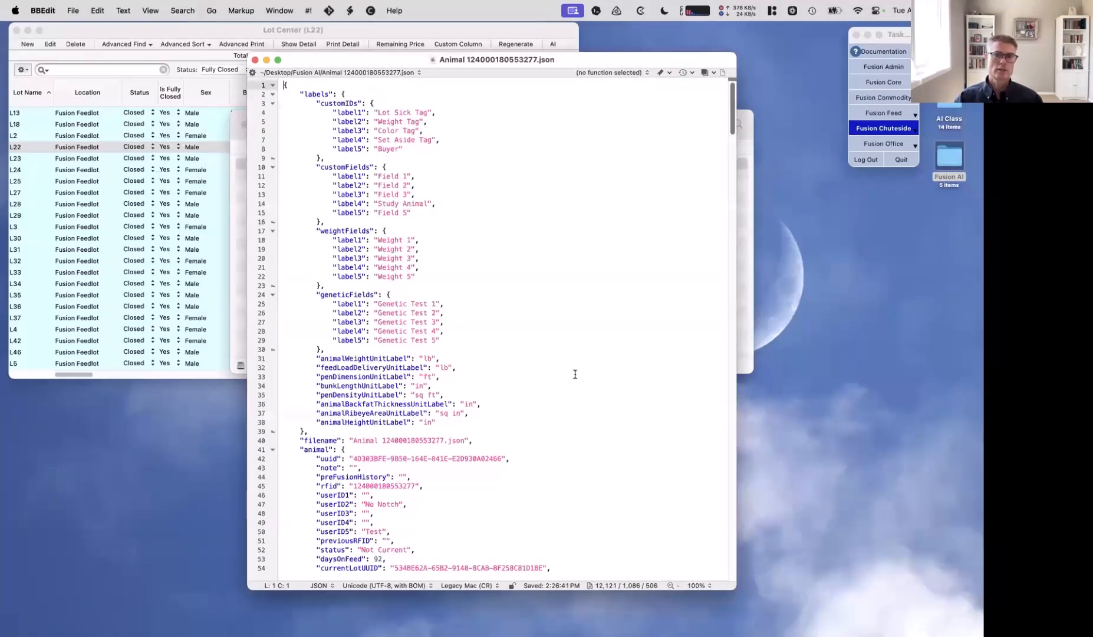
scroll(577, 374, down, 15)
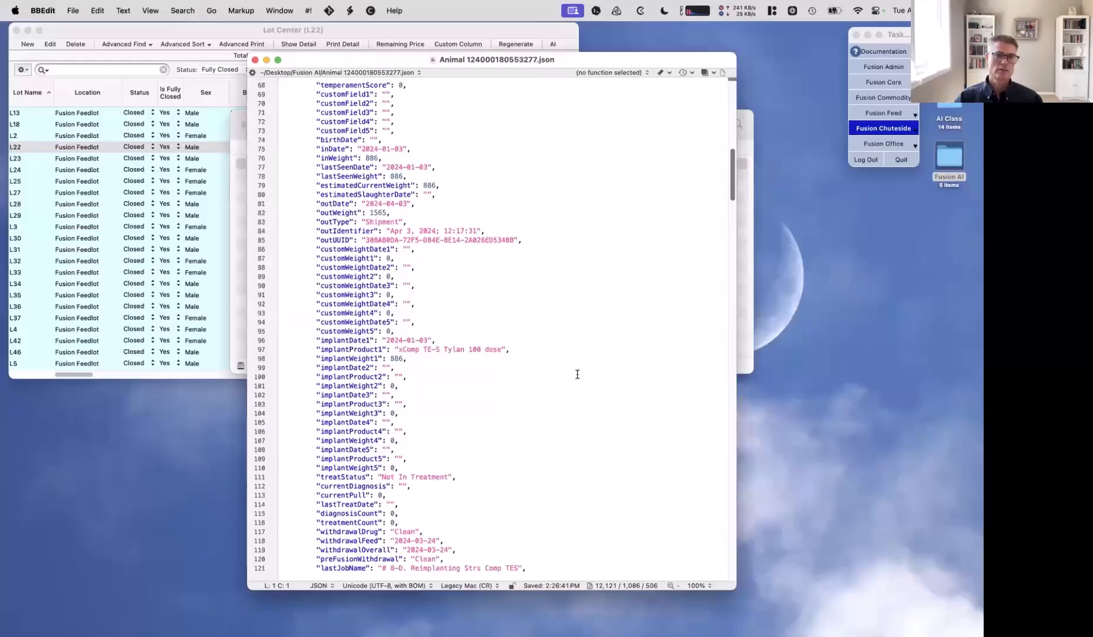
scroll(577, 375, down, 20)
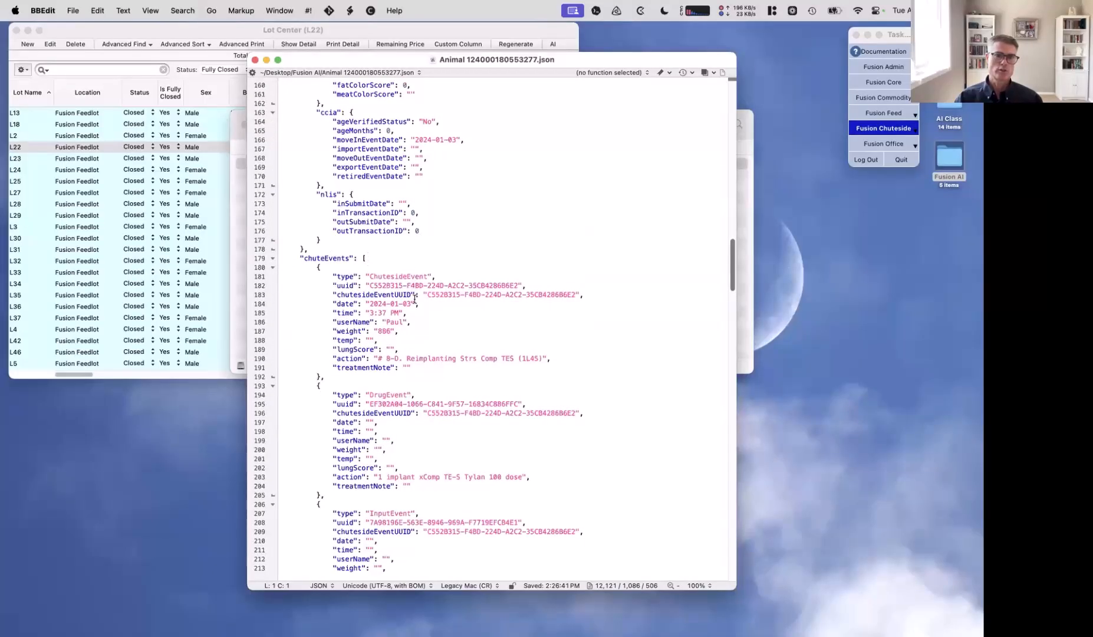
scroll(383, 345, down, 8)
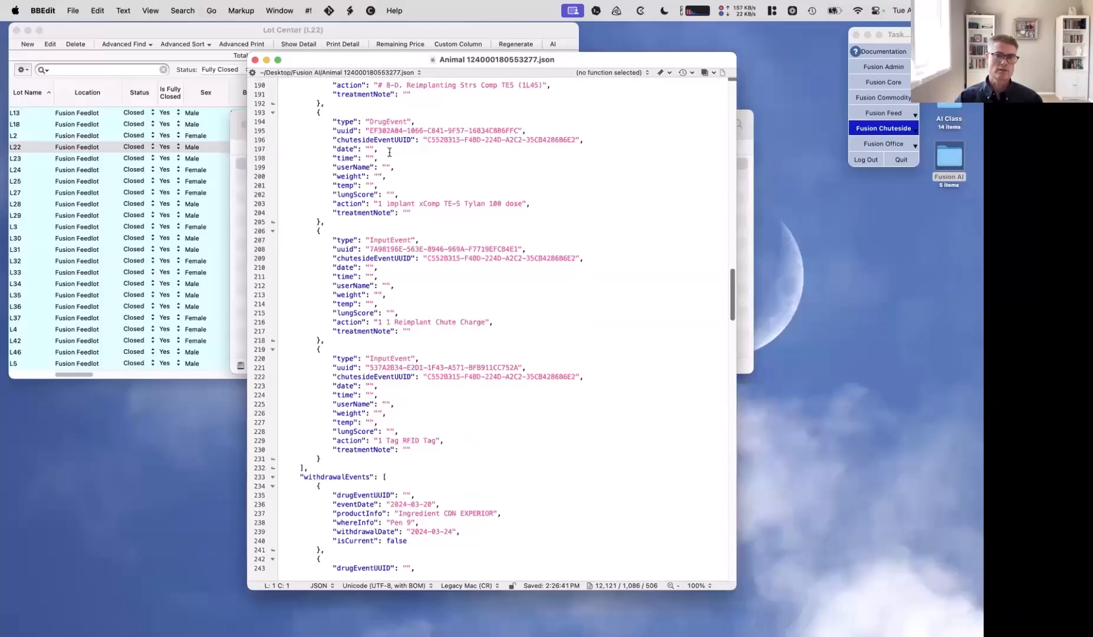
click(255, 61)
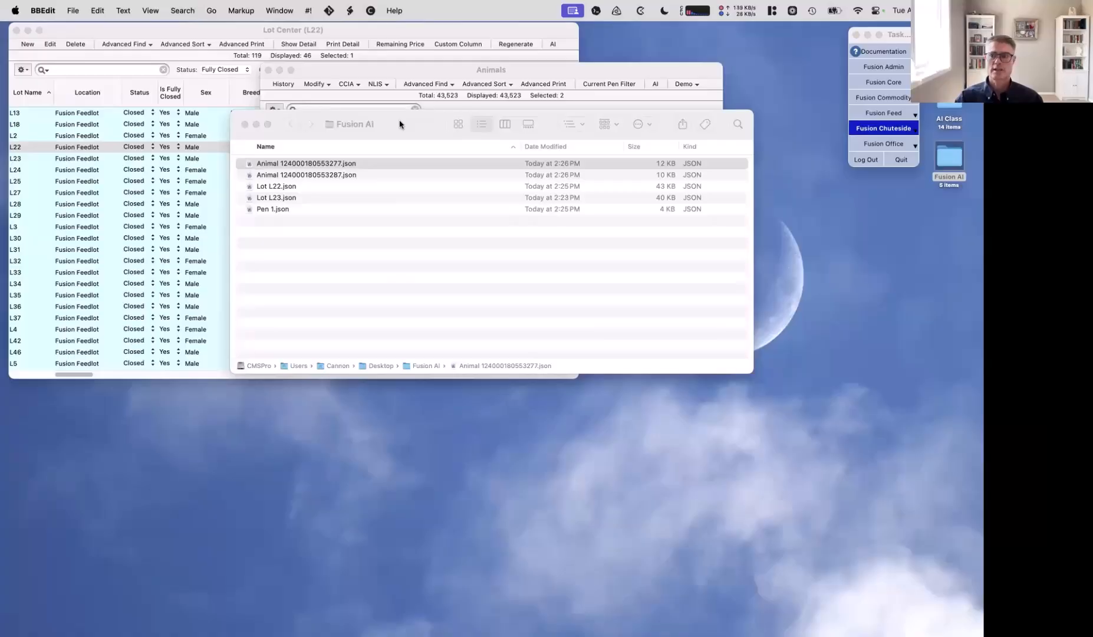
click(245, 125)
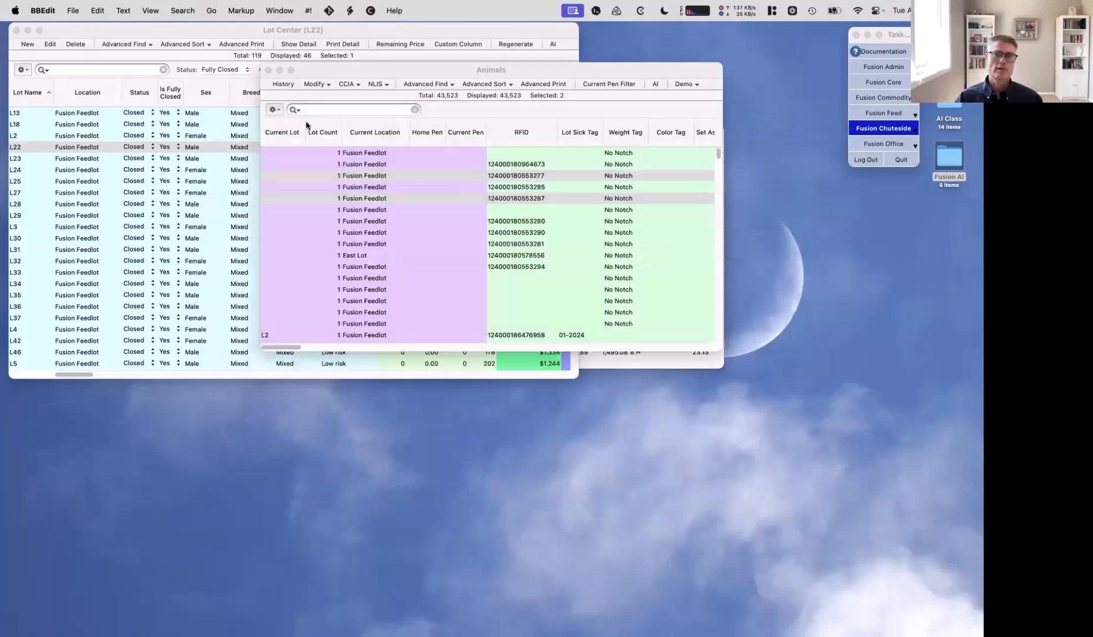
click(418, 74)
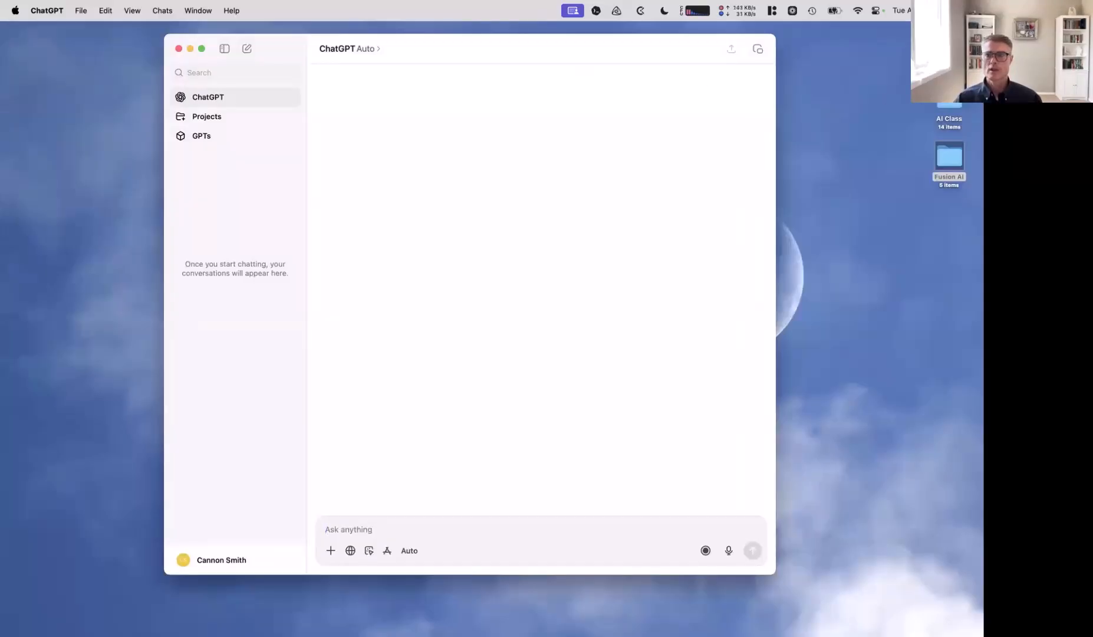
Replace the desktop's Fusion AI folder with the copy from the AI Class folder, keeping the AI Class window clear of the chat
double_click(949, 106)
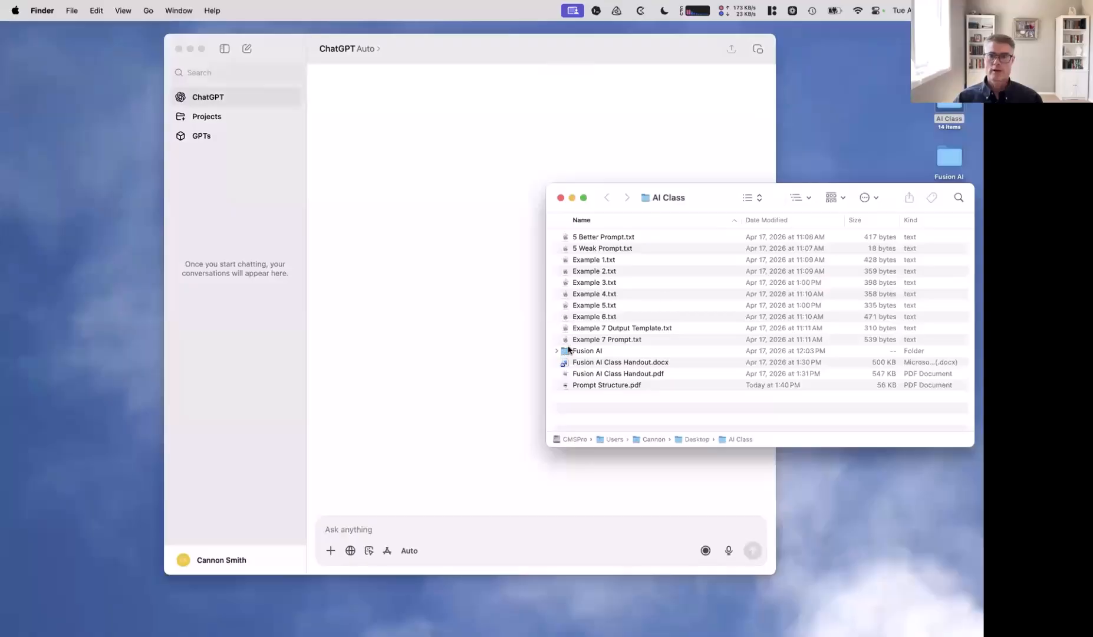
drag(562, 350, 875, 125)
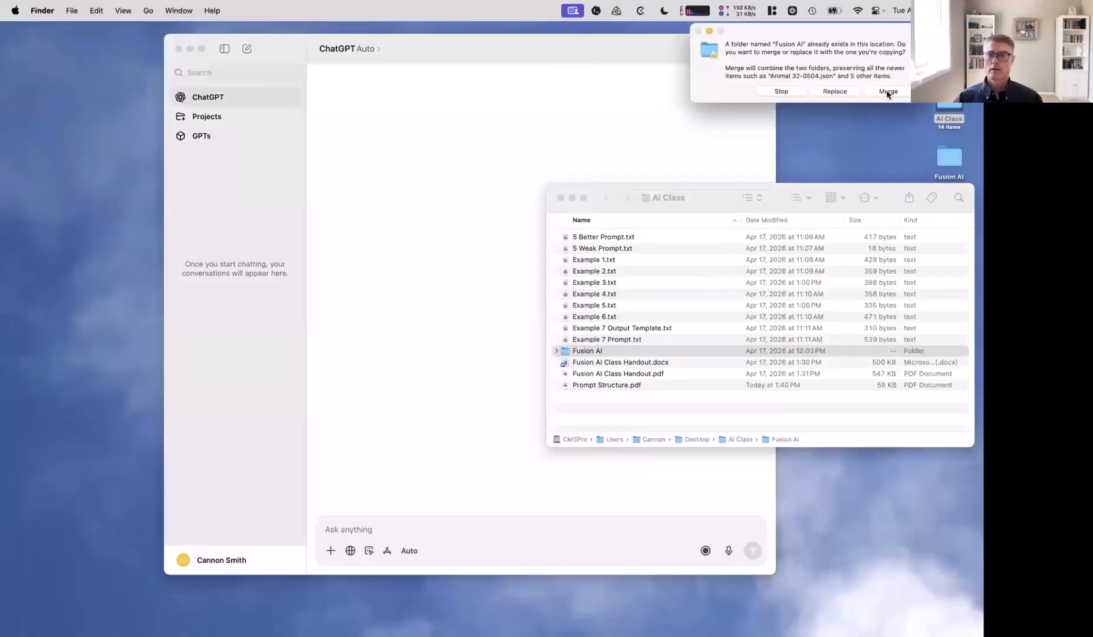
click(837, 91)
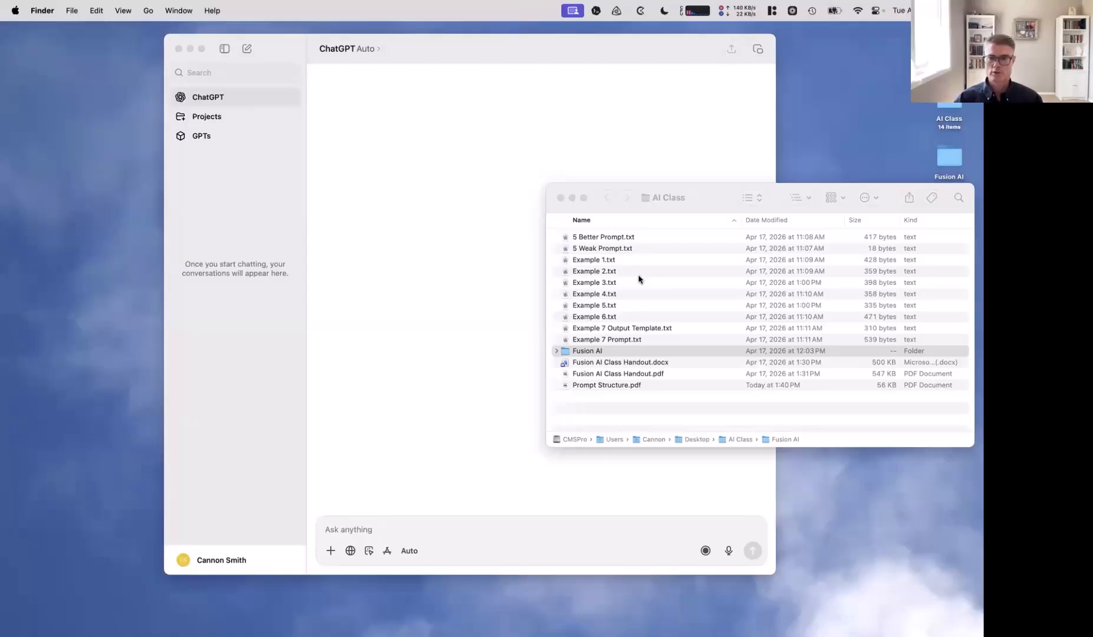
drag(714, 192, 710, 346)
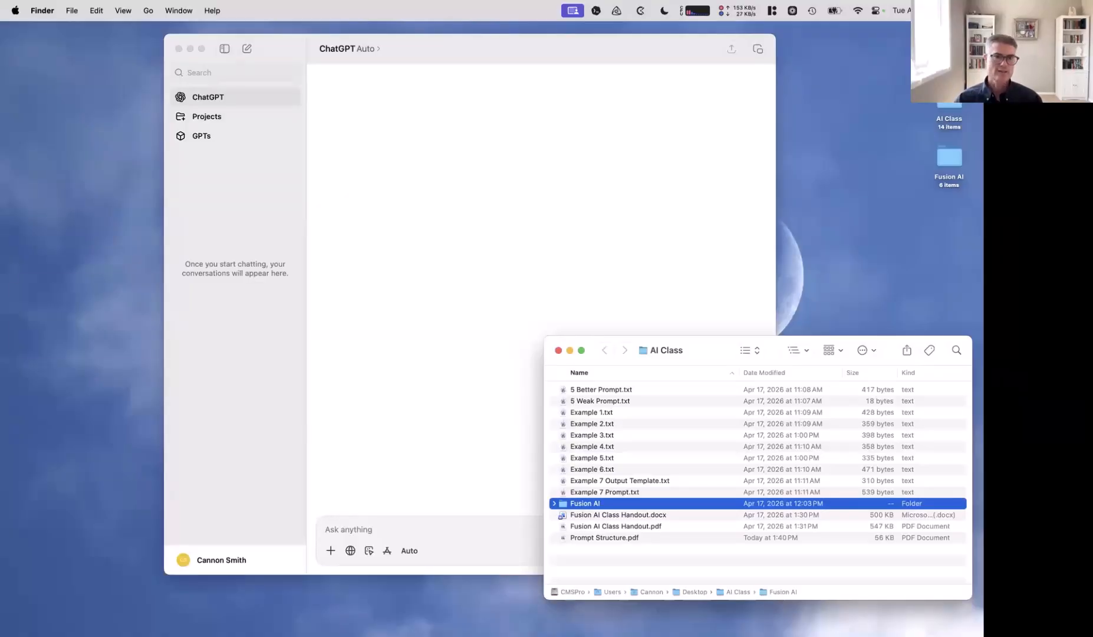
Switch to ChatGPT, ask "What is Fusion and how can it help in my feedlot?" and read through the answer
key(super+Tab)
key(super+Tab)
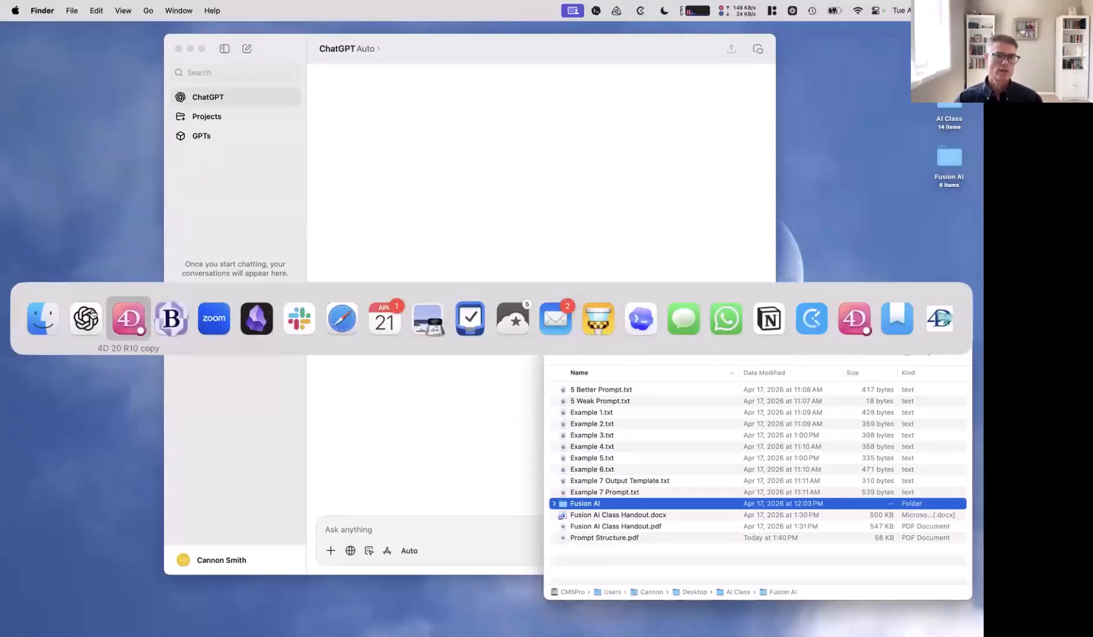
click(89, 316)
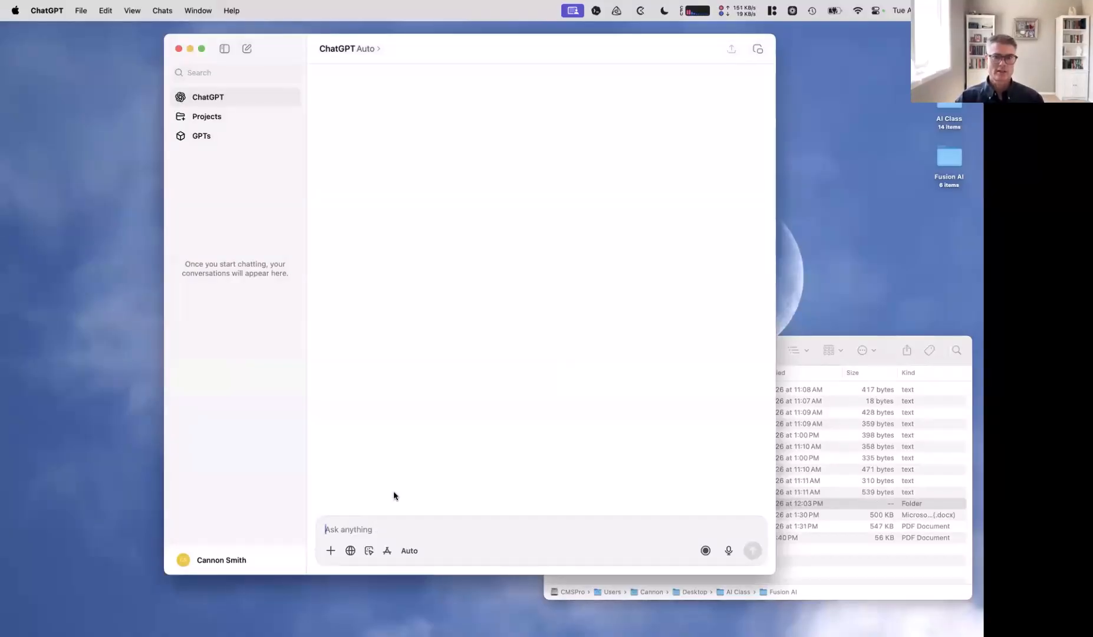
text(W)
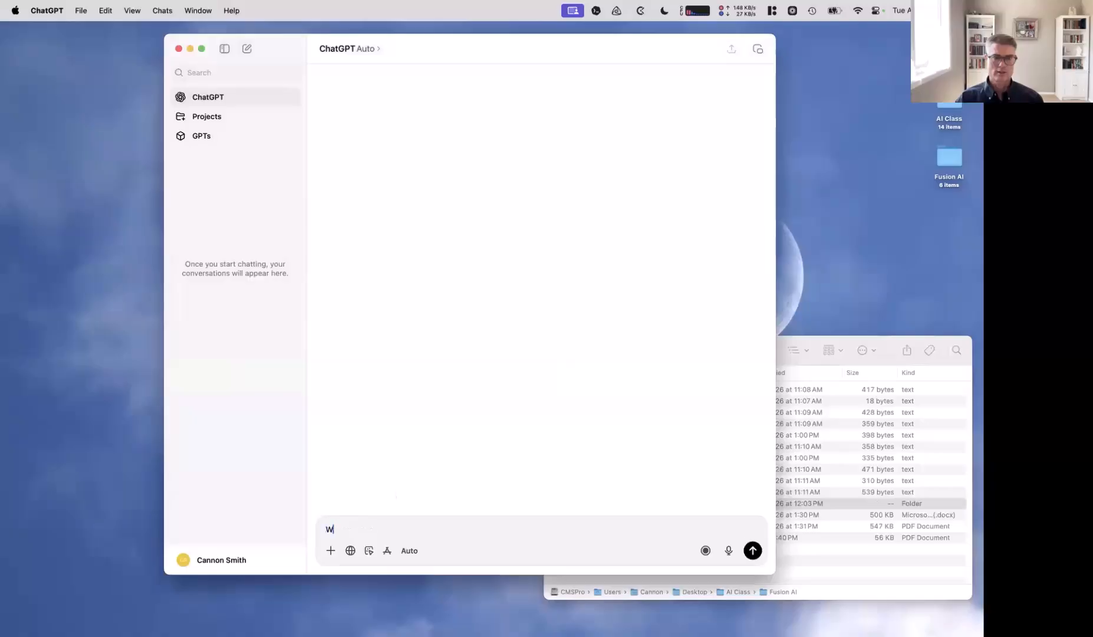
text(hat is Fus)
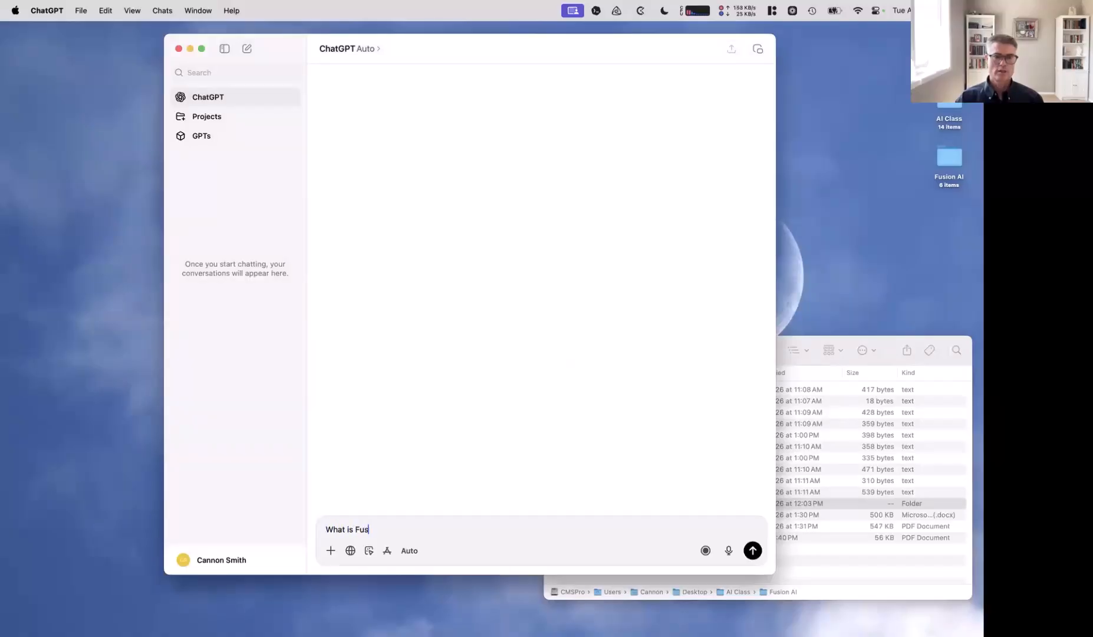
text(ion and how can it help)
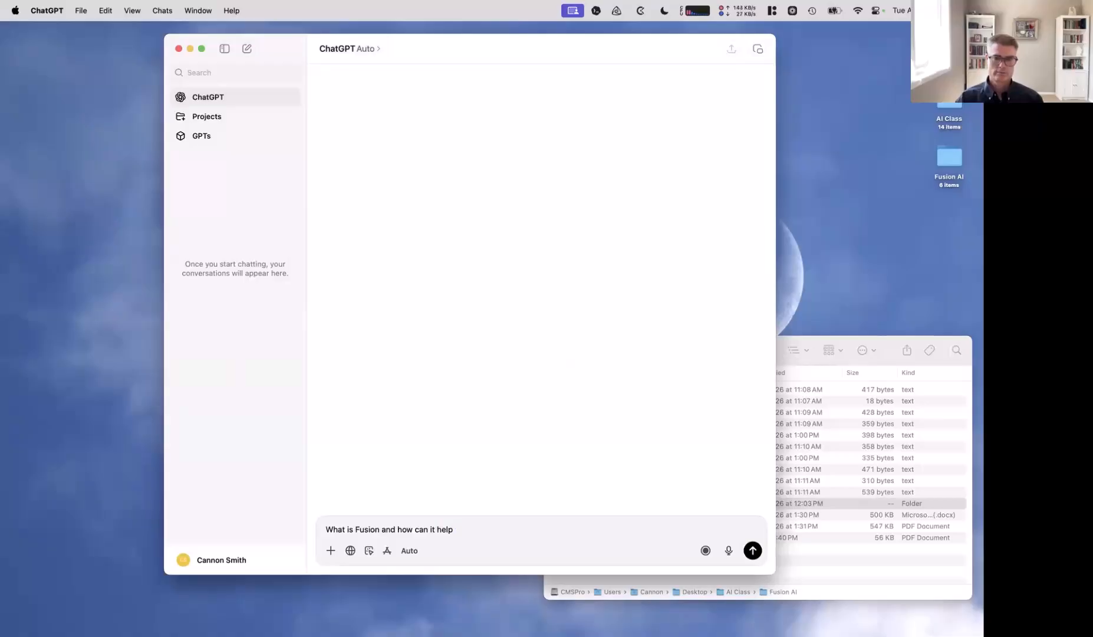
text( in my feedlot?)
key(Return)
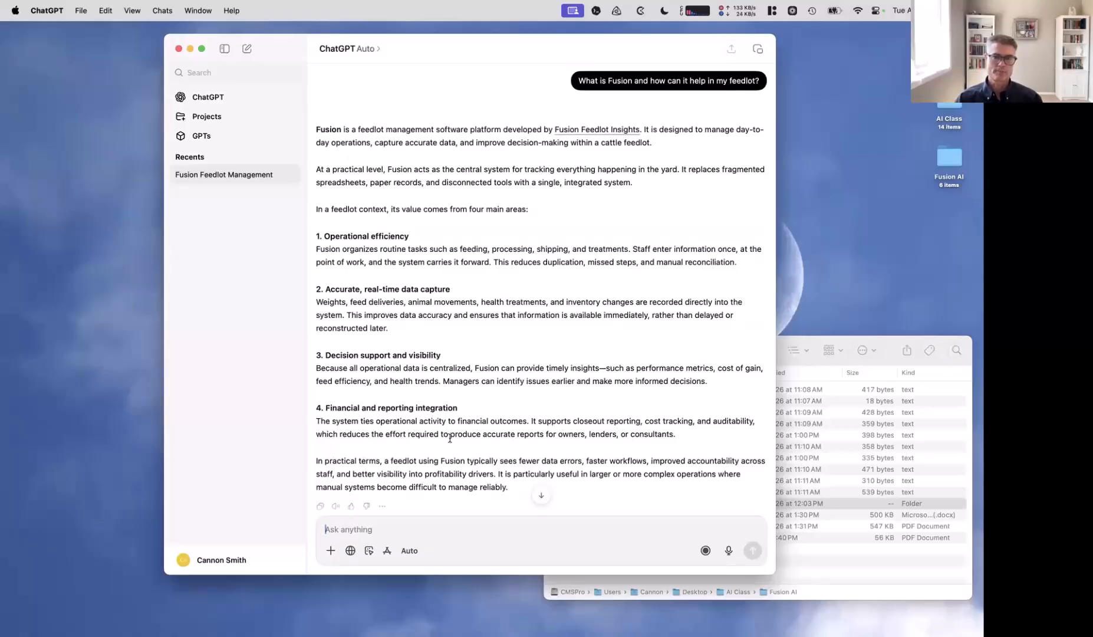
scroll(450, 437, down, 2)
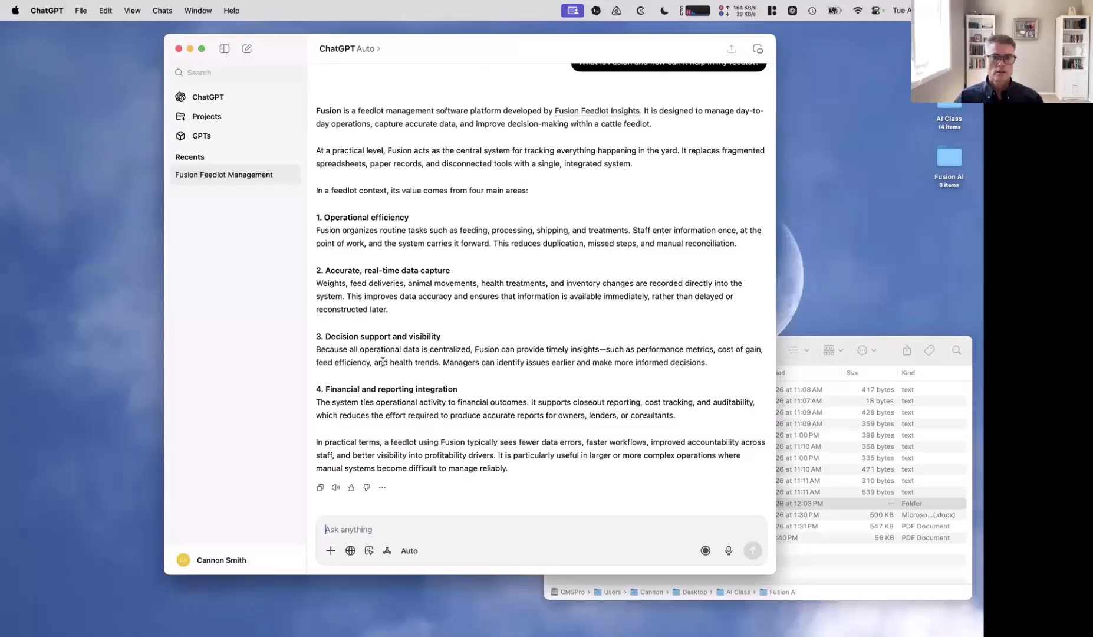
Start a new chat and attach Lot L82.json from the desktop's Fusion AI folder to the message
click(246, 48)
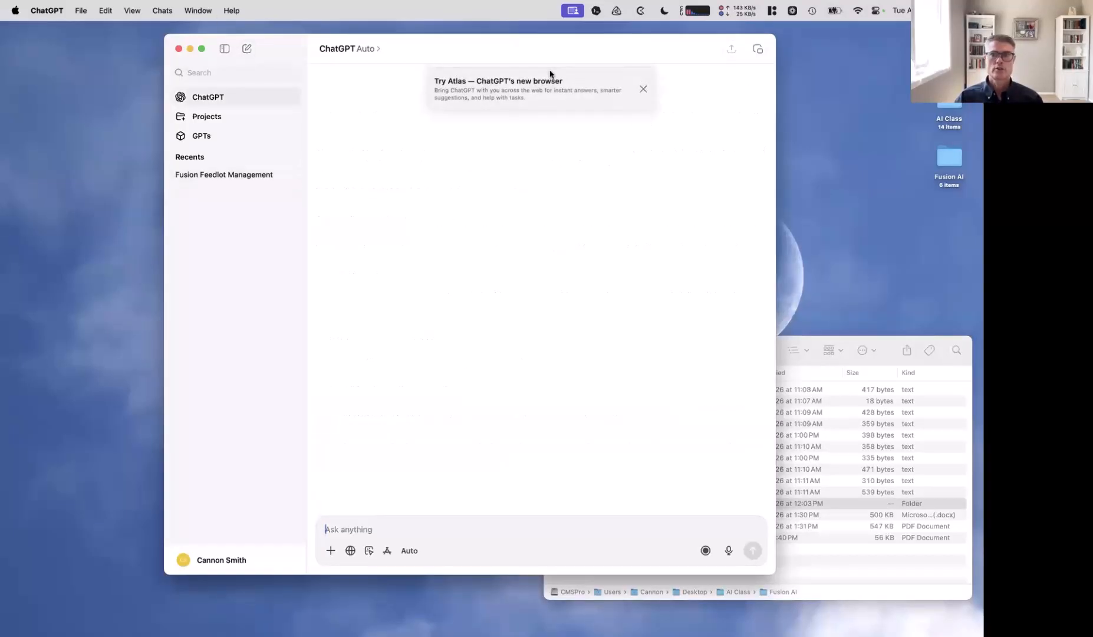
click(809, 372)
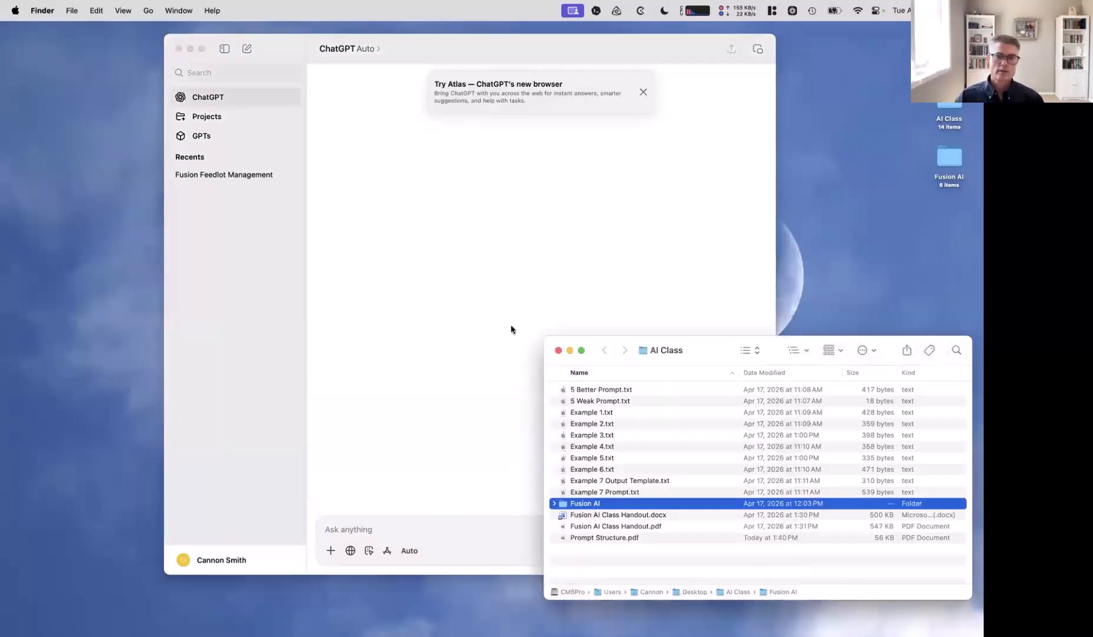
click(948, 161)
double_click(948, 163)
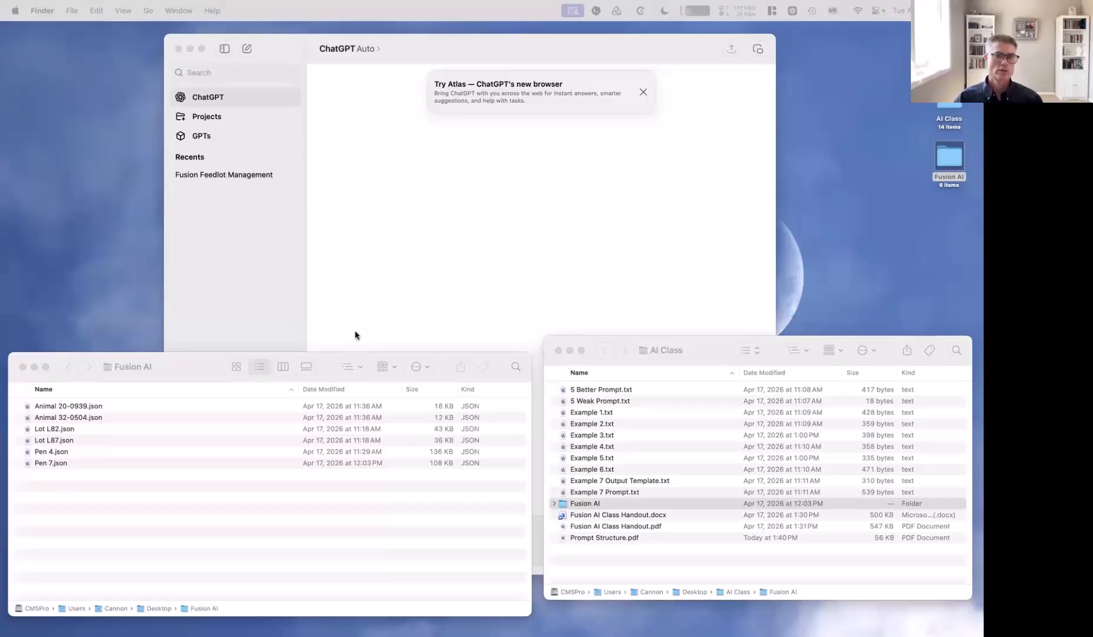
drag(200, 370, 194, 41)
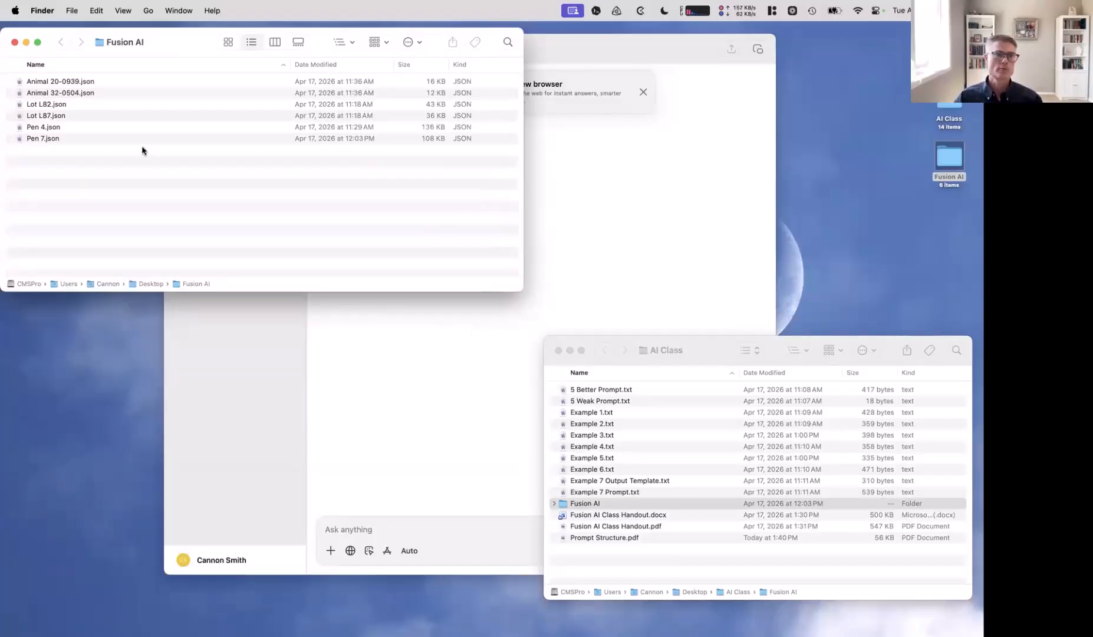
click(60, 106)
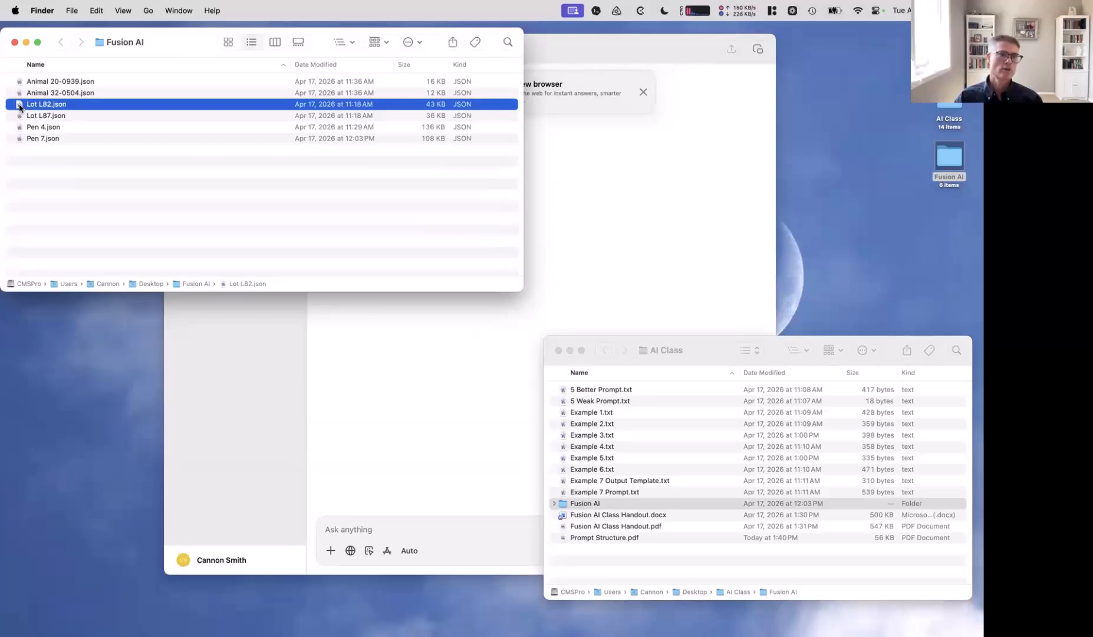
drag(19, 107, 379, 527)
click(464, 427)
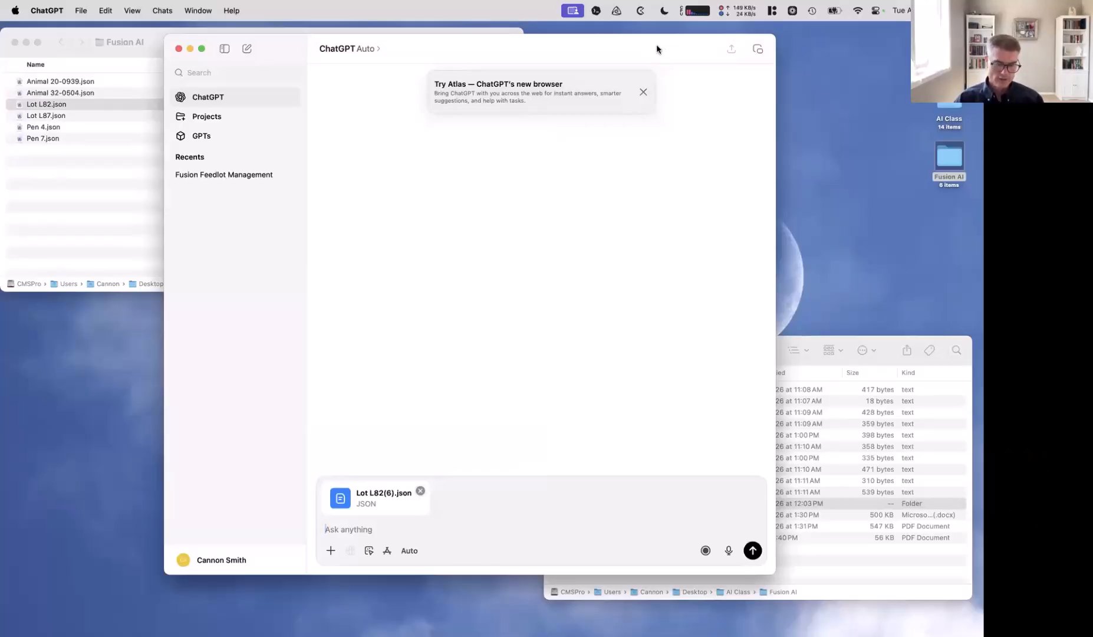
Switch to Preview and examine the list of prompt components in Prompt Structure.pdf
key(super+Tab)
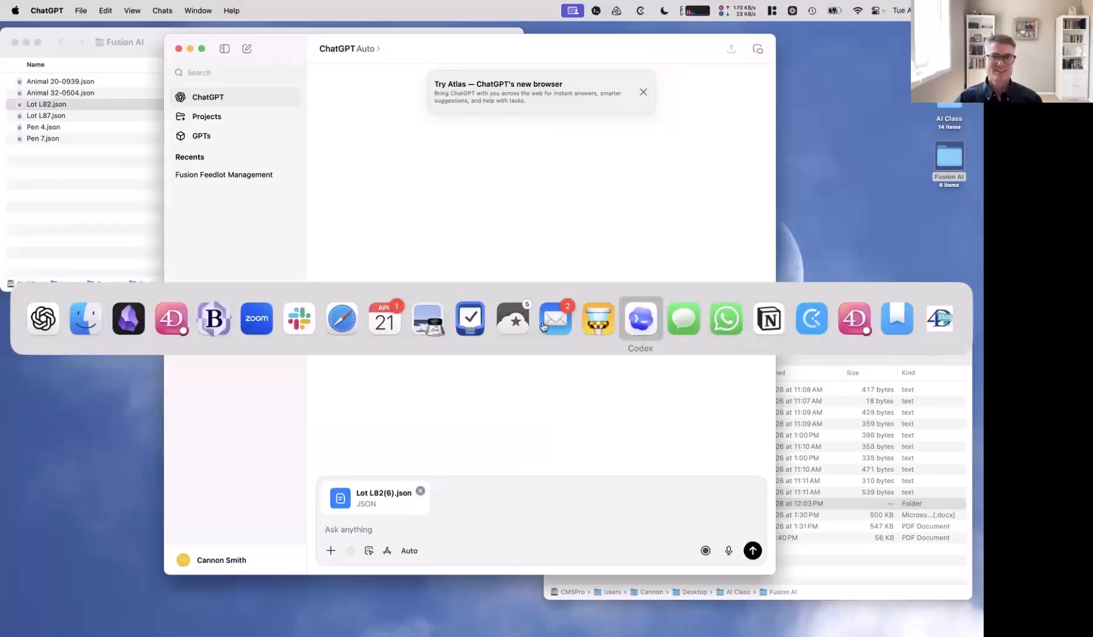
click(428, 321)
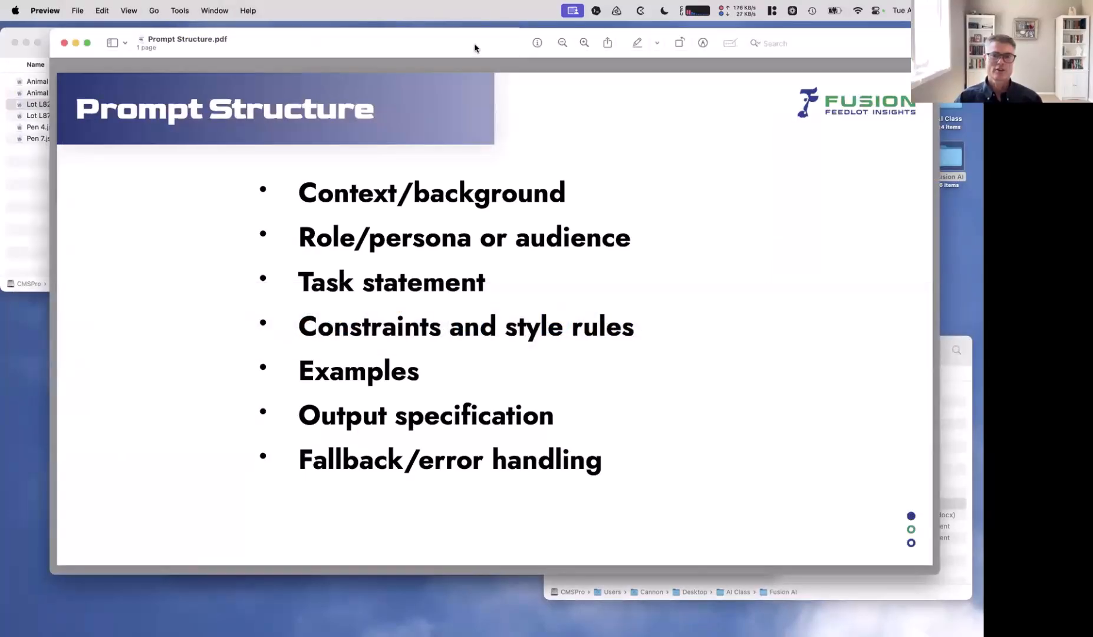
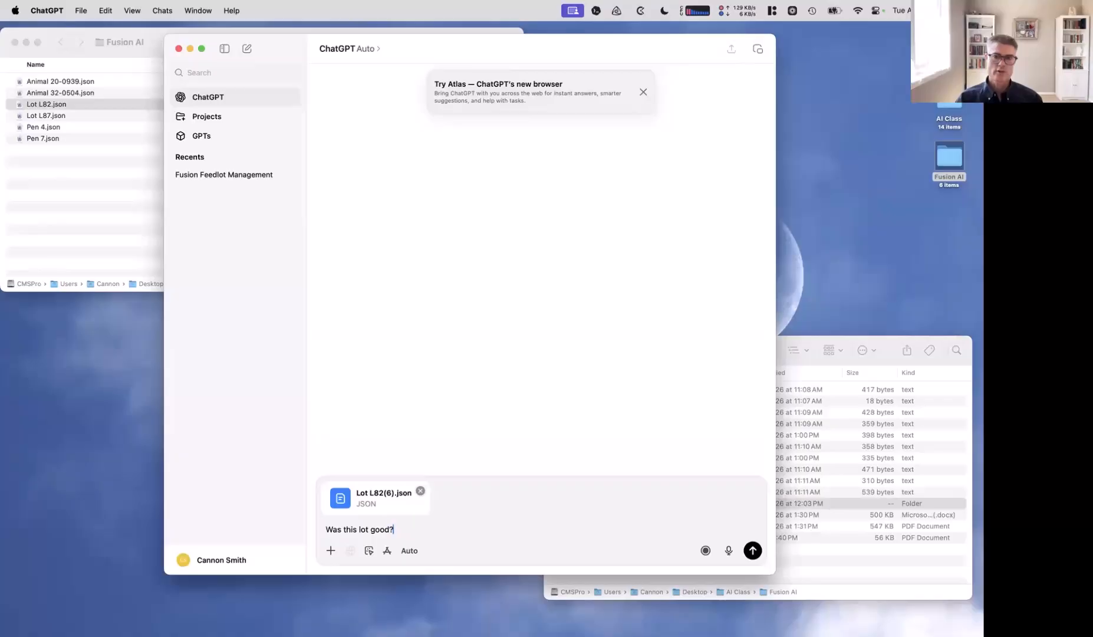
Clear the drafted "Was this lot good?" message, copy the full text of 5 Better Prompt.txt from the AI Class folder, and close the file
key(super+a)
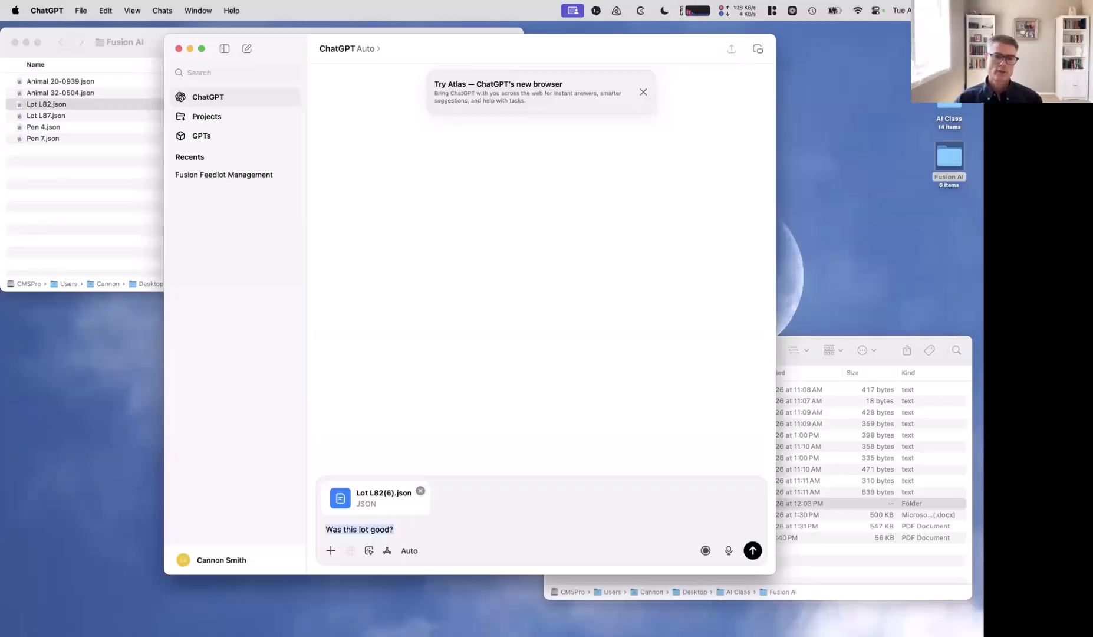
key(BackSpace)
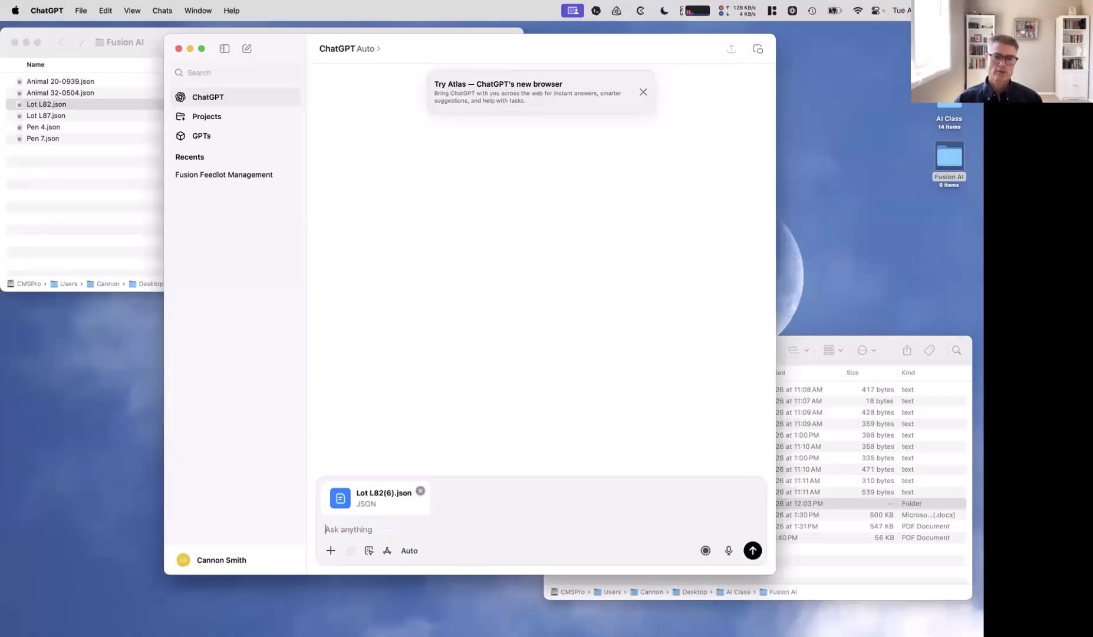
click(802, 370)
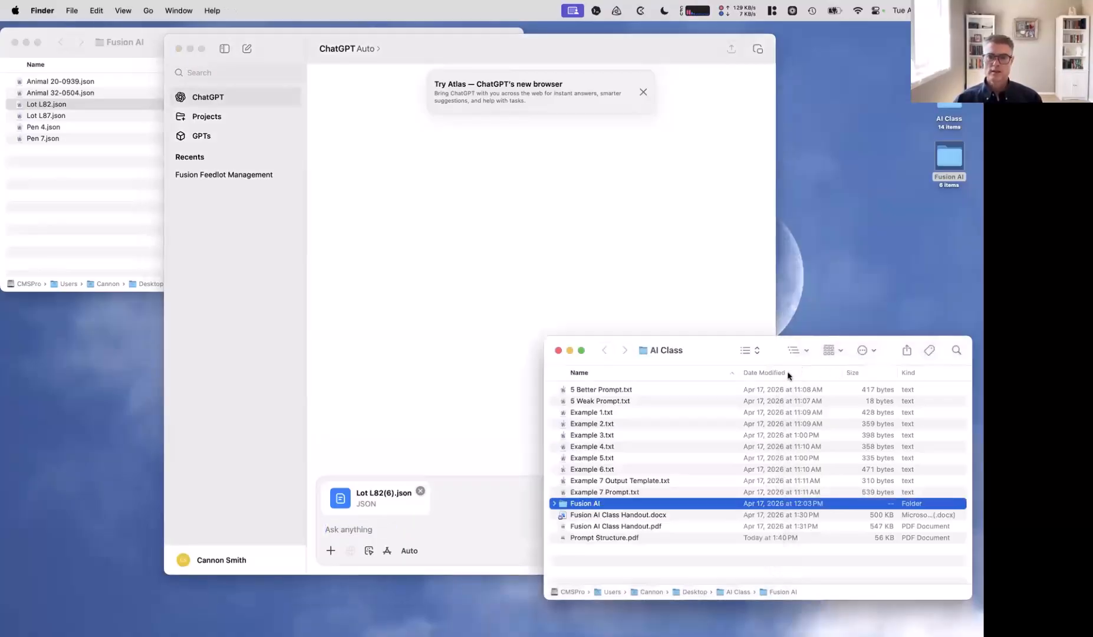
click(592, 391)
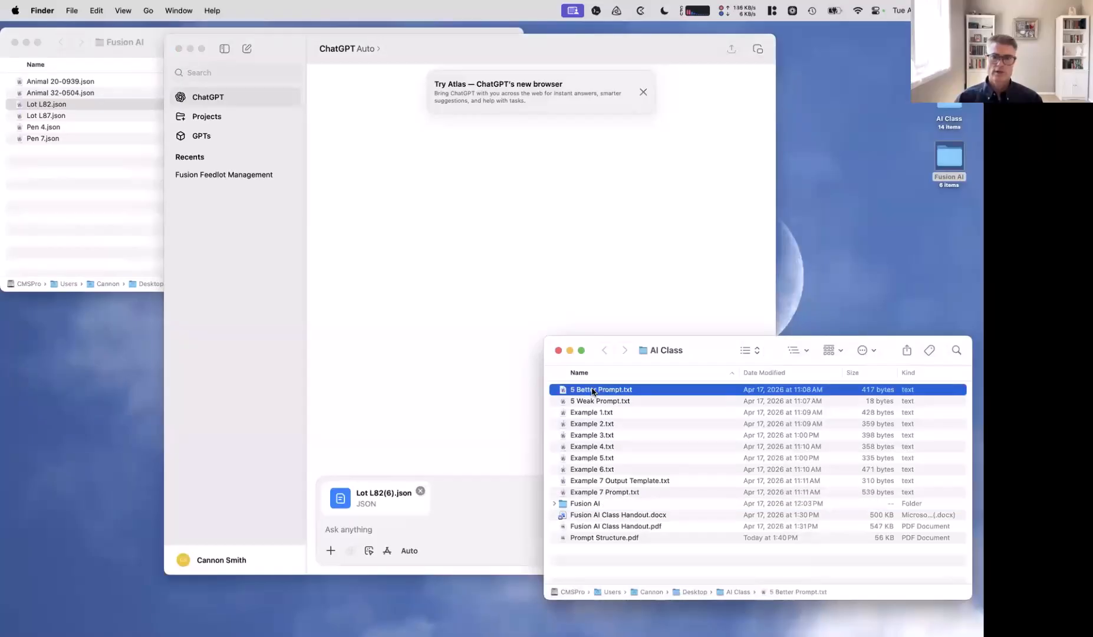
double_click(593, 390)
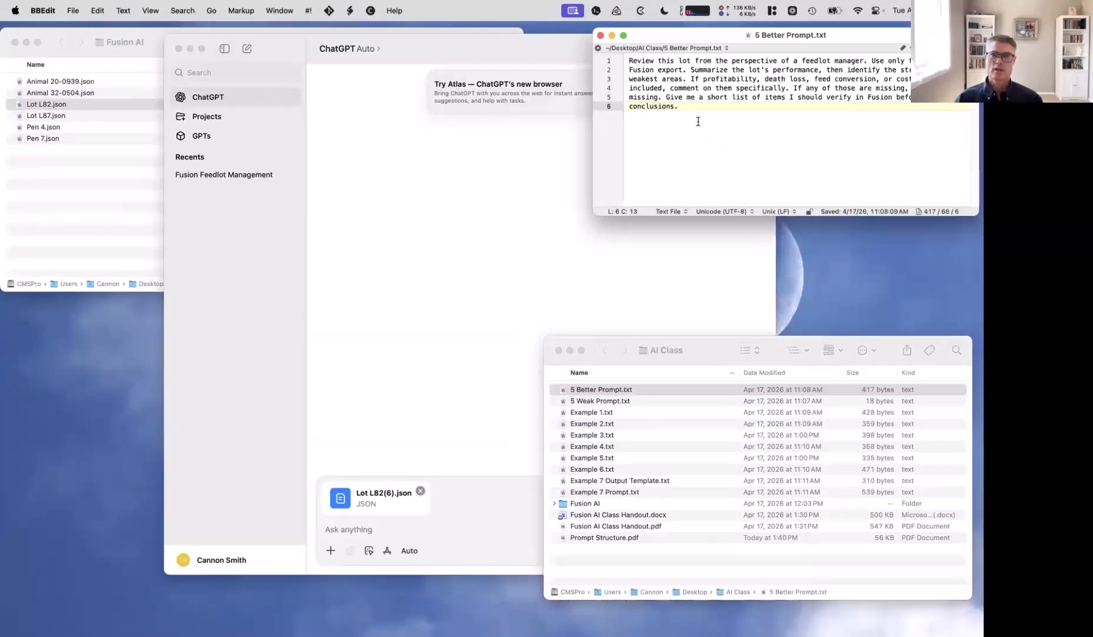
key(super+a)
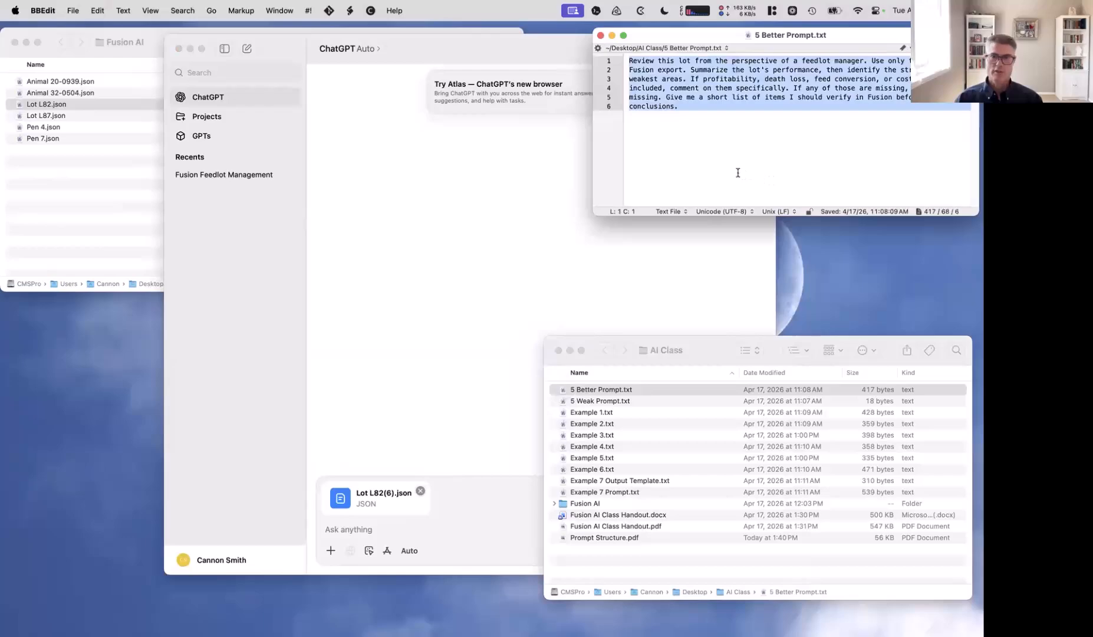
click(738, 173)
key(super+w)
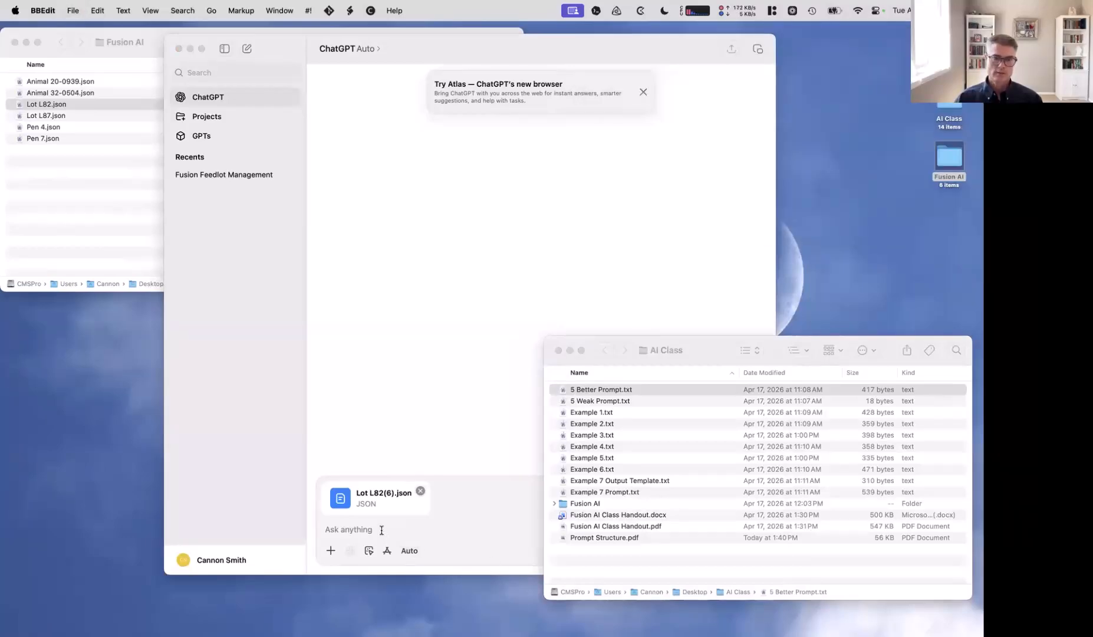
Paste the copied feedlot-manager lot review prompt into the message with the attached Lot L82 file and submit it
click(382, 529)
text(Review this lot from the perspective of a feedlot manager. Use only the attached Fusion export. Summarize the lot's performance, then identify the strongest and weakest areas. If profitability, death loss, feed conversion, or cost of gain are included, comment on them specifically. If any of those are missing, say they are missing. Give me a short list of items I should verify in Fusion before drawing conclusions.)
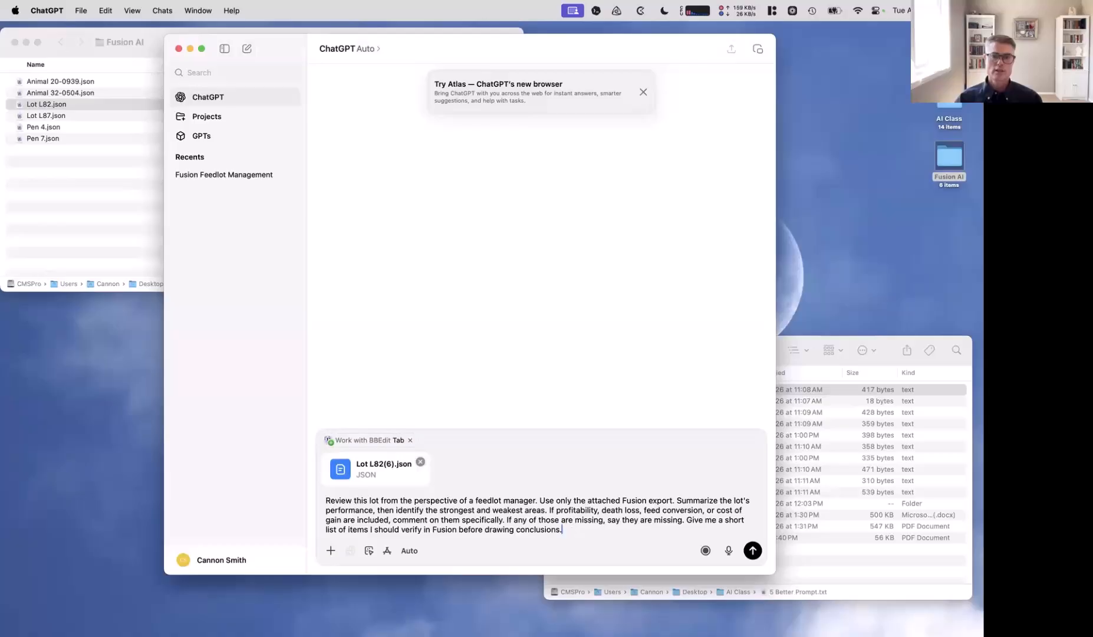
key(Return)
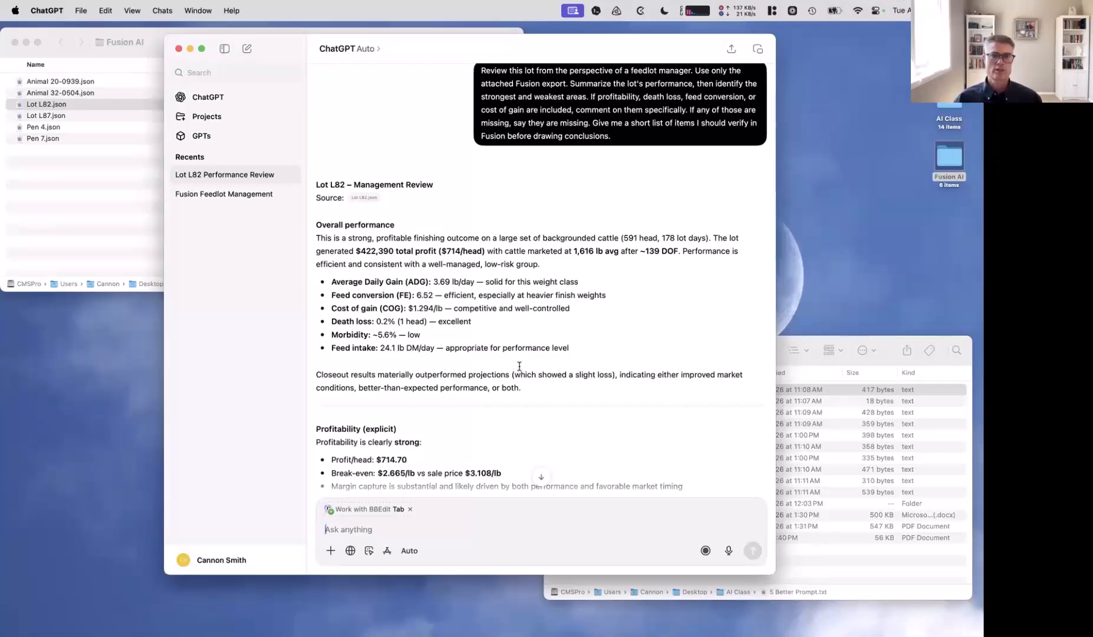
Read through the Lot L82 management review from the overall performance section to the items to verify in Fusion and the conclusion
scroll(519, 363, up, 2)
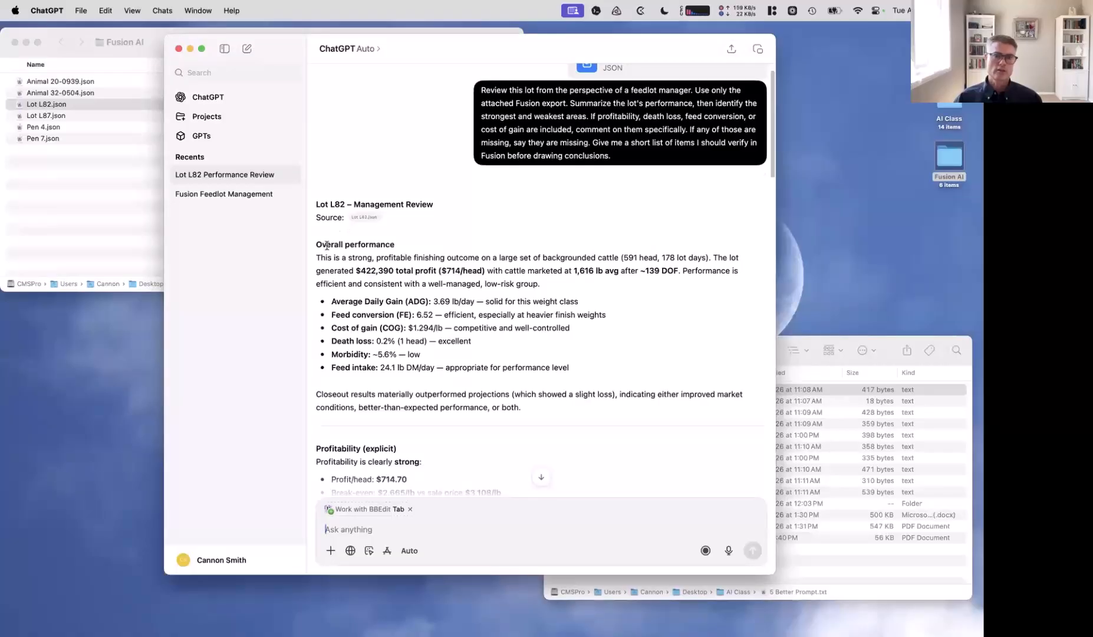
drag(315, 244, 391, 246)
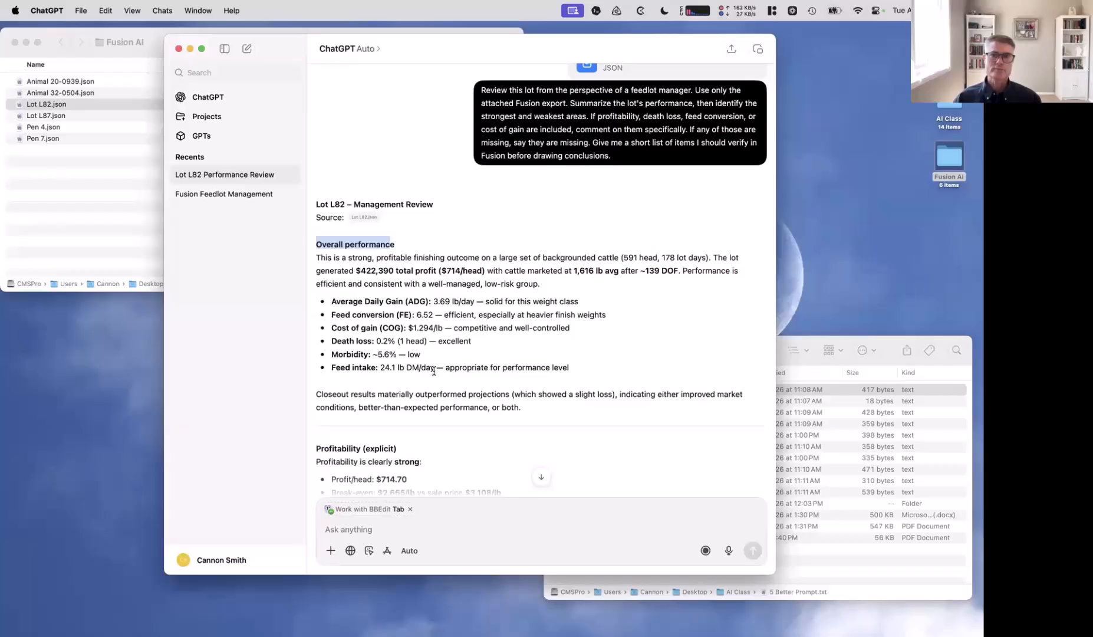
scroll(434, 370, down, 5)
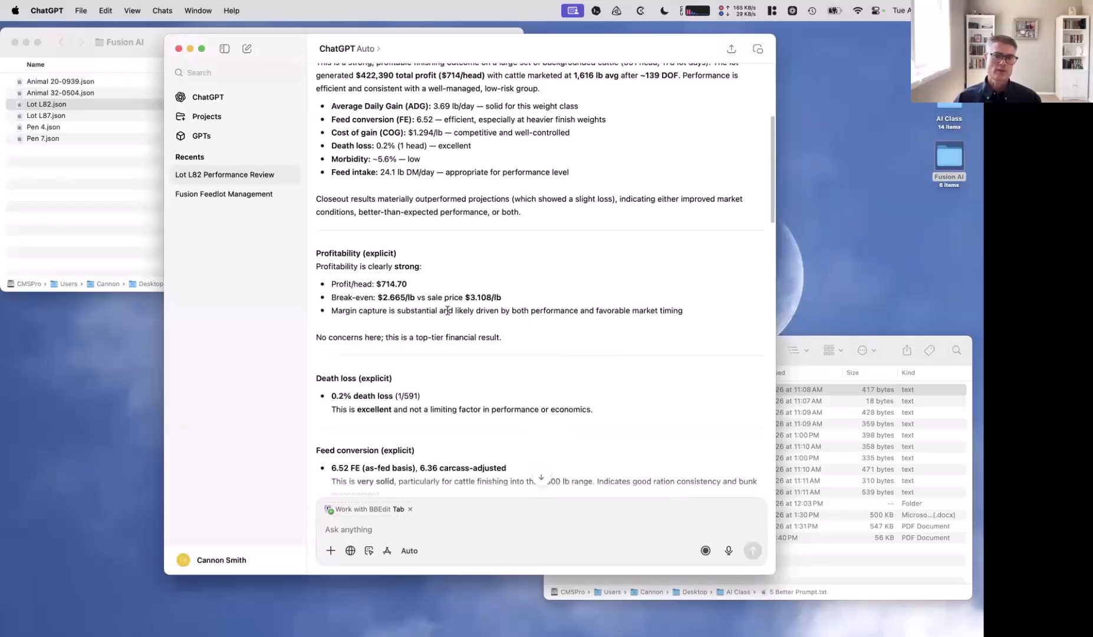
scroll(448, 311, down, 5)
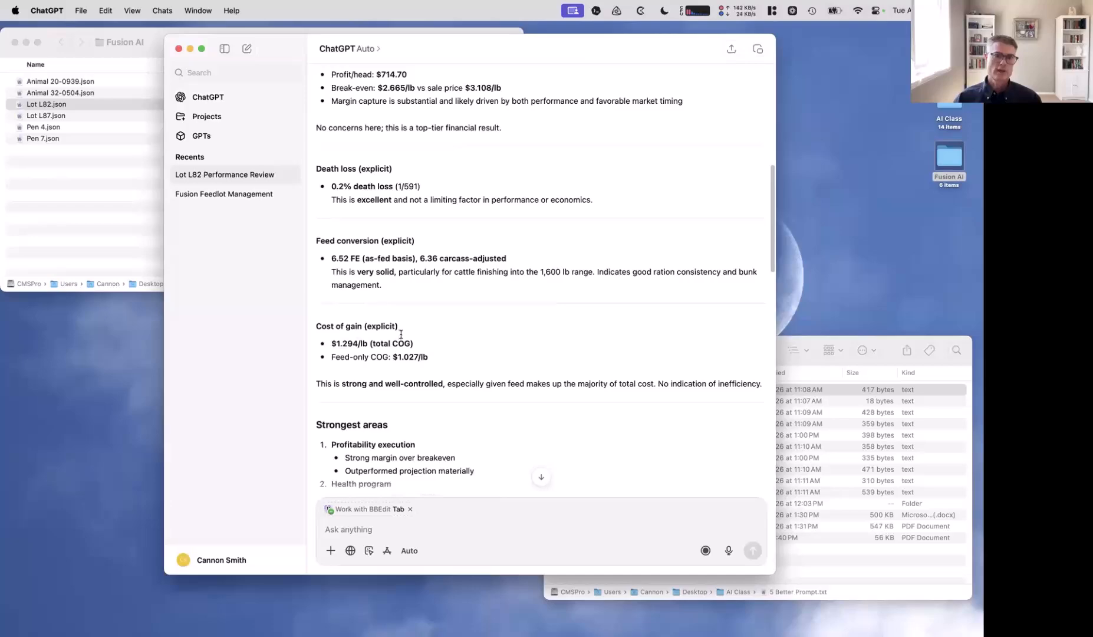
scroll(401, 334, down, 5)
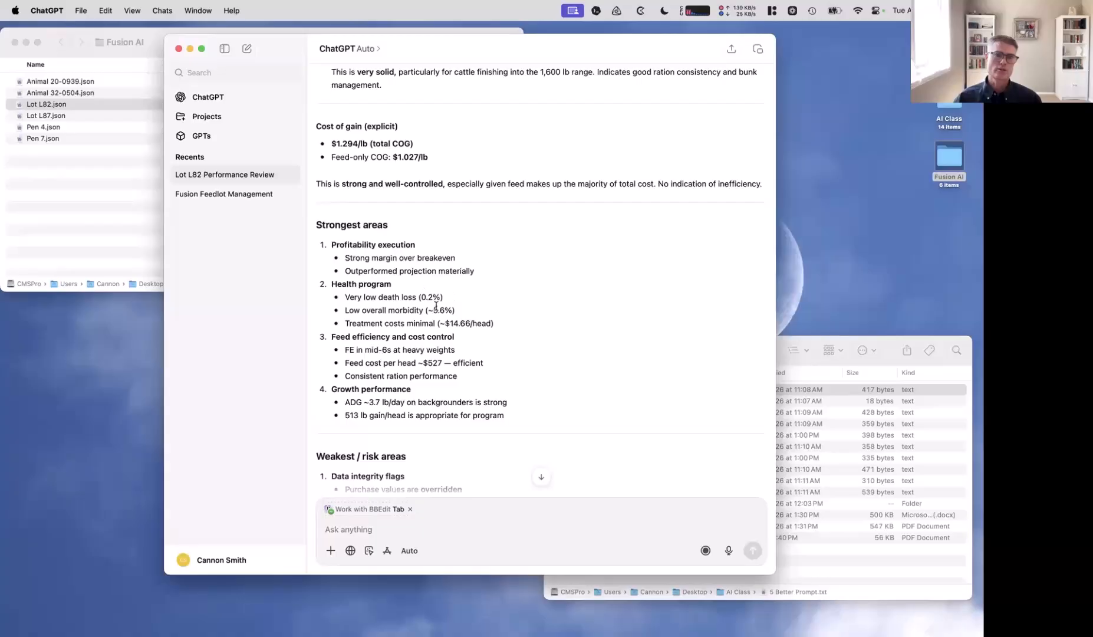
scroll(443, 305, down, 5)
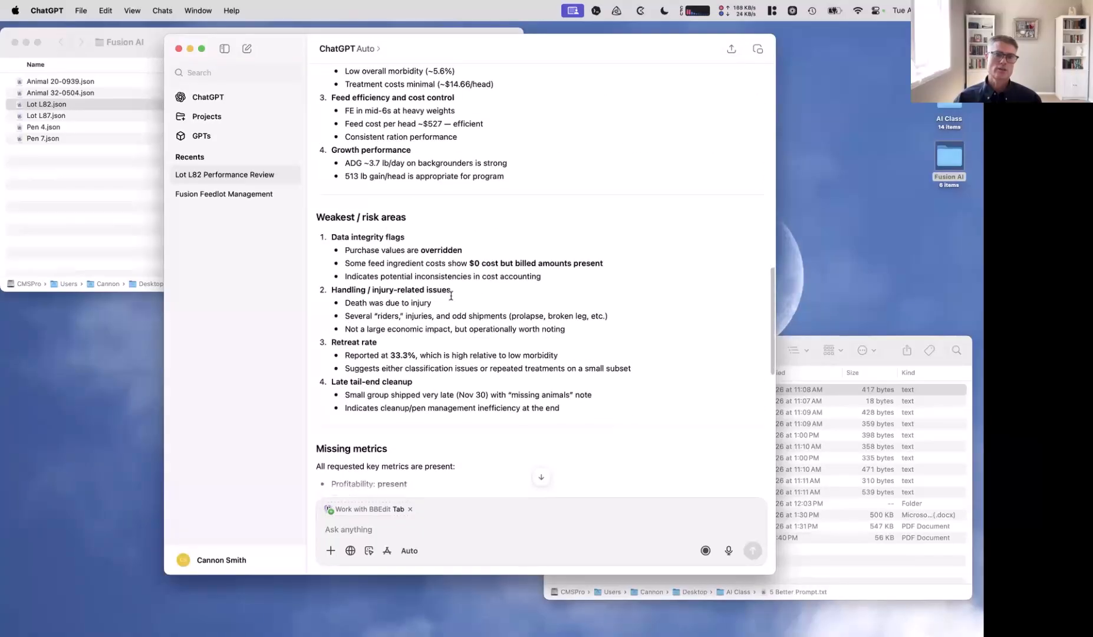
scroll(461, 295, down, 5)
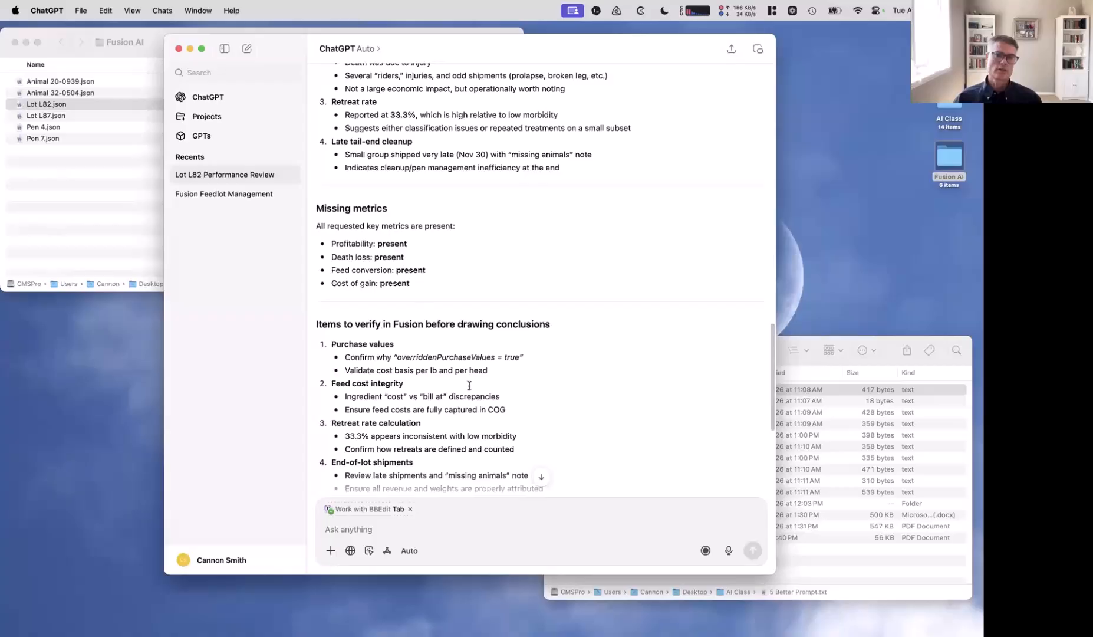
scroll(469, 385, down, 4)
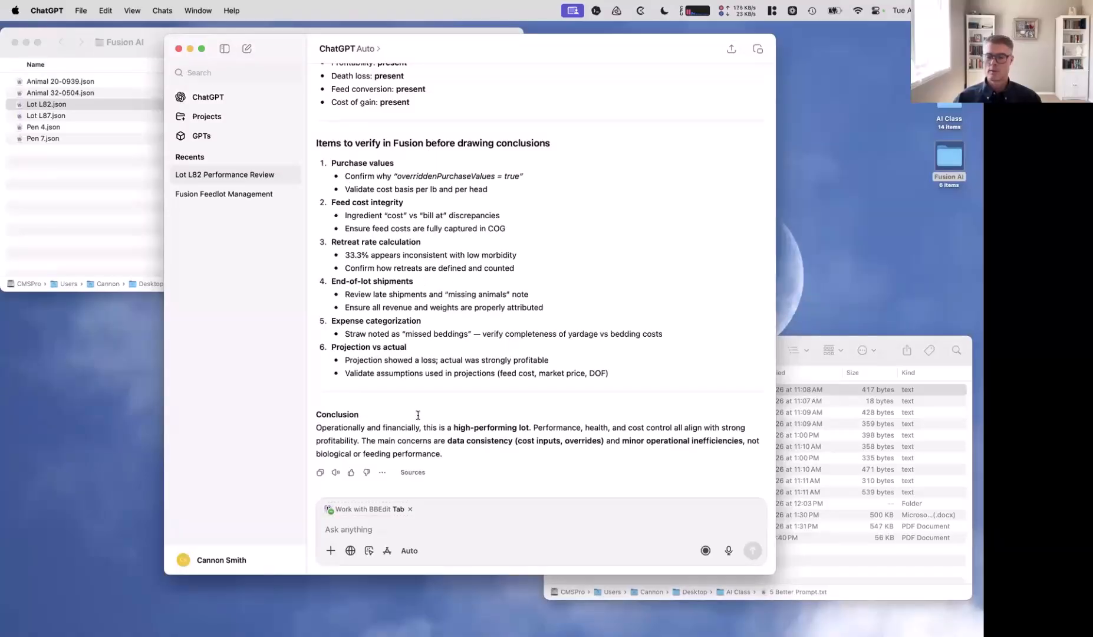
scroll(427, 412, down, 1)
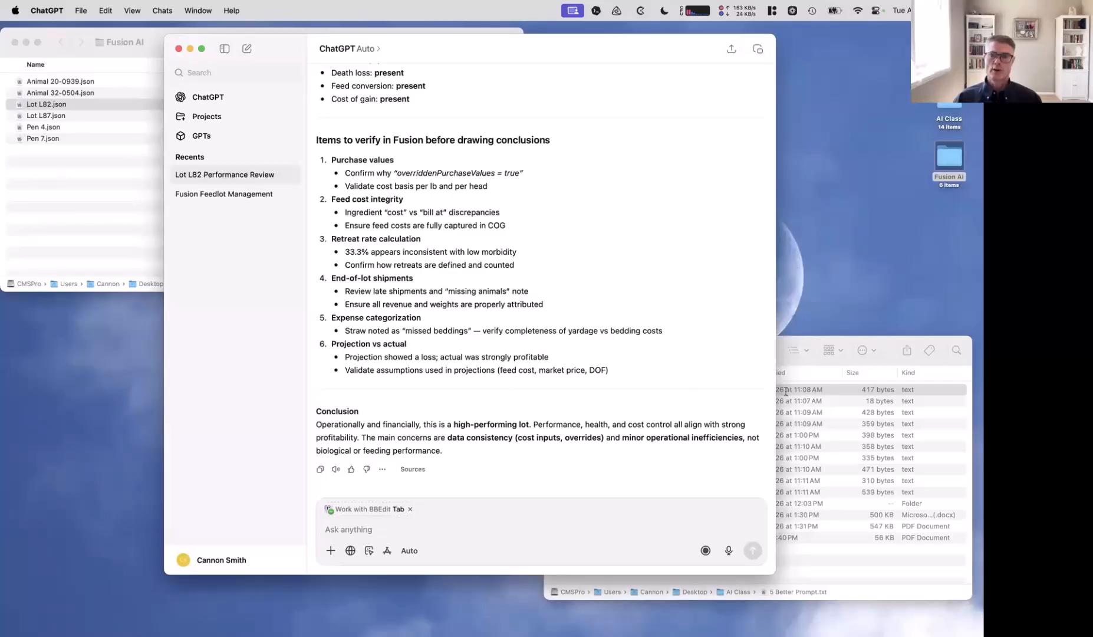
Re-examine the Lot L82 review's performance, profitability and cost sections, and locate Lot L87.json in the Fusion AI folder
scroll(669, 341, up, 20)
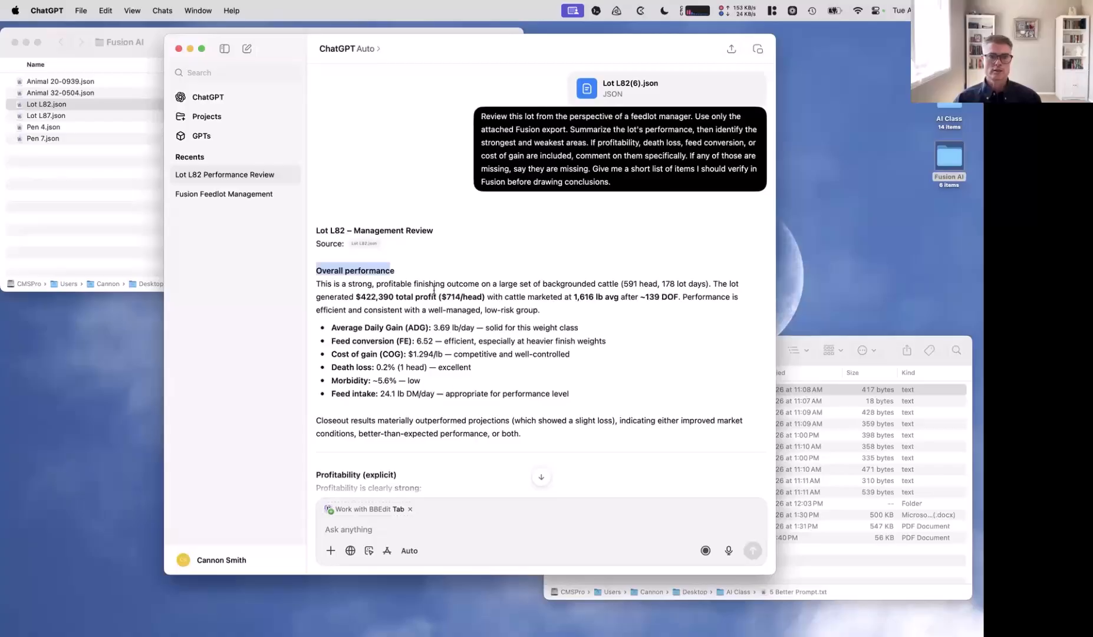
click(399, 269)
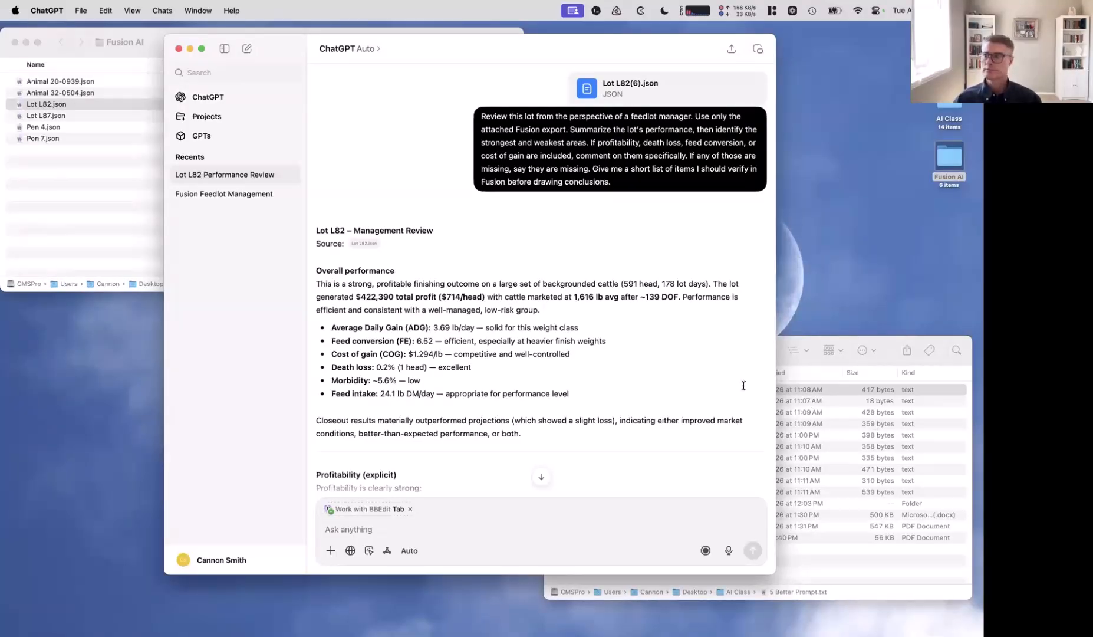
scroll(712, 386, down, 5)
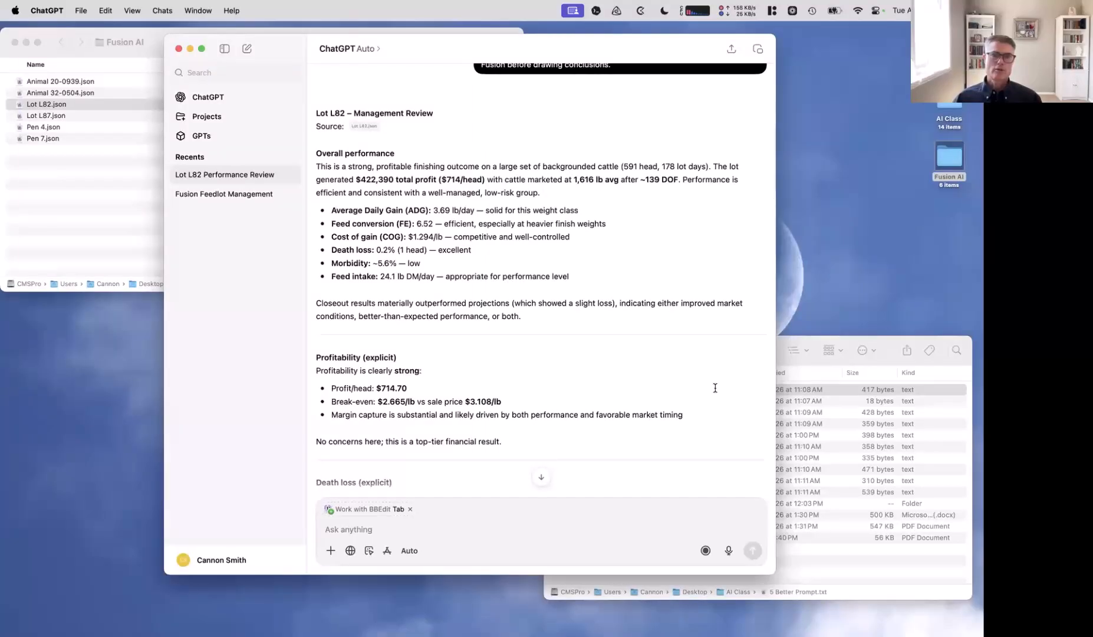
scroll(715, 387, up, 2)
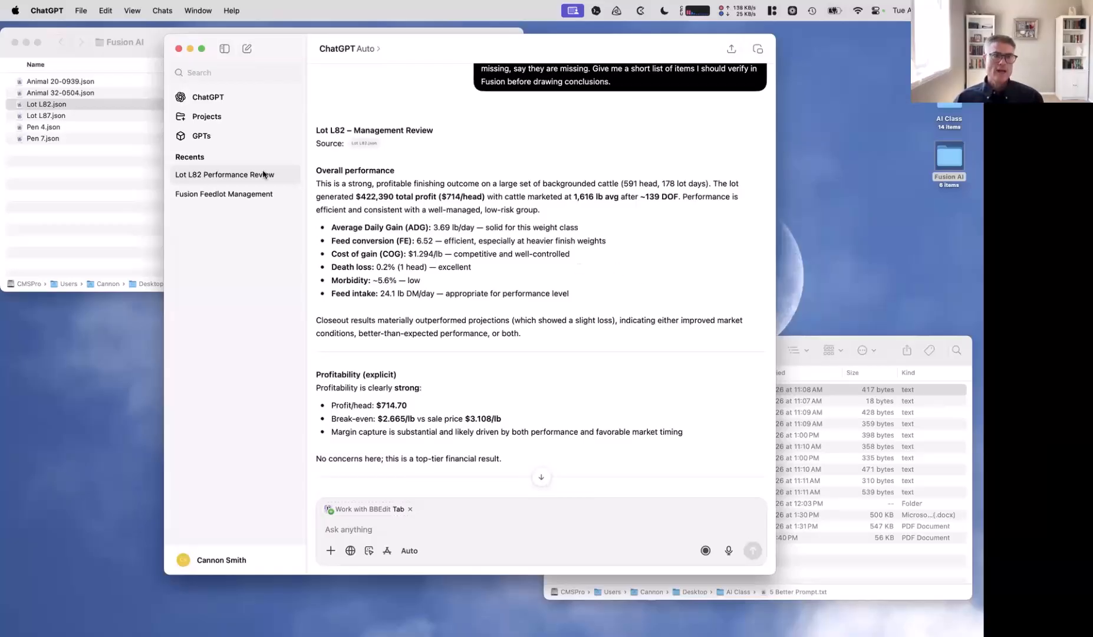
click(69, 129)
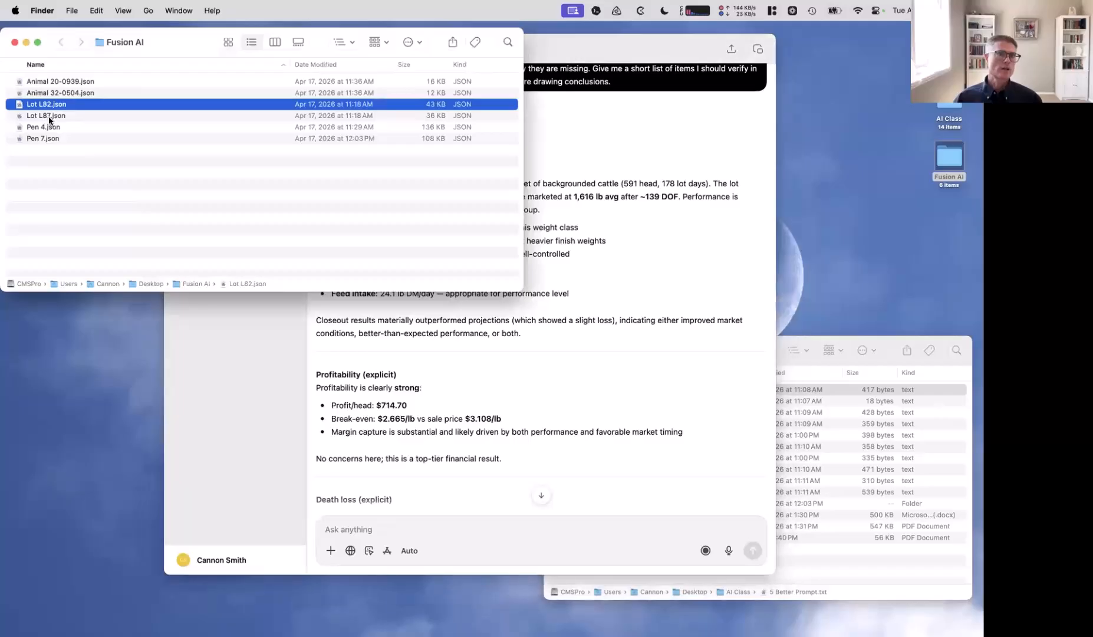
click(49, 116)
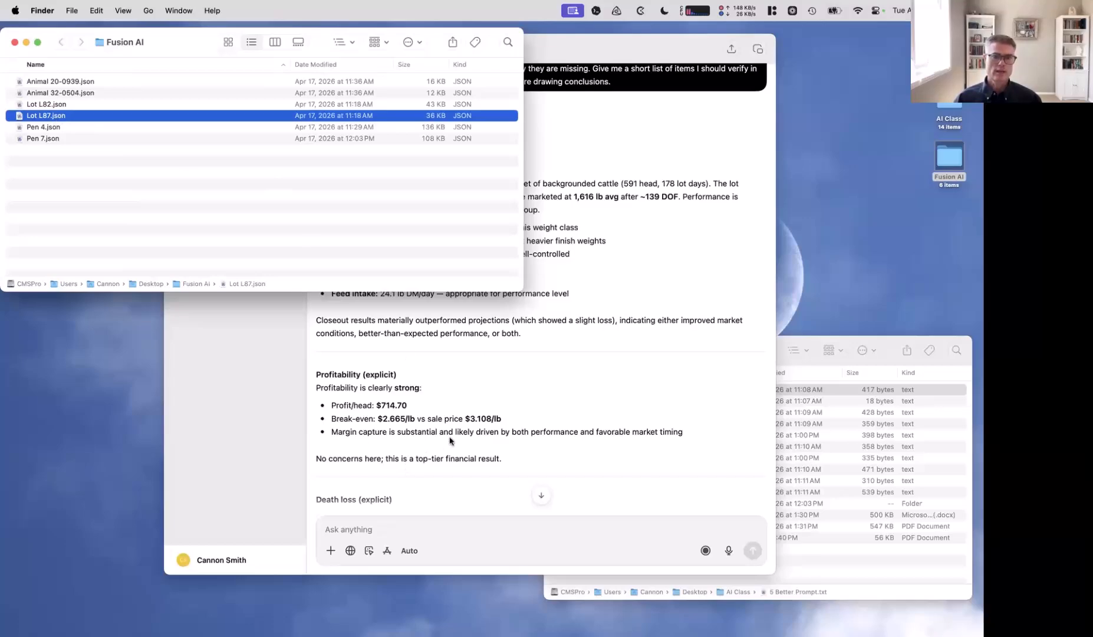
click(407, 476)
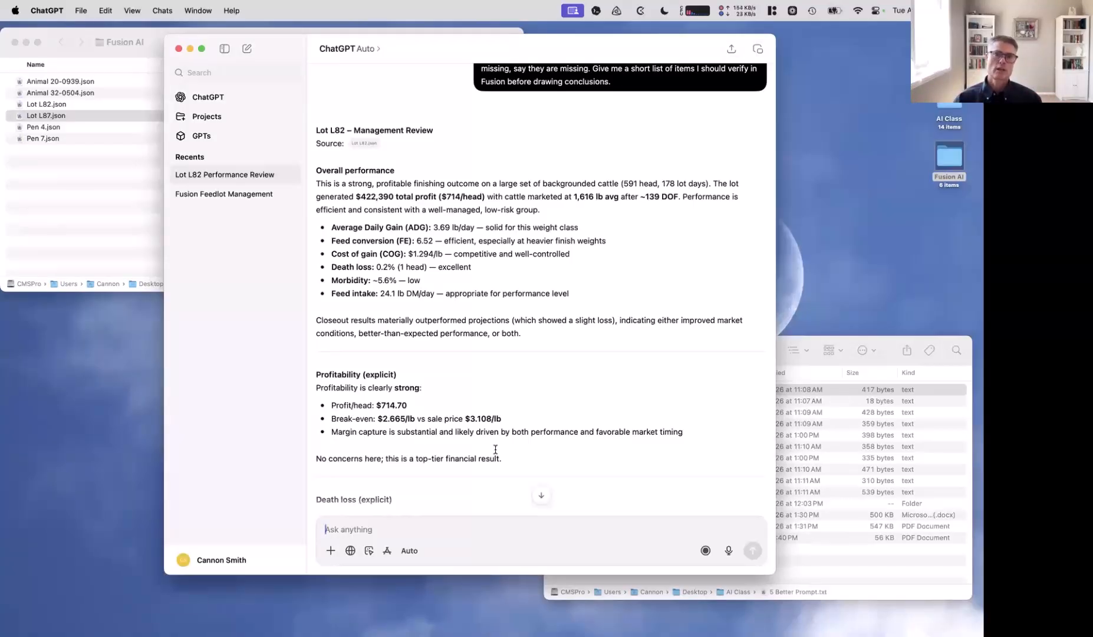
scroll(460, 177, up, 1)
scroll(459, 177, up, 2)
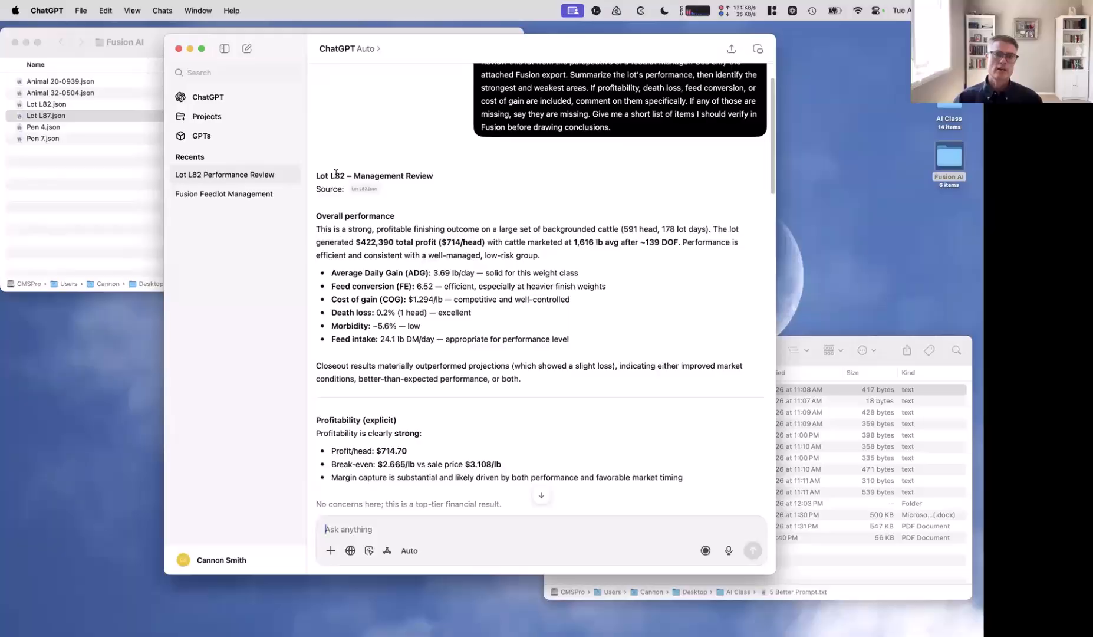
scroll(508, 437, down, 6)
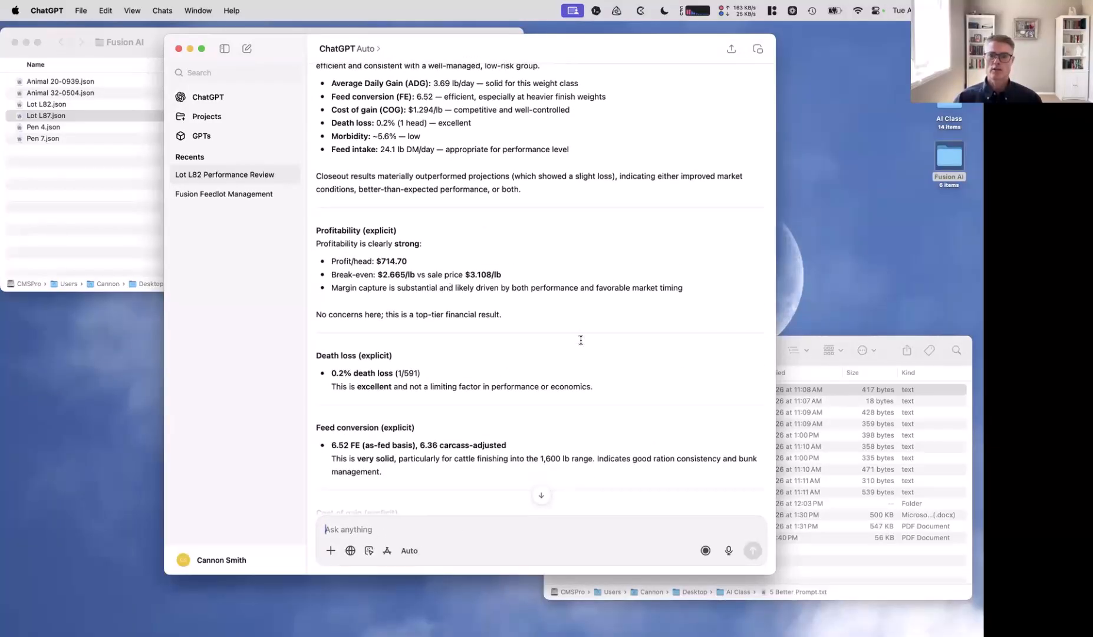
scroll(553, 413, down, 4)
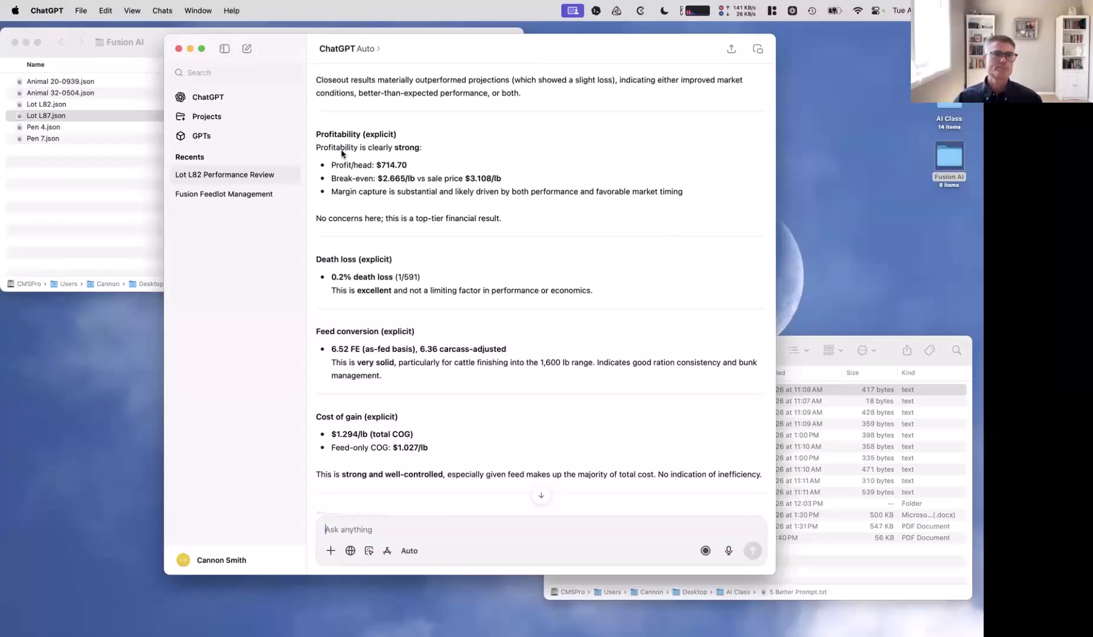
Start a new chat, open Example 1.txt from the AI Class folder, and attach Lot L82.json from the Fusion AI folder
click(248, 49)
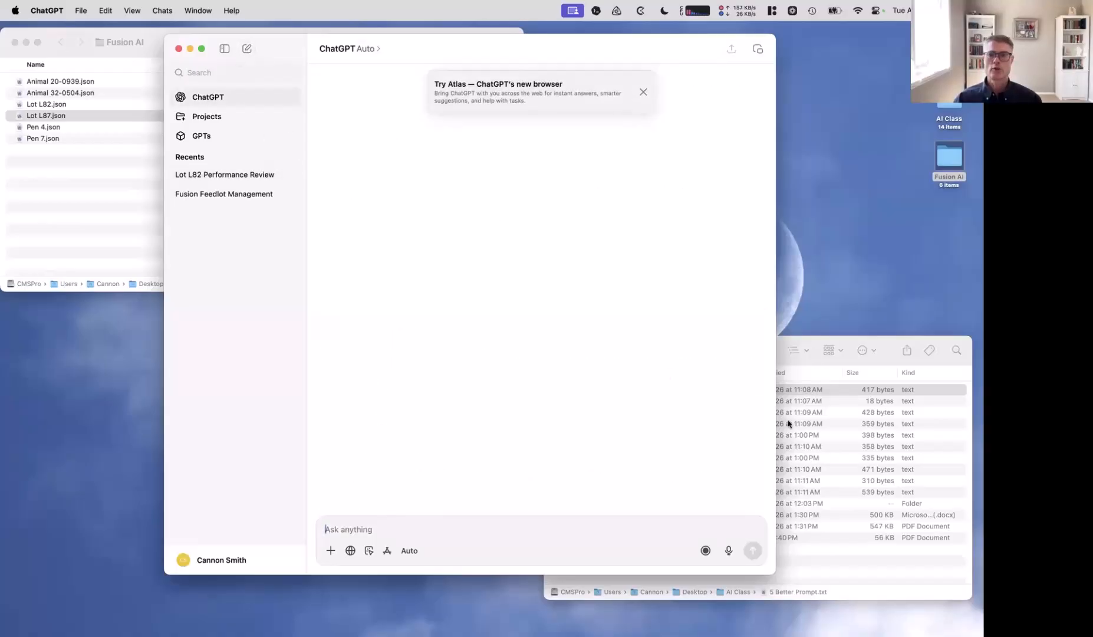
click(822, 393)
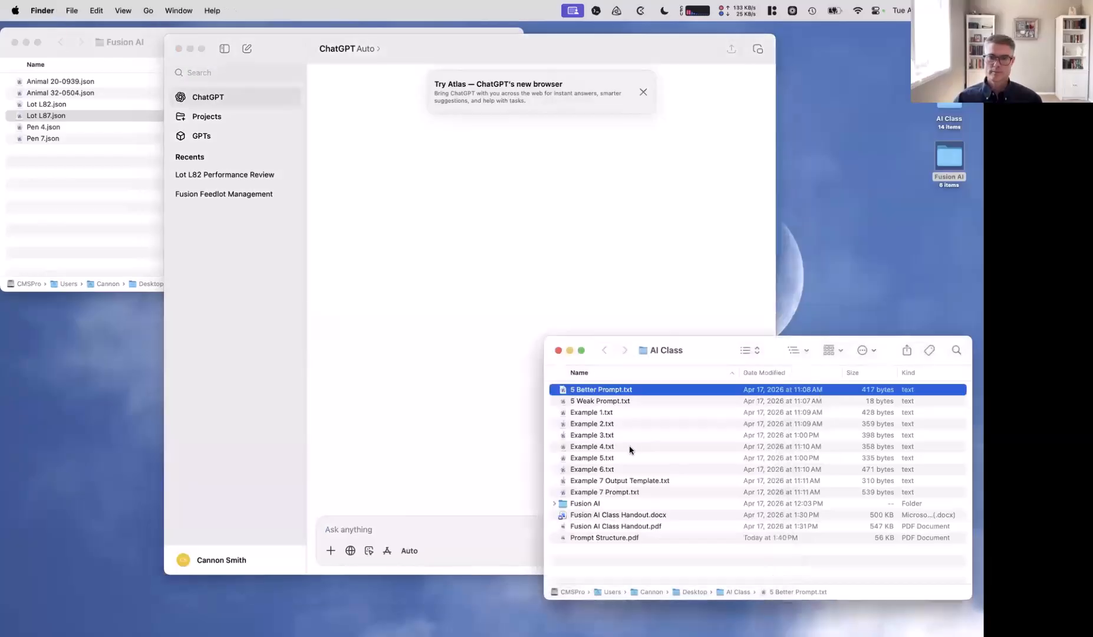
click(608, 414)
double_click(607, 414)
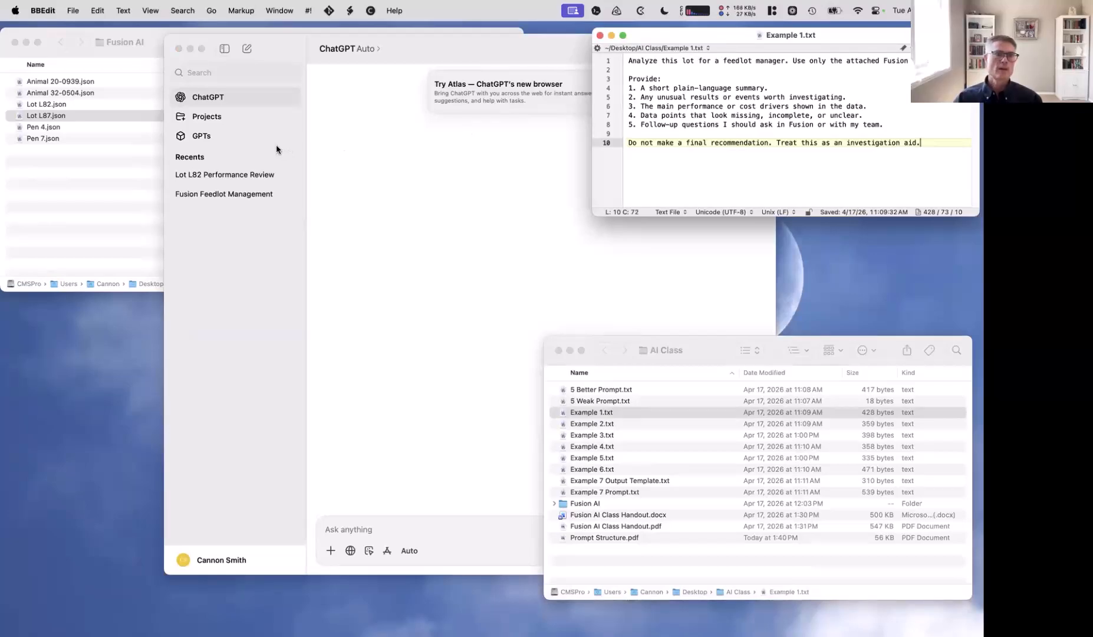
click(37, 116)
drag(20, 105, 381, 499)
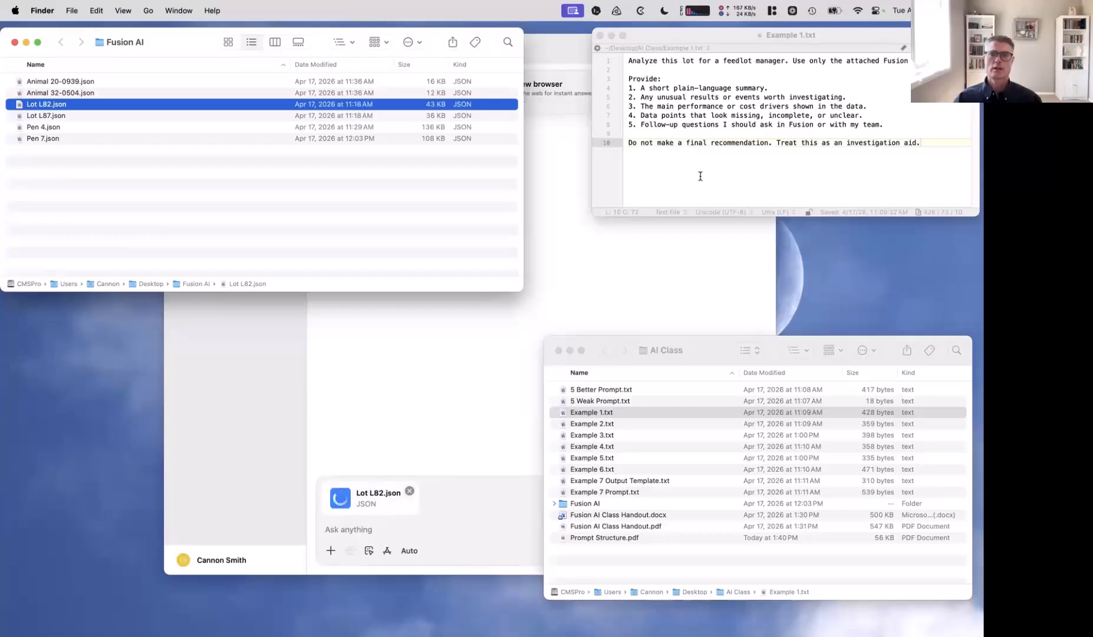
Copy the full text of Example 1.txt, close the file, and paste the lot analysis prompt into the message with Lot L82 attached
click(595, 28)
key(super+a)
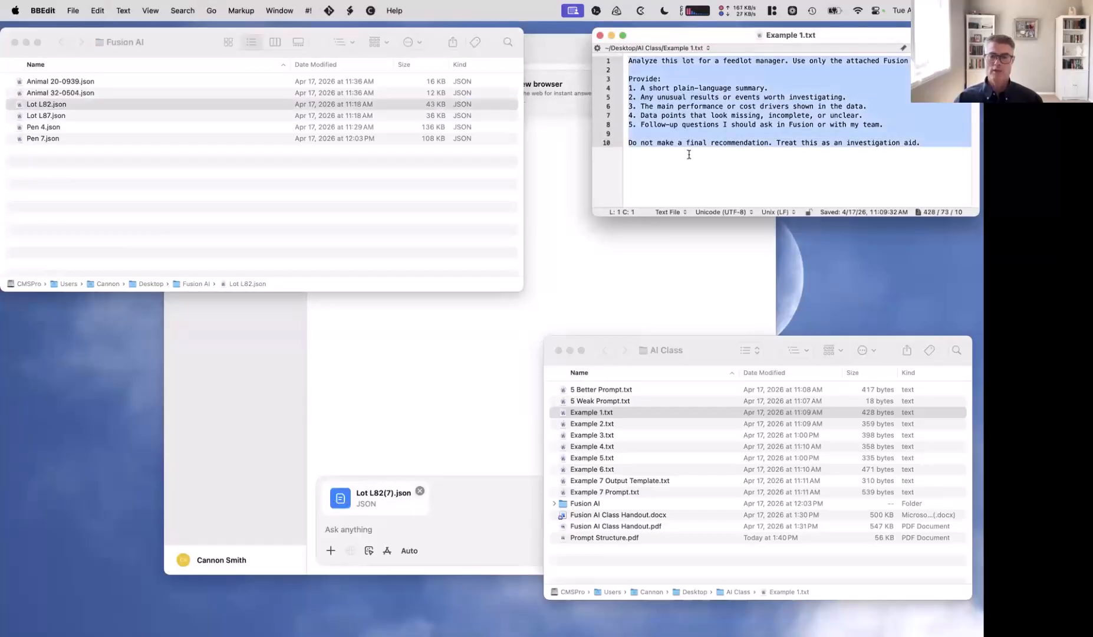
click(690, 158)
key(super+w)
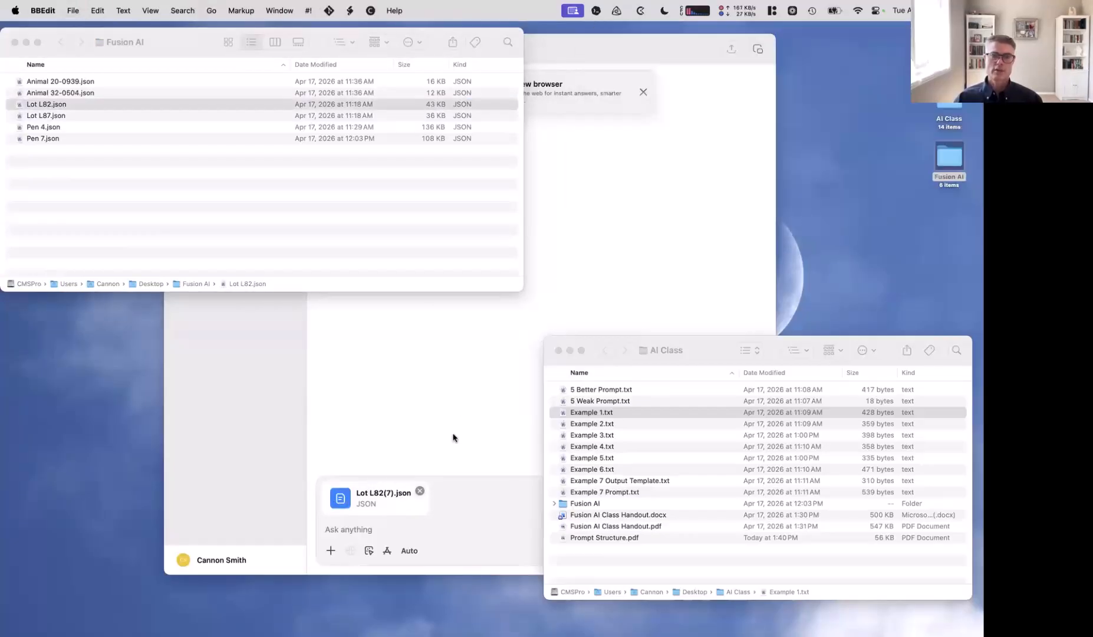
click(395, 534)
text(Analyze this lot for a feedlot manager. Use only the attached Fusion export.  Provide: 1. A short plain-language summary. 2. Any unusual results or events worth investigating. 3. The main performance or cost drivers shown in the data. 4. Data points that look missing, incomplete, or unclear. 5. Follow-up questions I should ask in Fusion or with my team.  Do not make a final recommendation. Treat this as an investigation aid.)
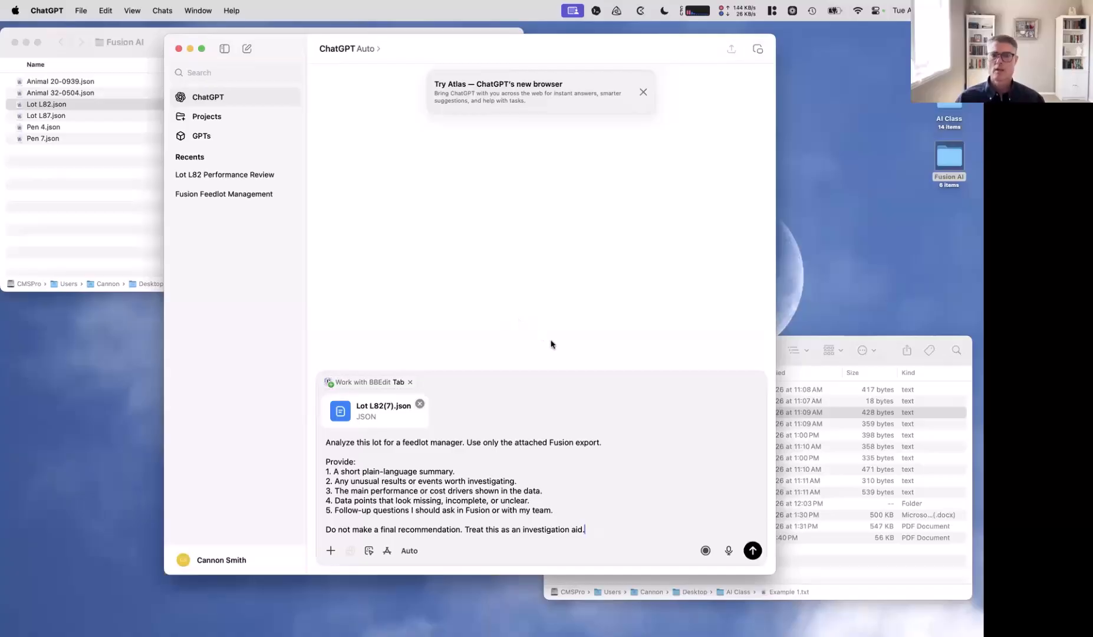
Review the prompt components in Prompt Structure.pdf in Preview, and compare them with the five numbered requests in the drafted ChatGPT prompt
key(super+Tab)
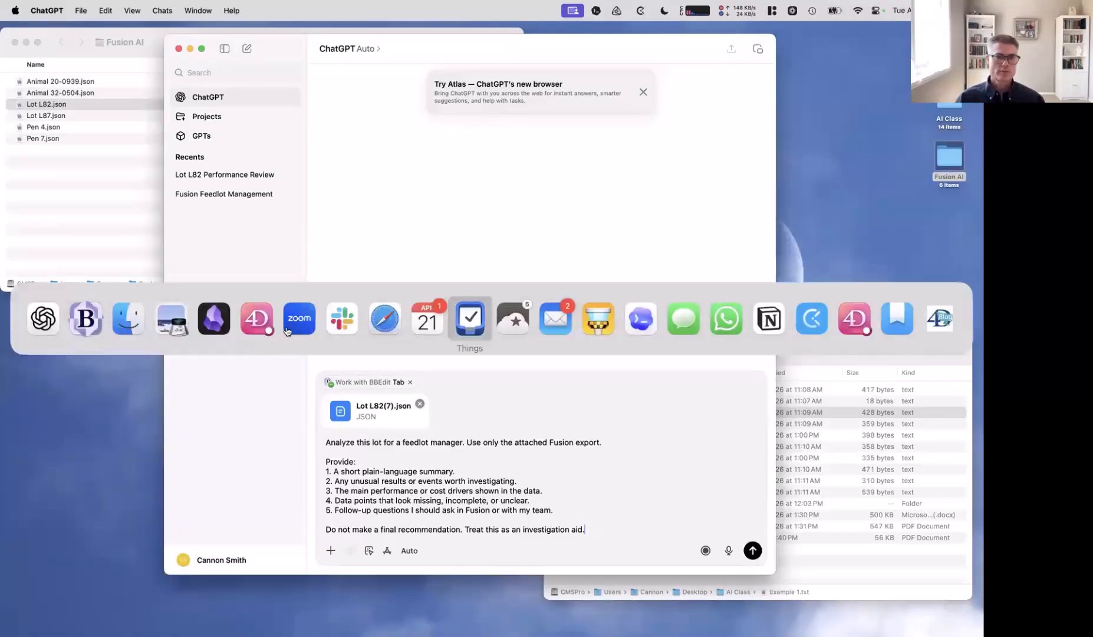
click(188, 346)
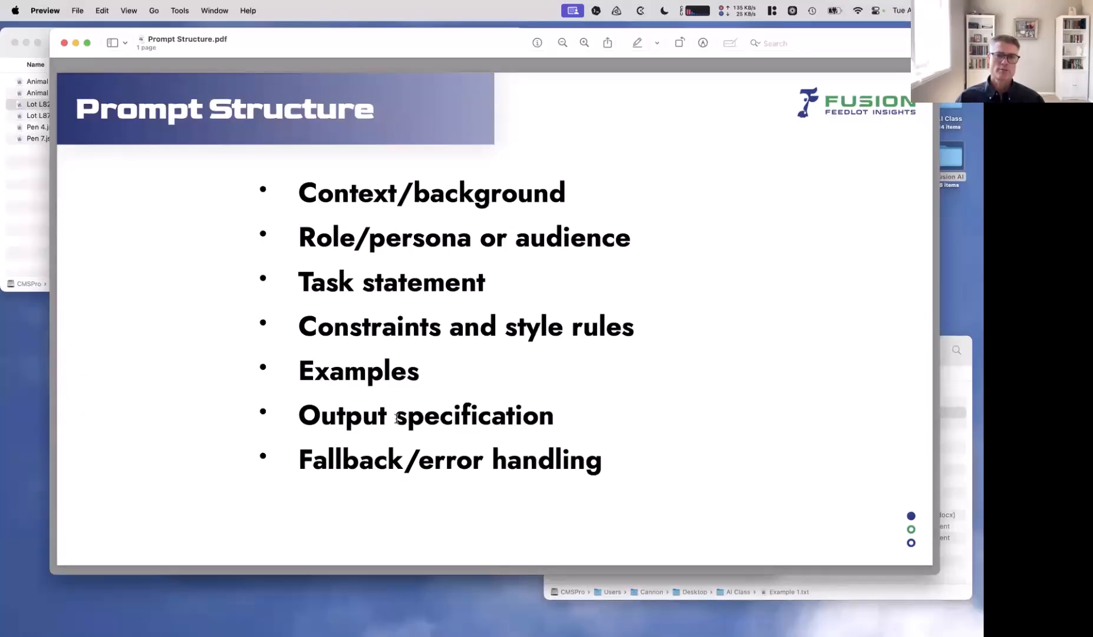
key(super+q)
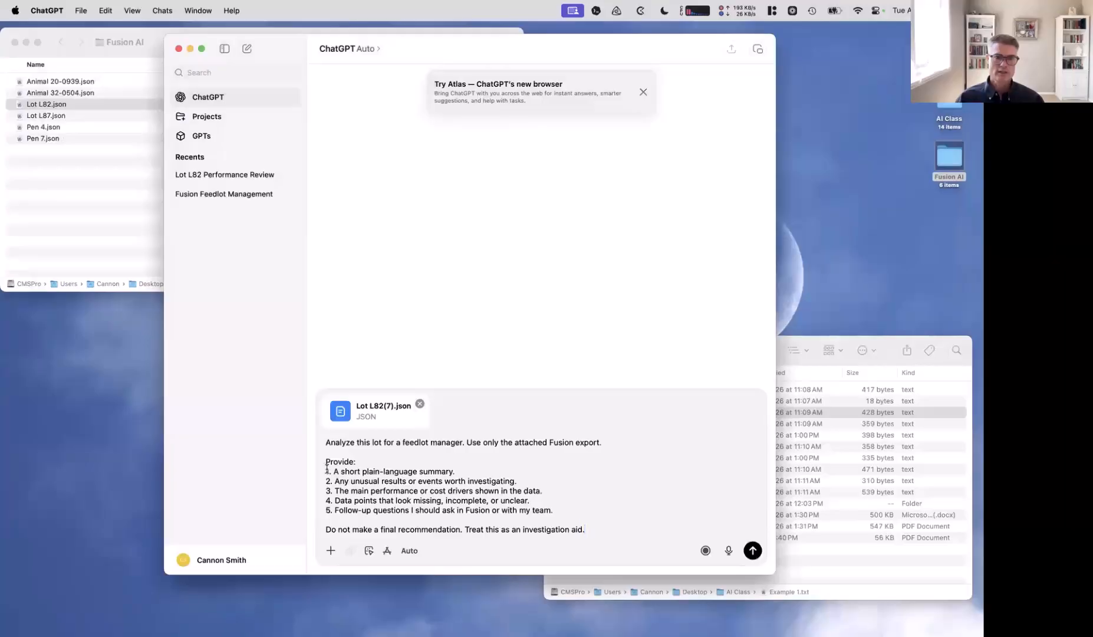
drag(327, 468, 553, 510)
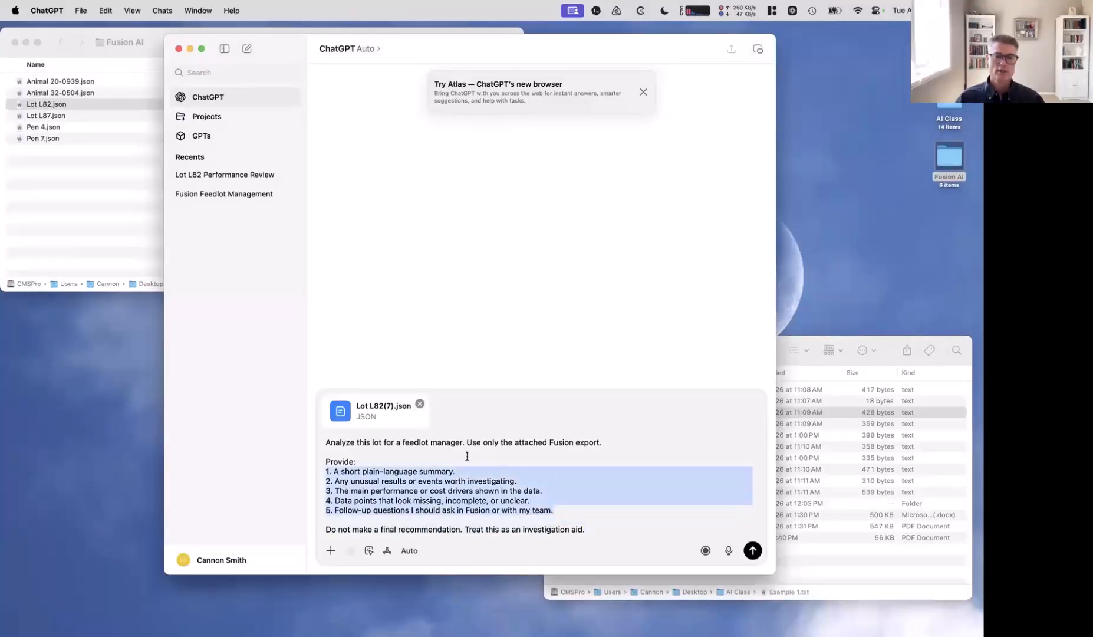
click(372, 455)
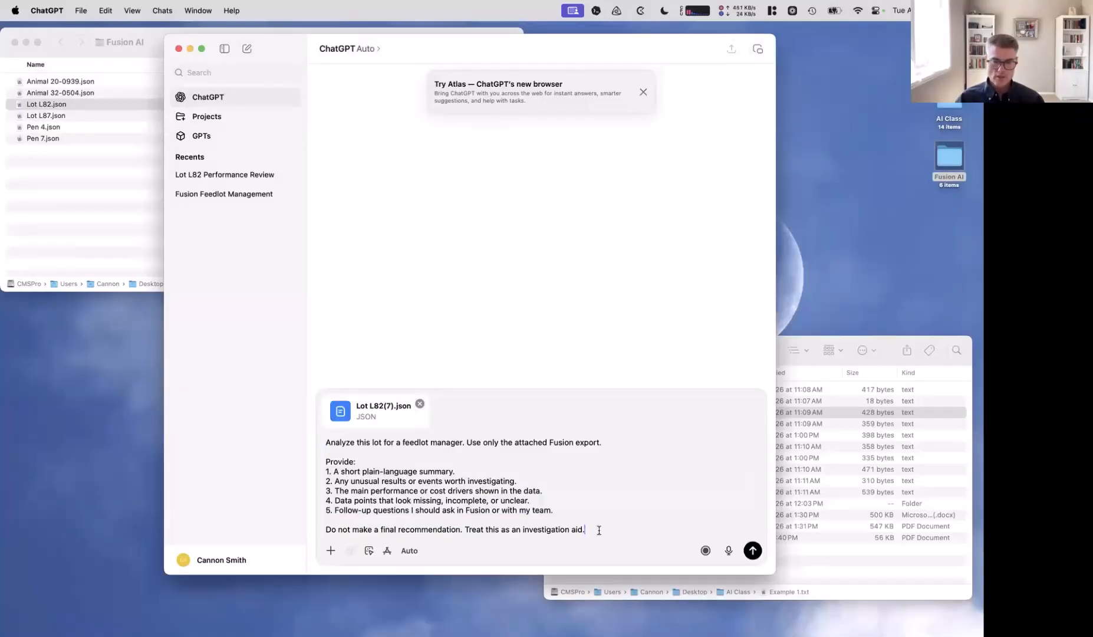
Submit the lot analysis prompt with the attached Lot L82 file, and read the response's plain-language summary and unusual results sections
key(Return)
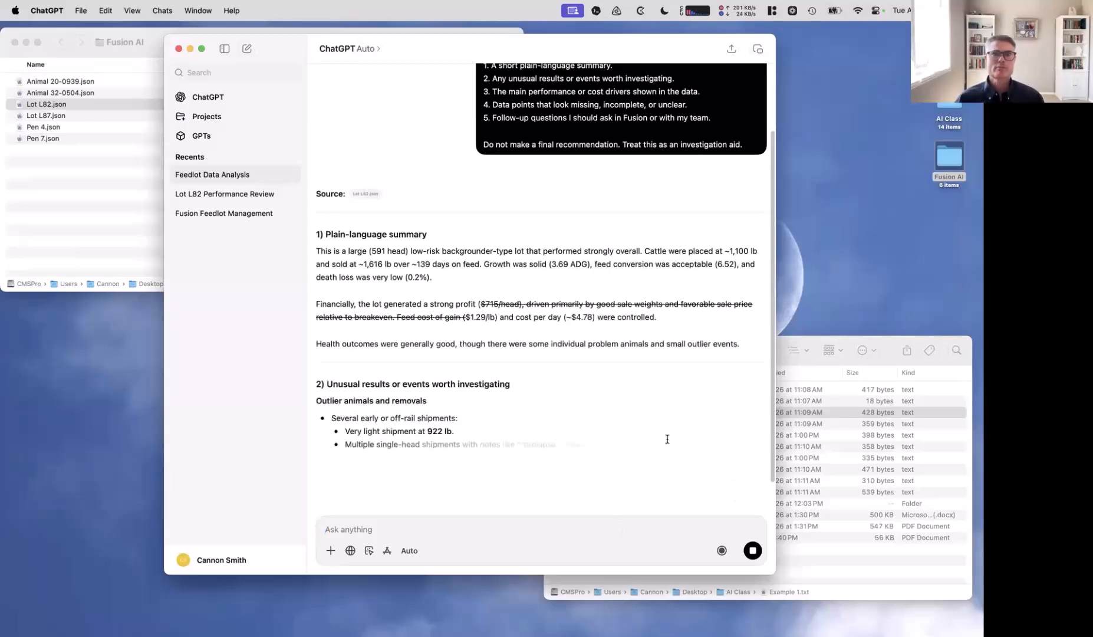
scroll(622, 264, up, 1)
scroll(622, 263, up, 1)
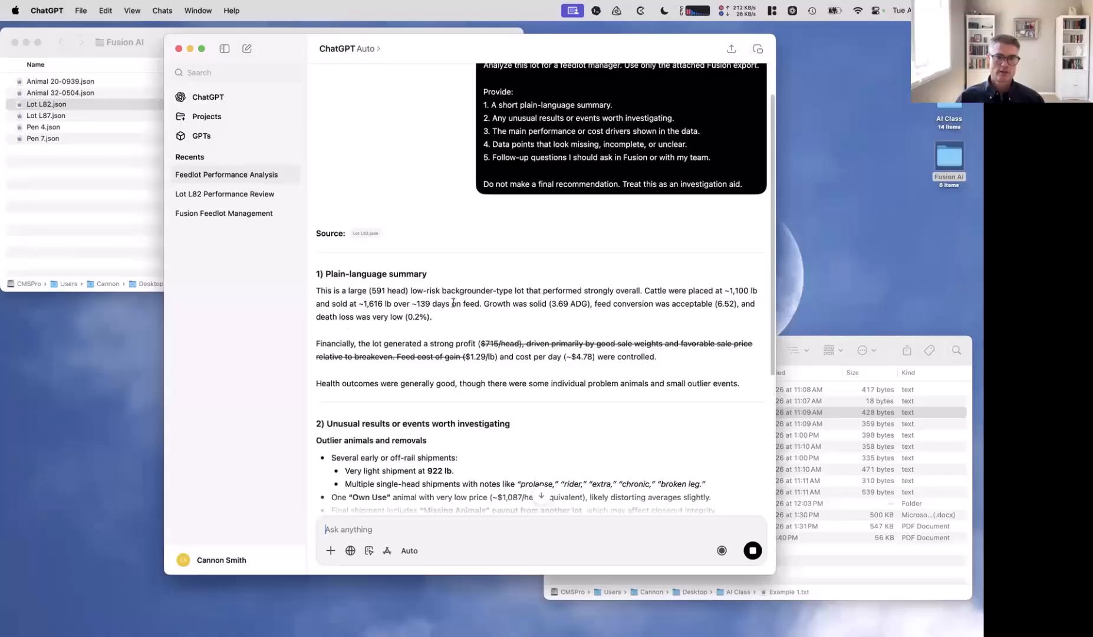
scroll(439, 317, down, 2)
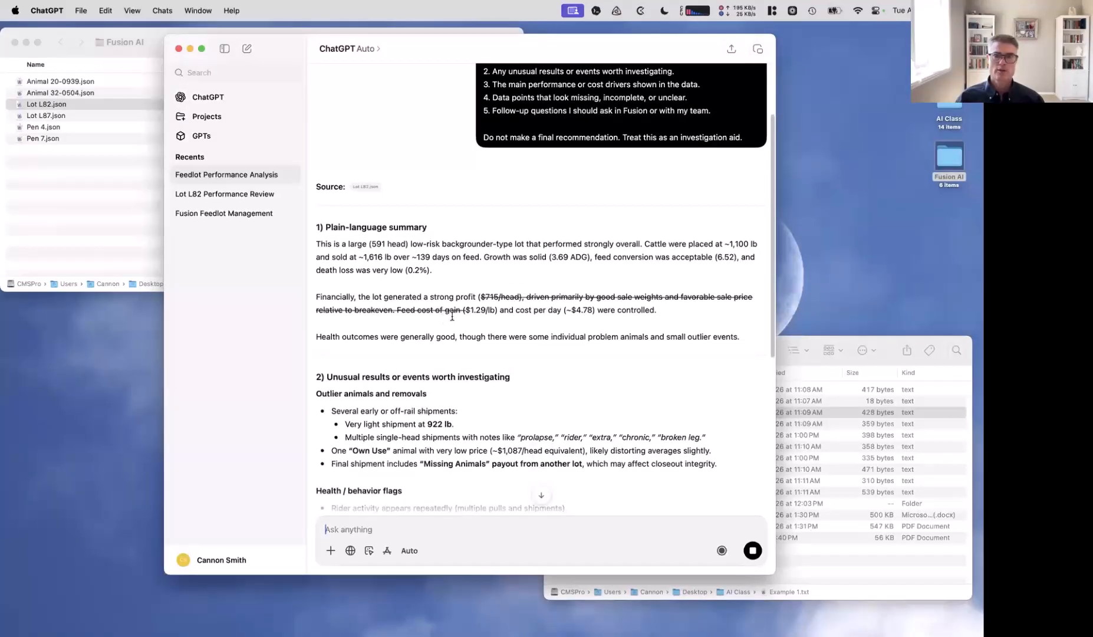
scroll(489, 212, up, 1)
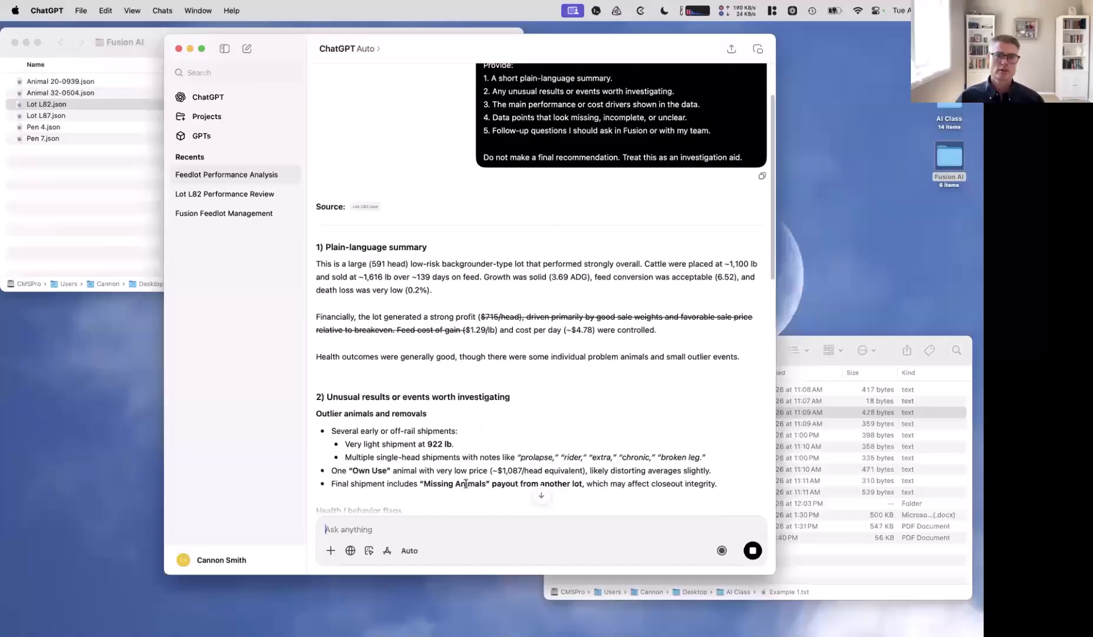
Read the rest of the Lot L82 response, covering health flags, performance and cost drivers, unclear data, and follow-up questions
scroll(465, 483, down, 4)
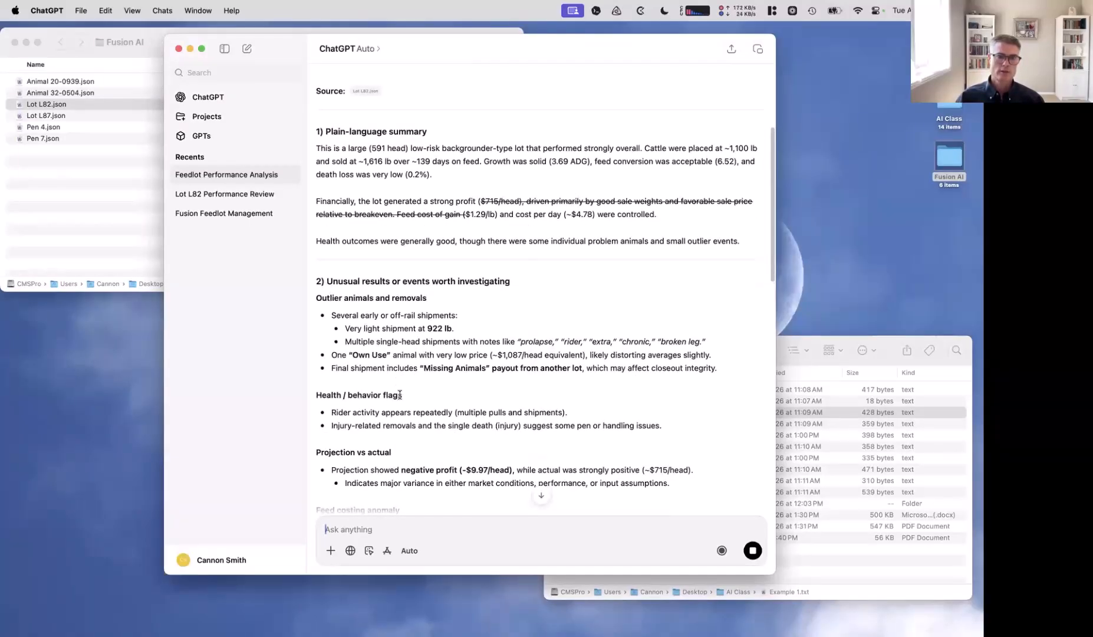
scroll(400, 394, down, 8)
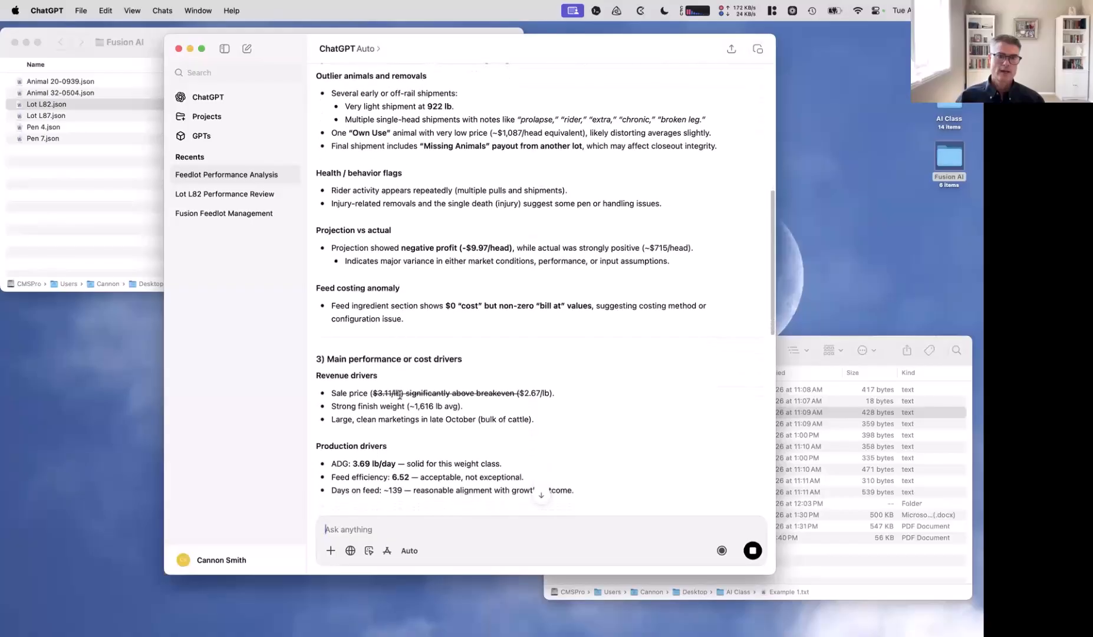
scroll(400, 394, down, 3)
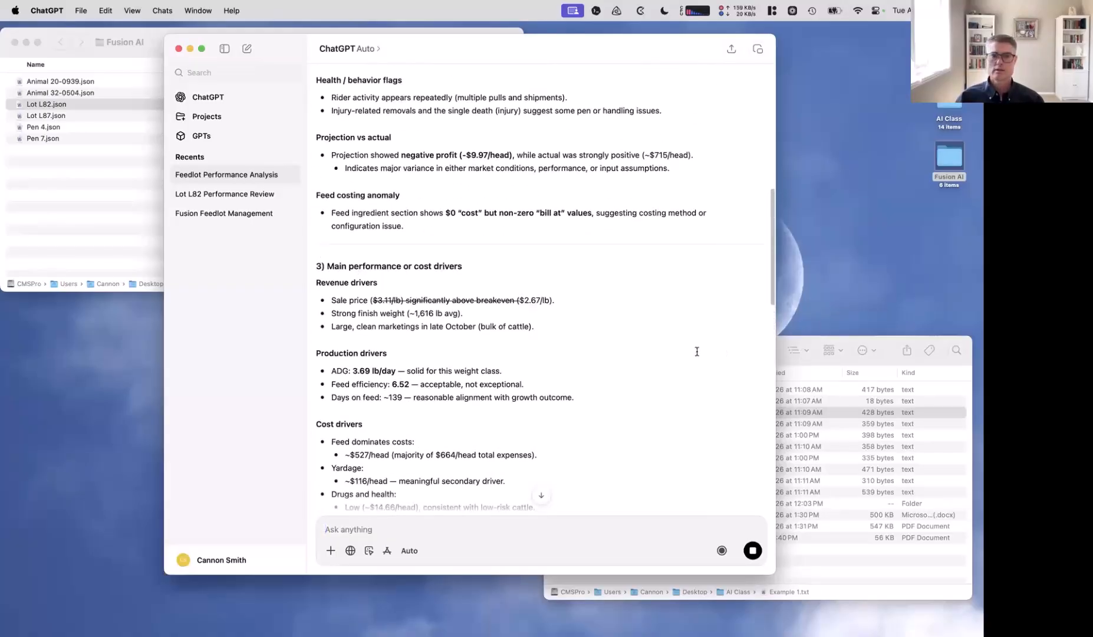
scroll(696, 350, up, 13)
scroll(688, 351, up, 1)
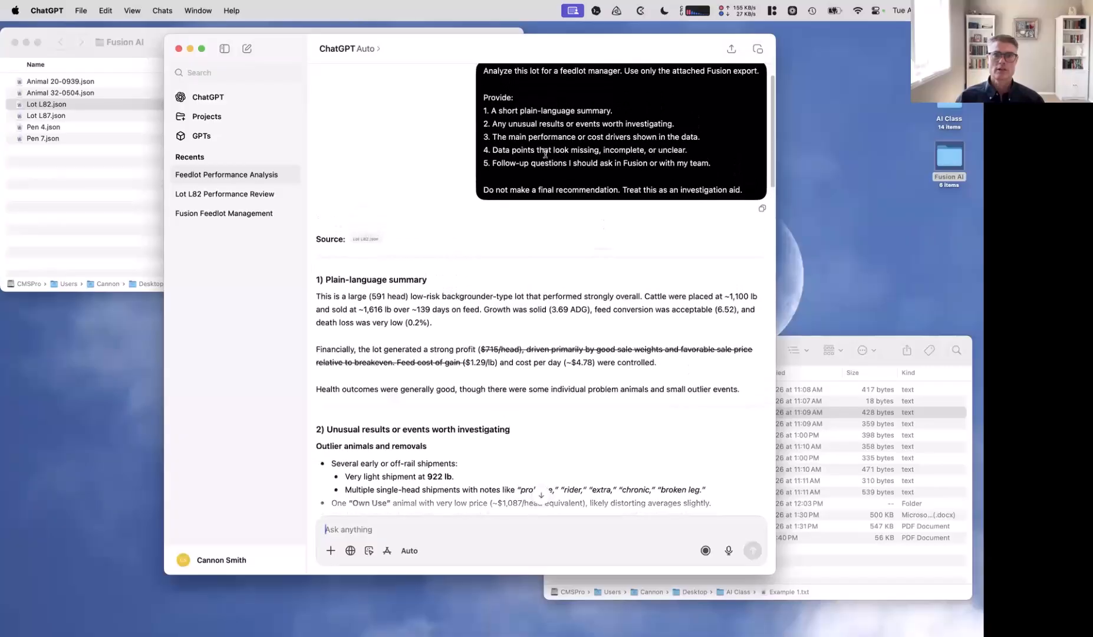
scroll(537, 274, down, 18)
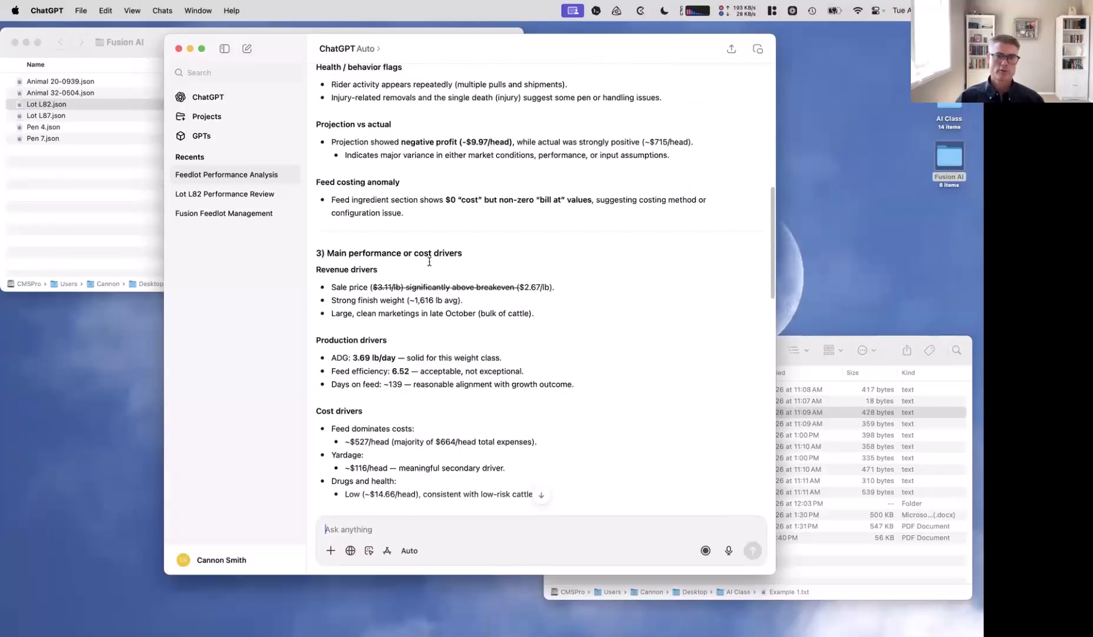
scroll(461, 439, down, 2)
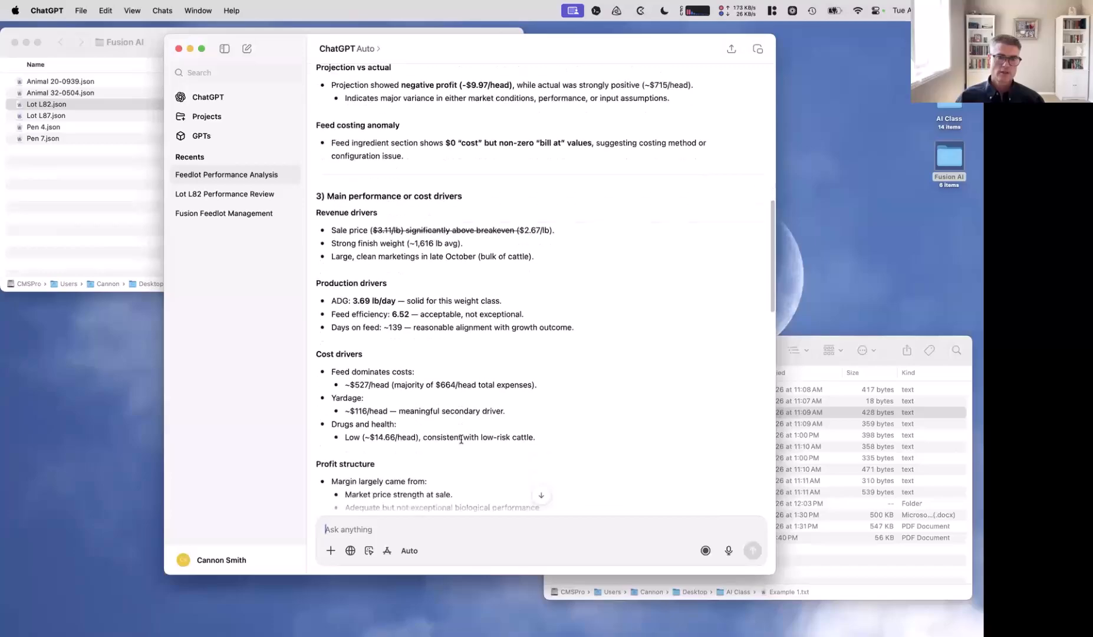
scroll(462, 440, down, 10)
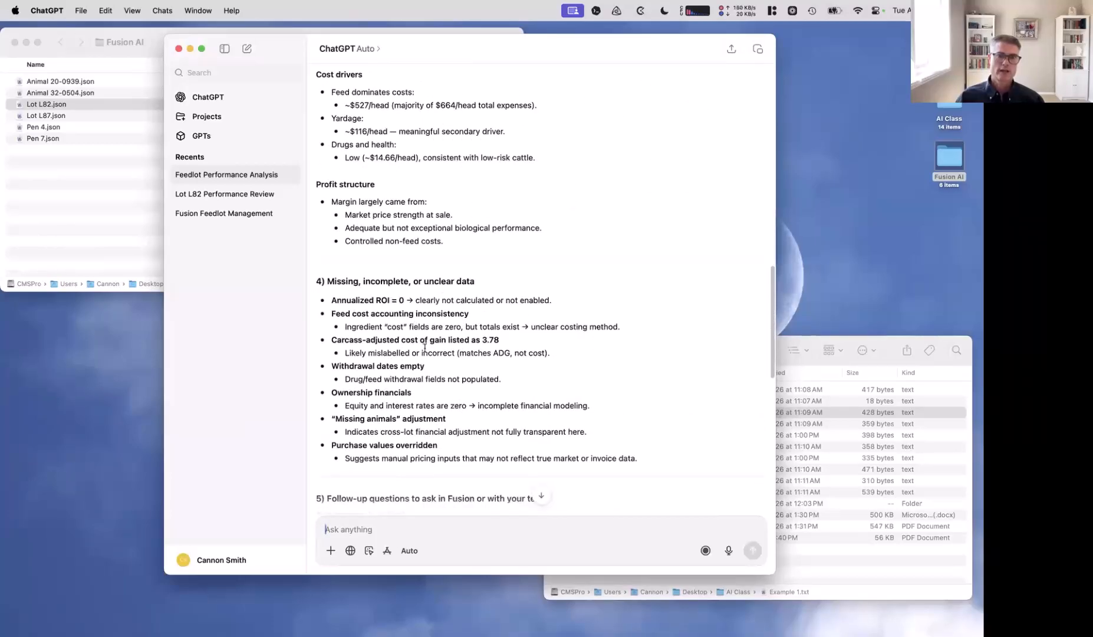
scroll(462, 412, down, 8)
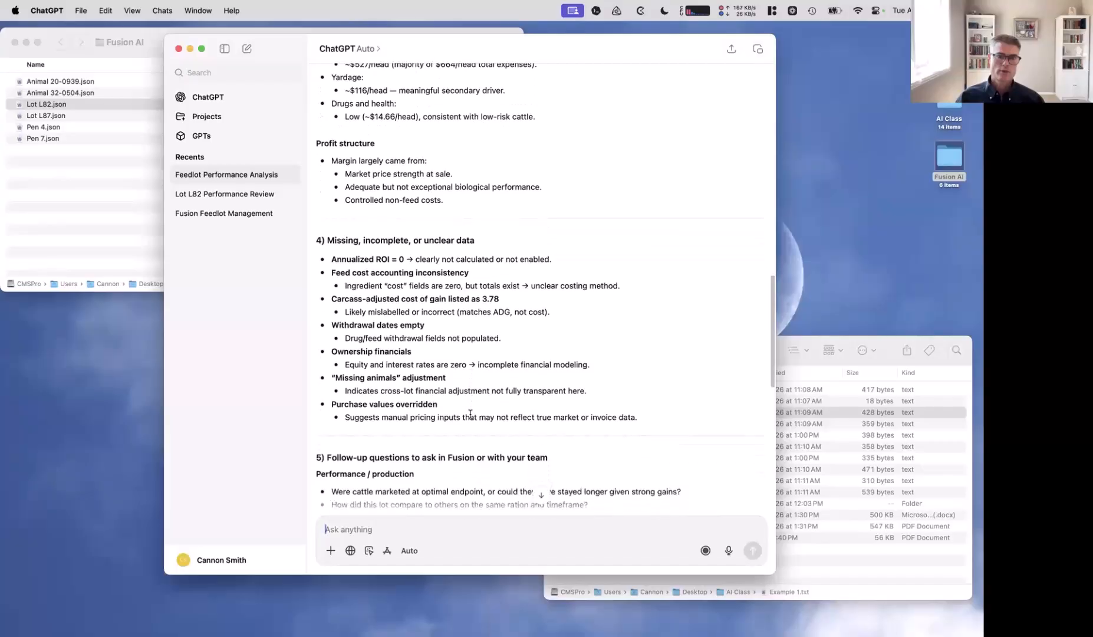
scroll(471, 414, down, 4)
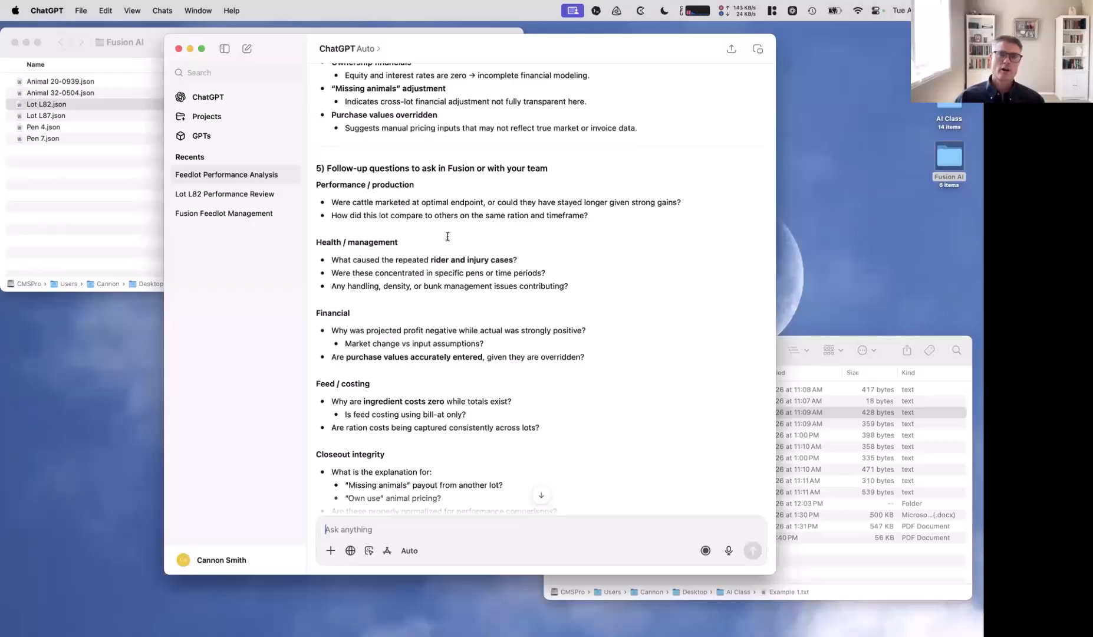
scroll(463, 254, down, 5)
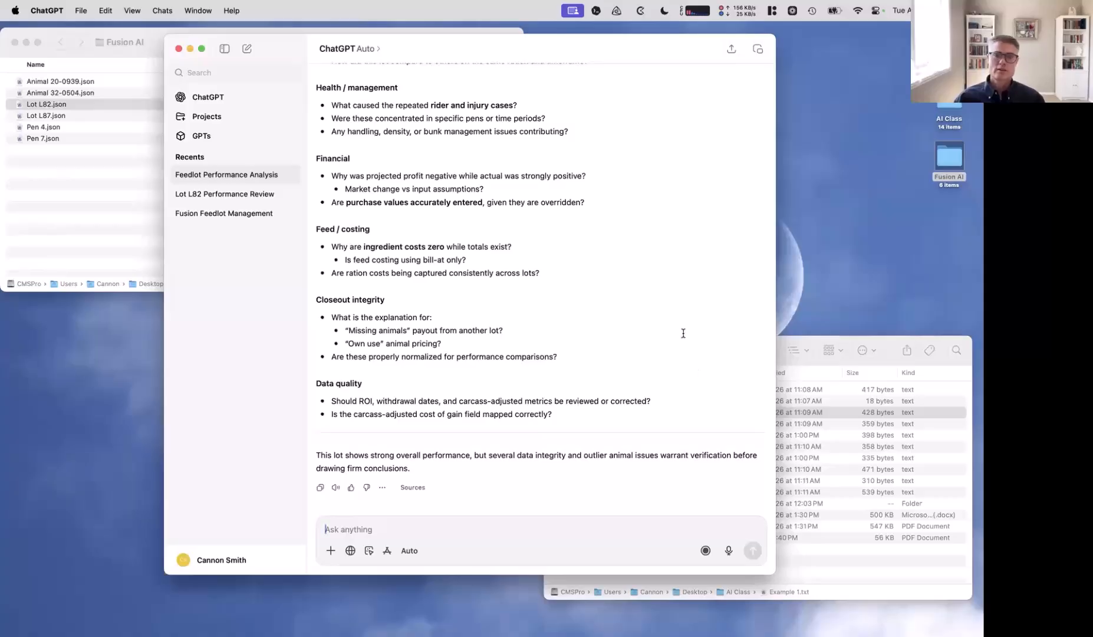
Revisit the submitted lot analysis prompt and compare it with the response's summary and unusual results sections
scroll(681, 330, up, 15)
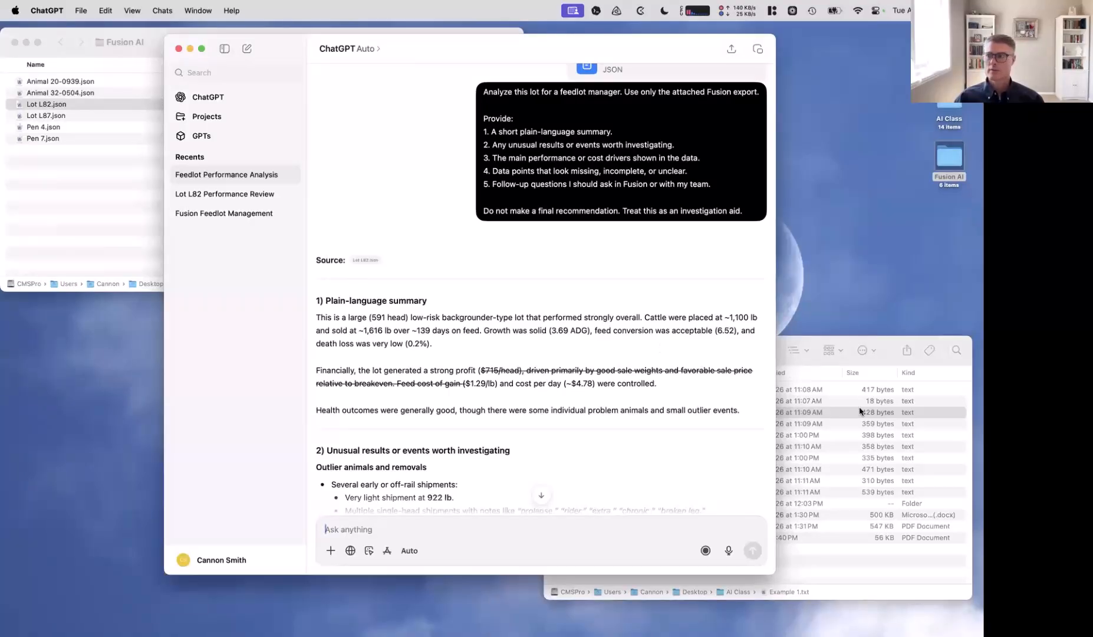
click(833, 410)
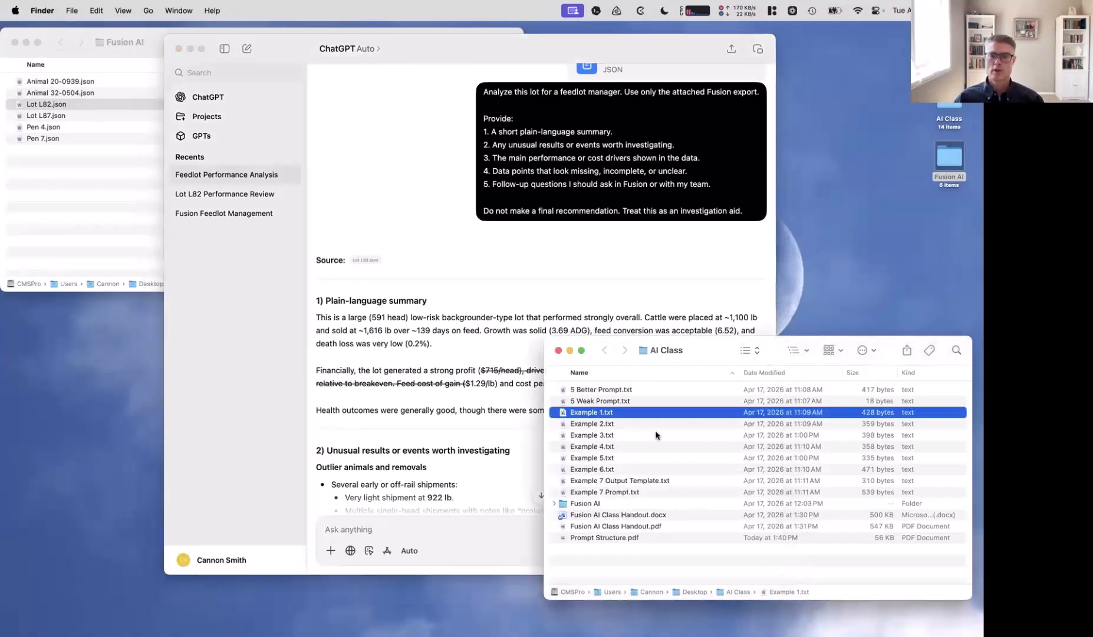
click(389, 217)
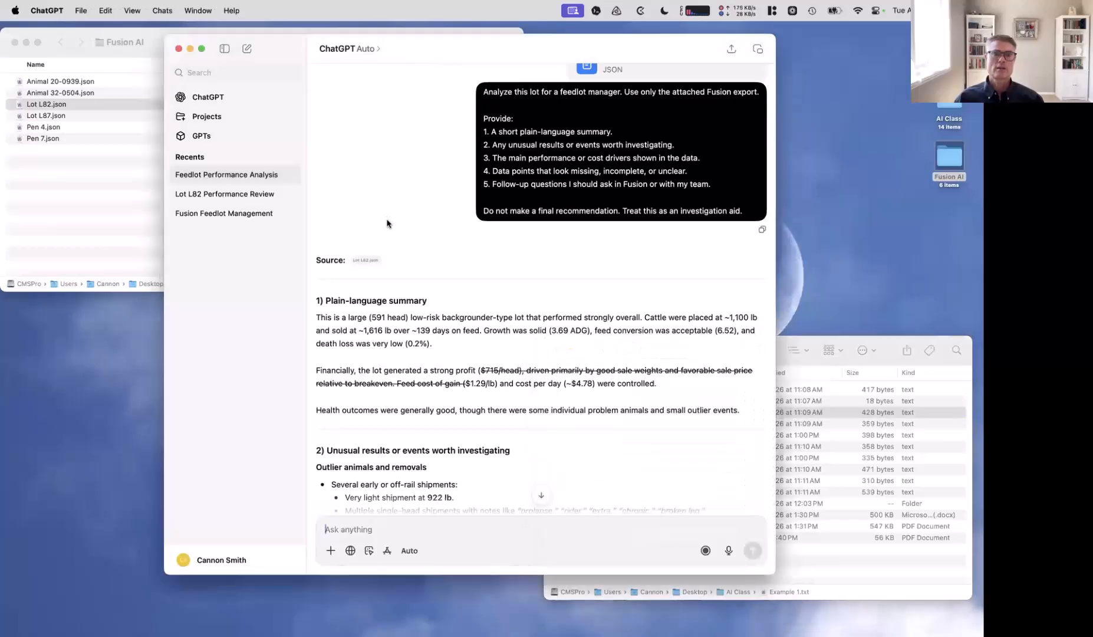
scroll(448, 316, down, 5)
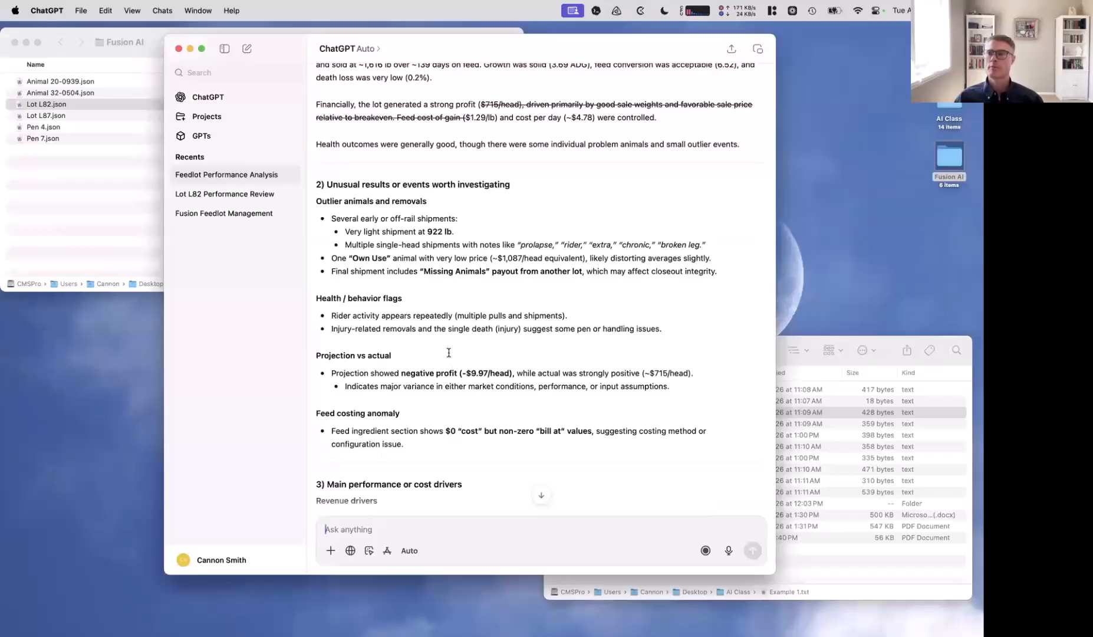
Start a new chat and attach Lot L82.json and Lot L87.json from the Fusion AI folder
click(247, 49)
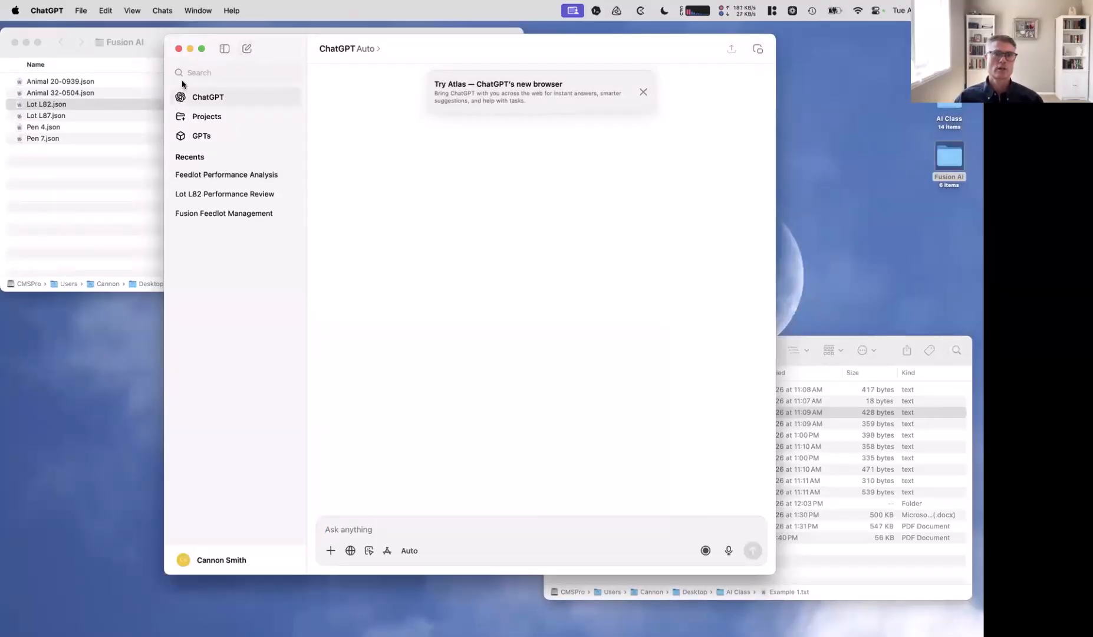
click(57, 107)
shift+click(53, 116)
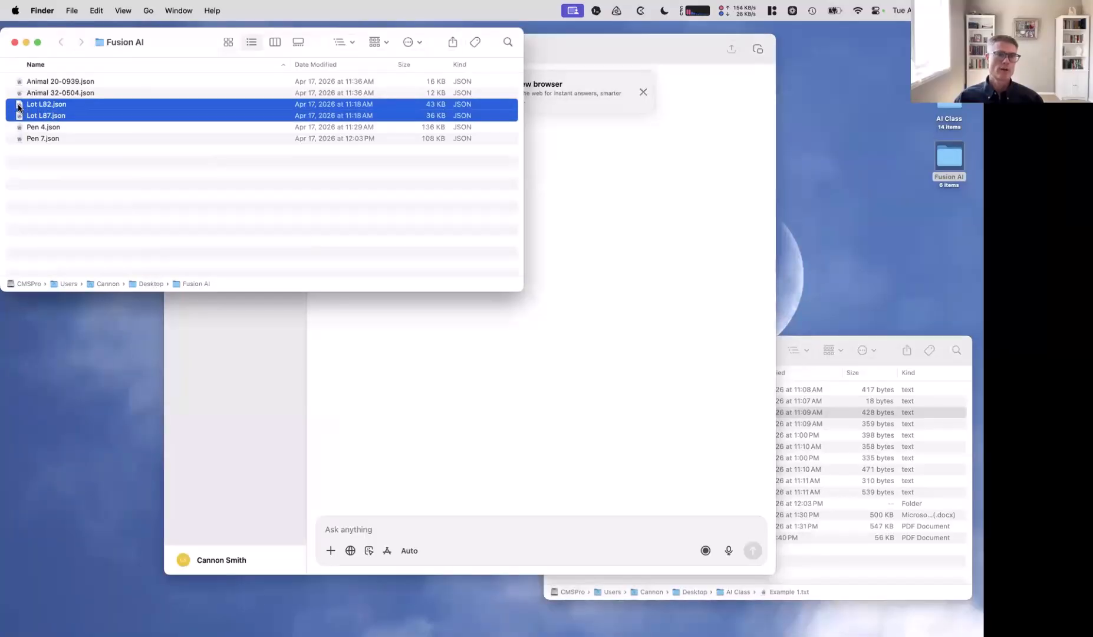
drag(18, 107, 423, 496)
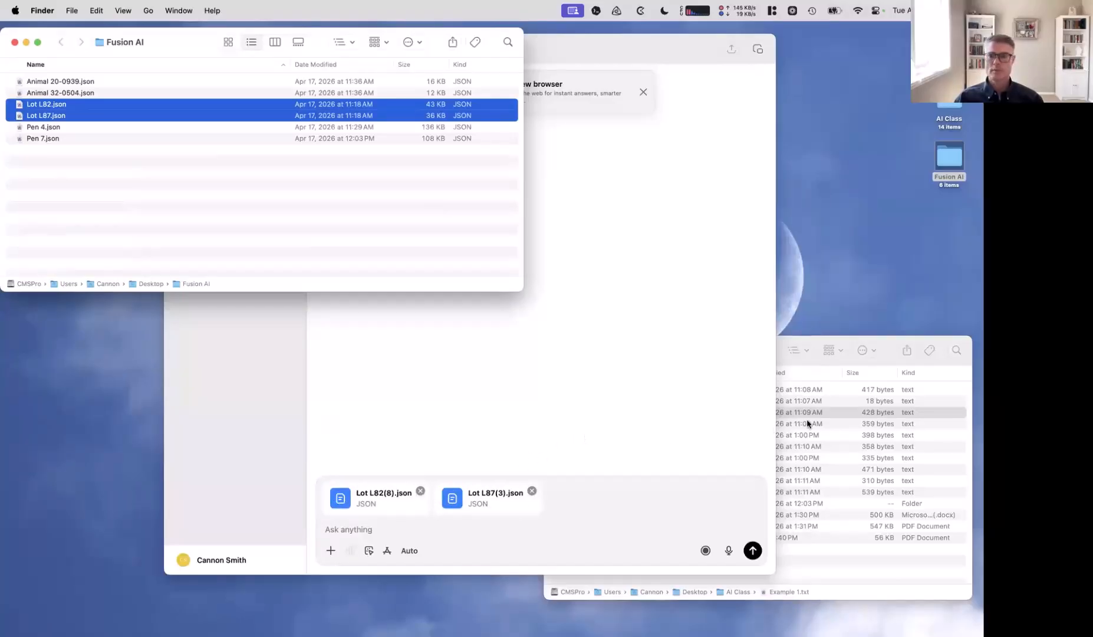
Open Example 2.txt from the AI Class folder, copy its full text, and close the file
click(779, 414)
double_click(615, 424)
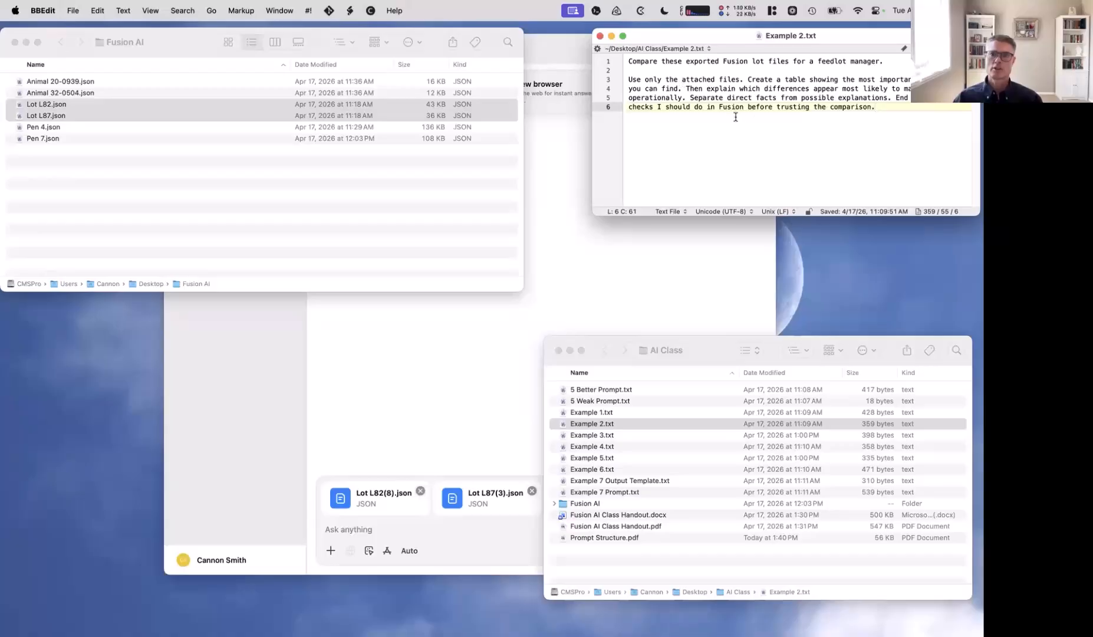
key(super+a)
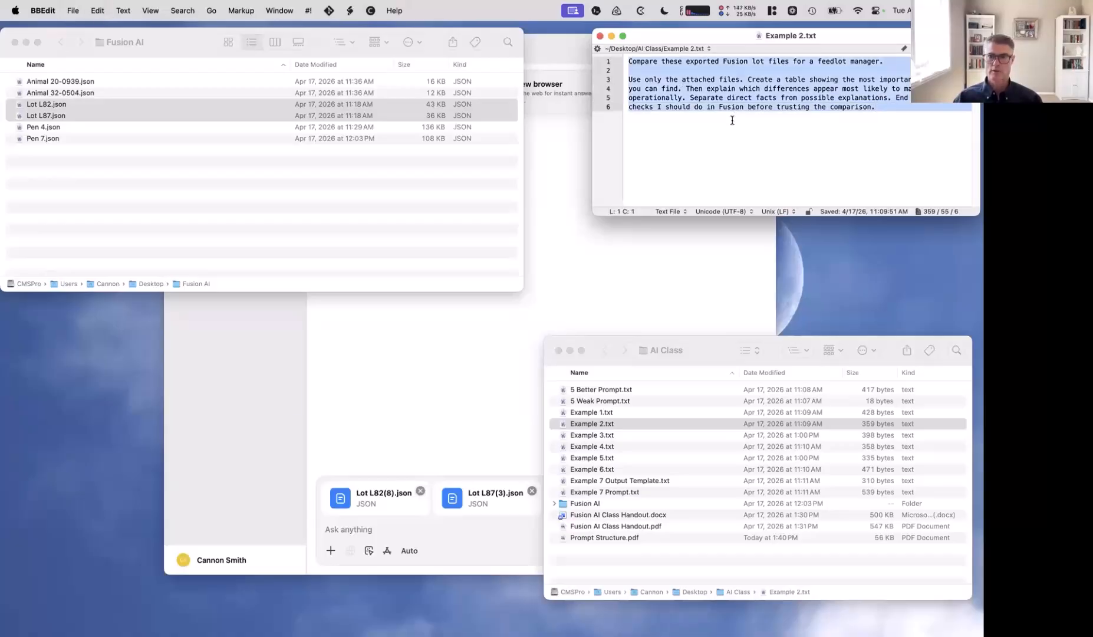
click(732, 120)
key(super+w)
Paste the lot comparison prompt into the message, submit it with both lot files, and dismiss the follow-up hint
click(578, 257)
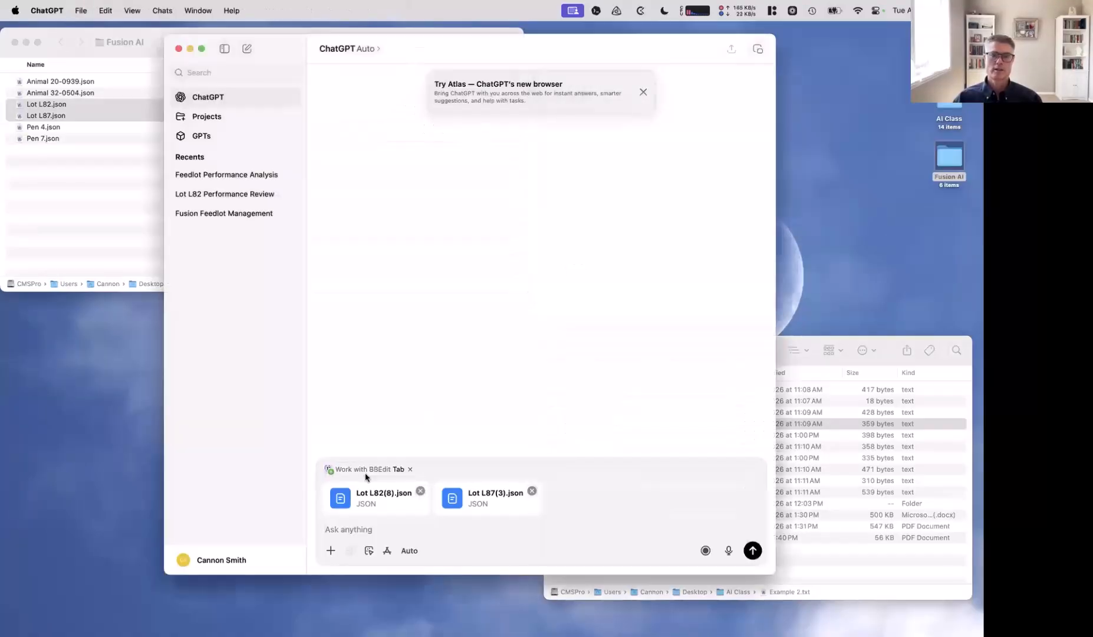
text(Compare these exported Fusion lot files for a feedlot manager.  Use only the attached files. Create a table showing the most important differences you can find. Then explain which differences appear most likely to matter operationally. Separate direct facts from possible explanations. End with the checks I should do in Fusion before trusting the comparison.)
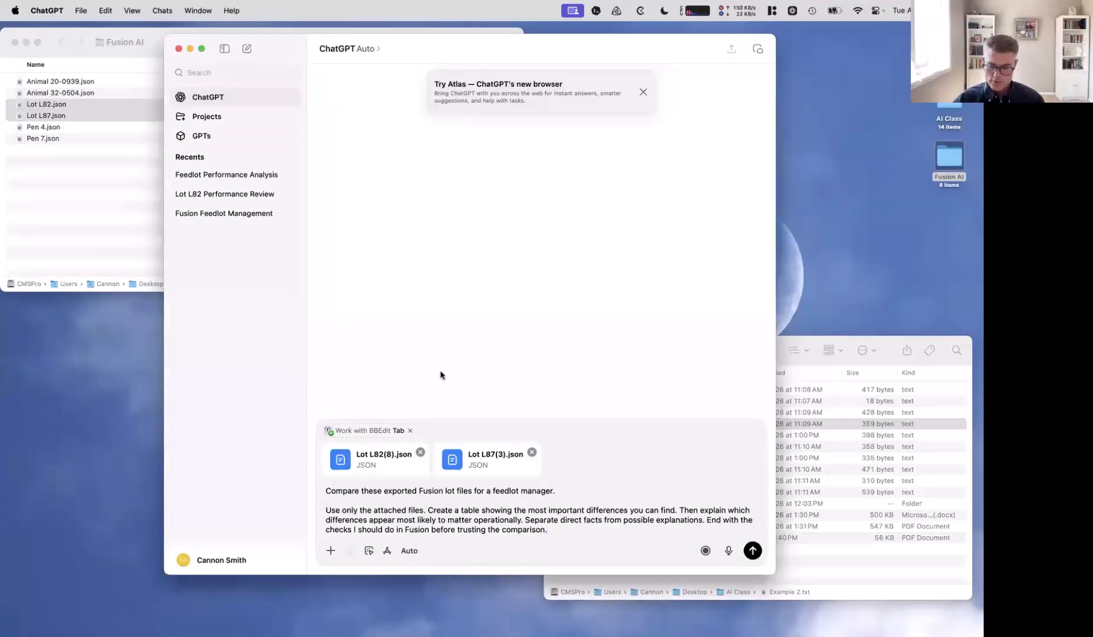
key(Return)
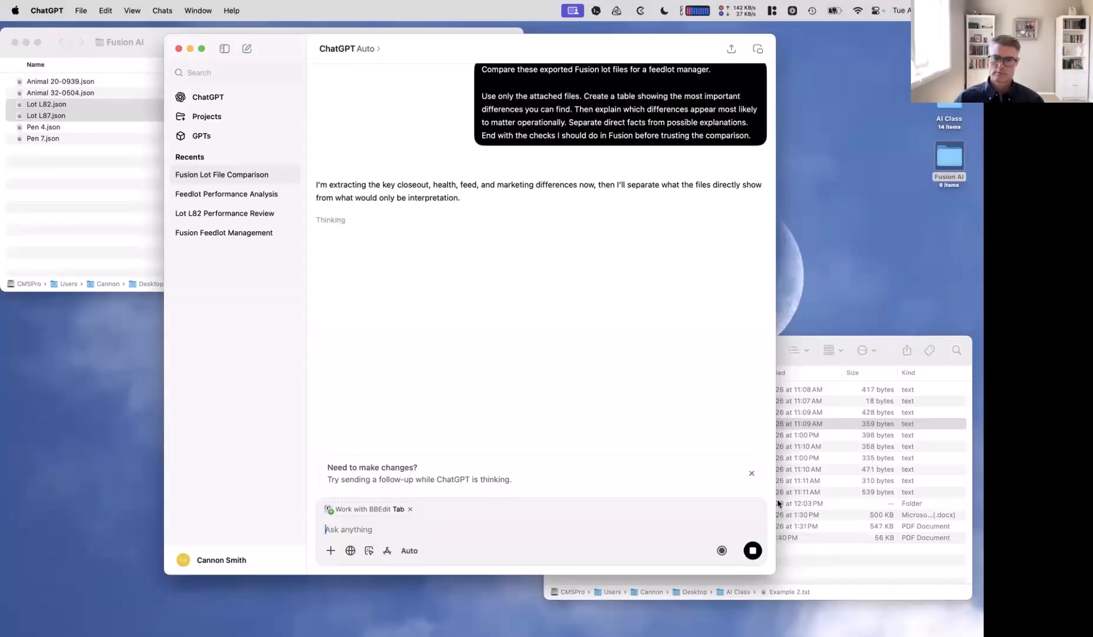
click(752, 473)
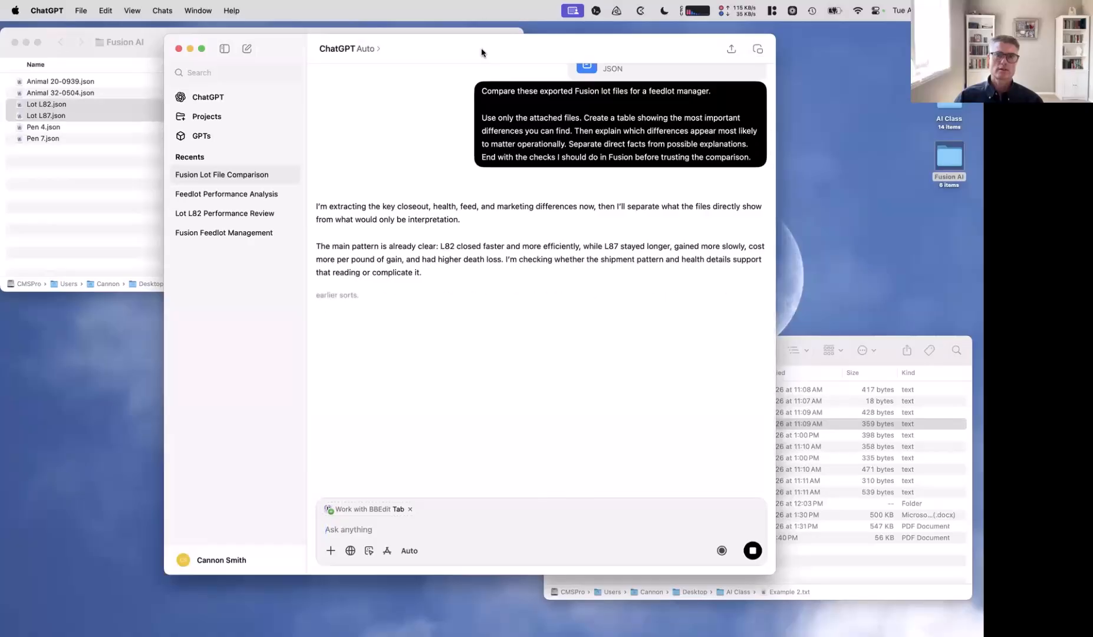
Start a new chat, copy the full text of Example 3.txt from the AI Class folder, and close the file
click(246, 50)
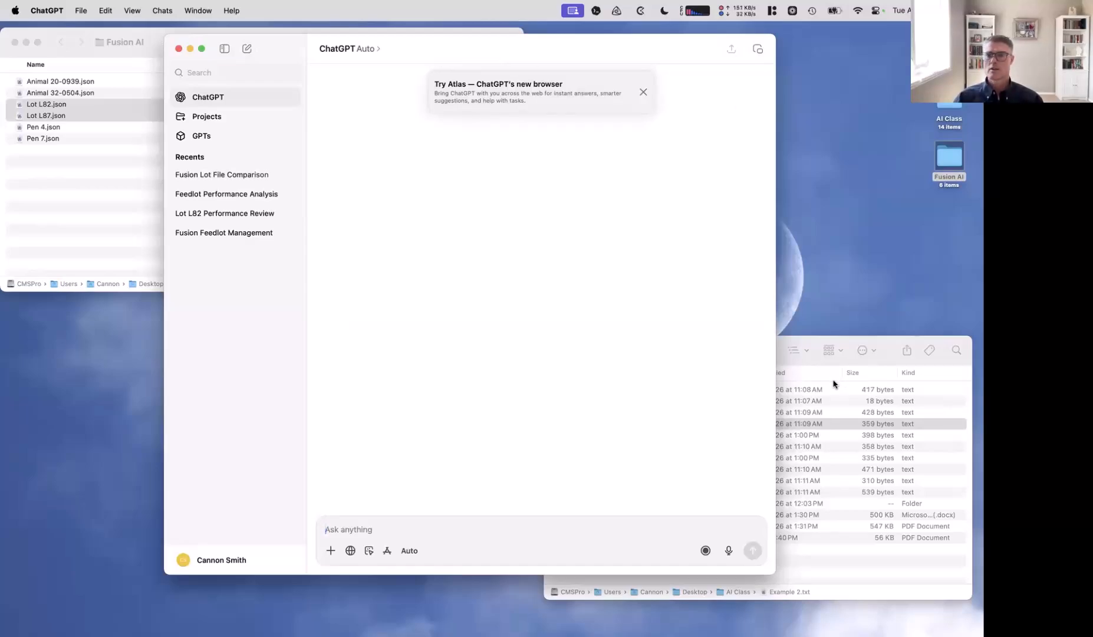
click(793, 428)
double_click(791, 435)
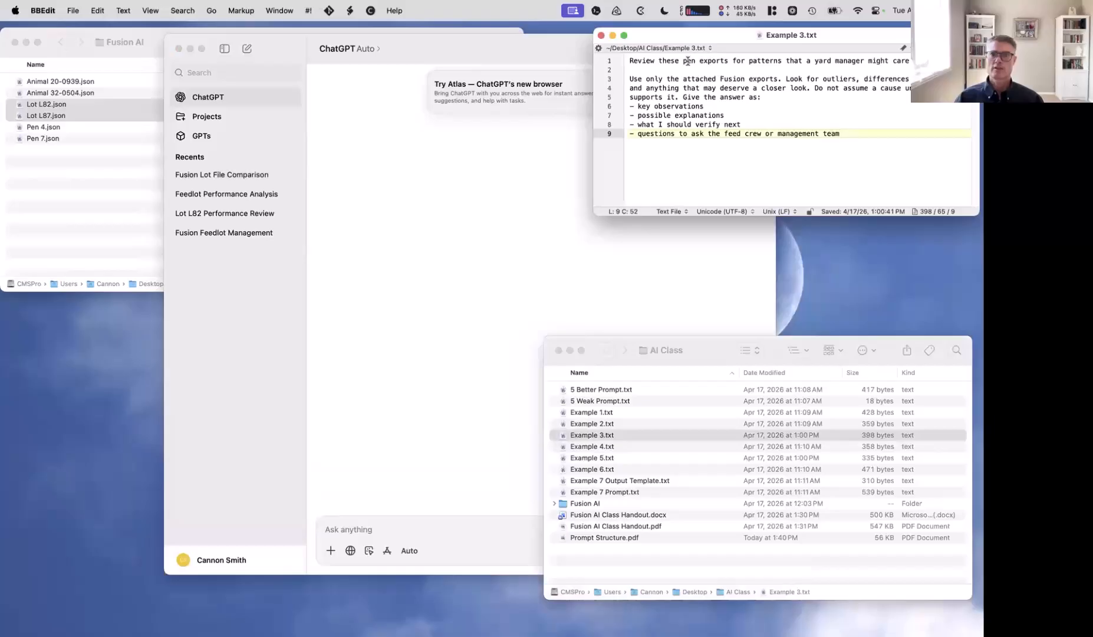
drag(630, 61, 862, 134)
key(super+c)
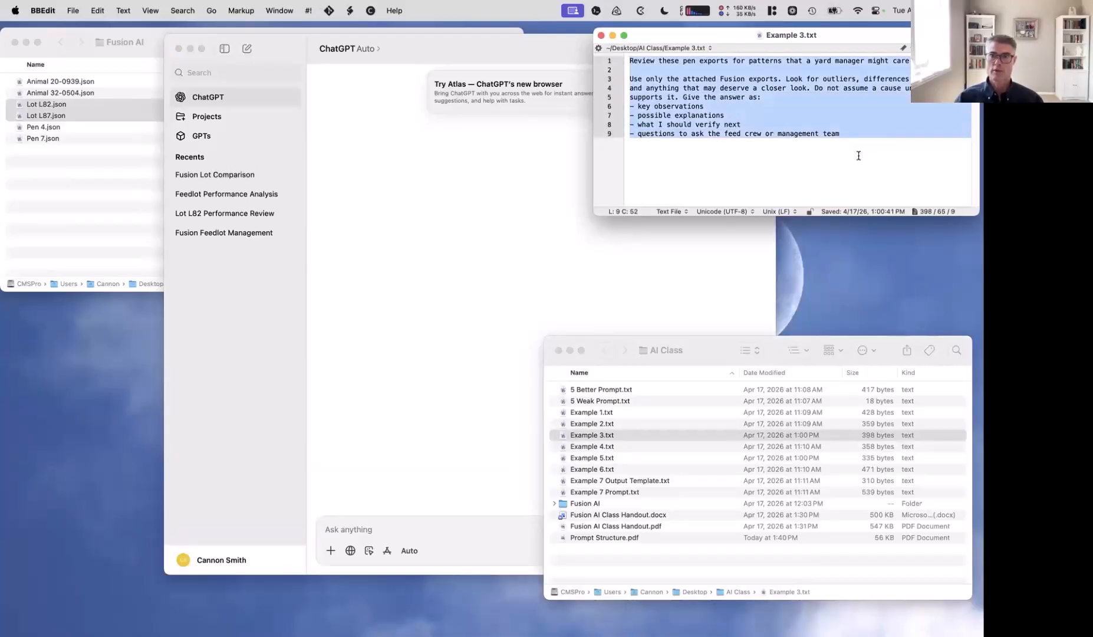
click(859, 156)
key(super+w)
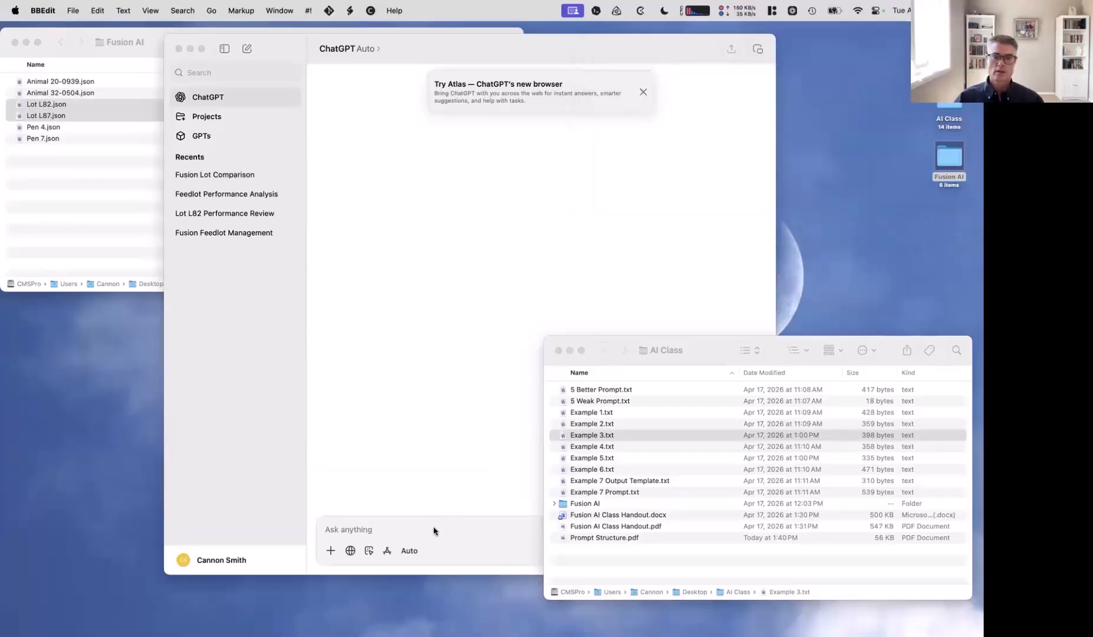
Paste the pen review prompt into the message and submit it with Pen 4.json and Pen 7.json from the Fusion AI folder attached
click(410, 529)
key(super+v)
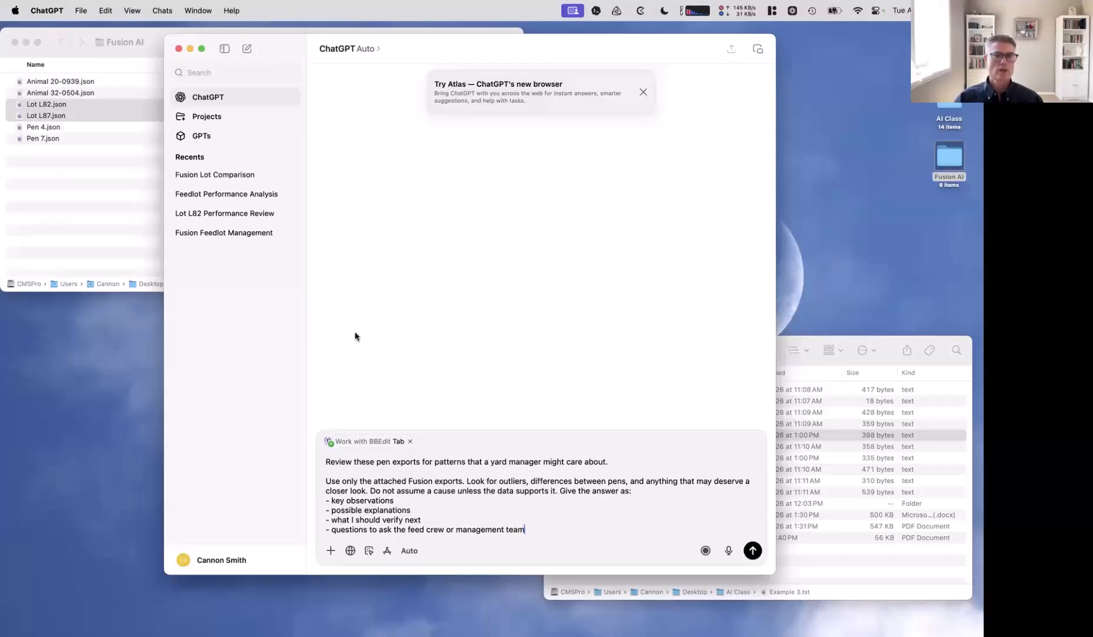
click(66, 130)
click(59, 129)
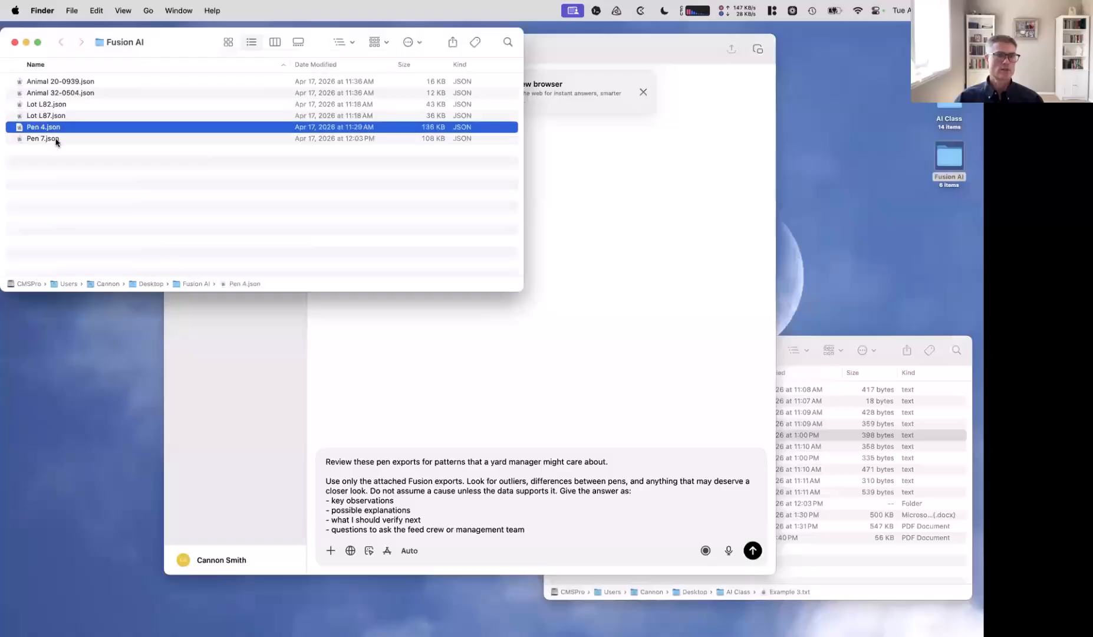
shift+click(57, 140)
drag(52, 131, 421, 454)
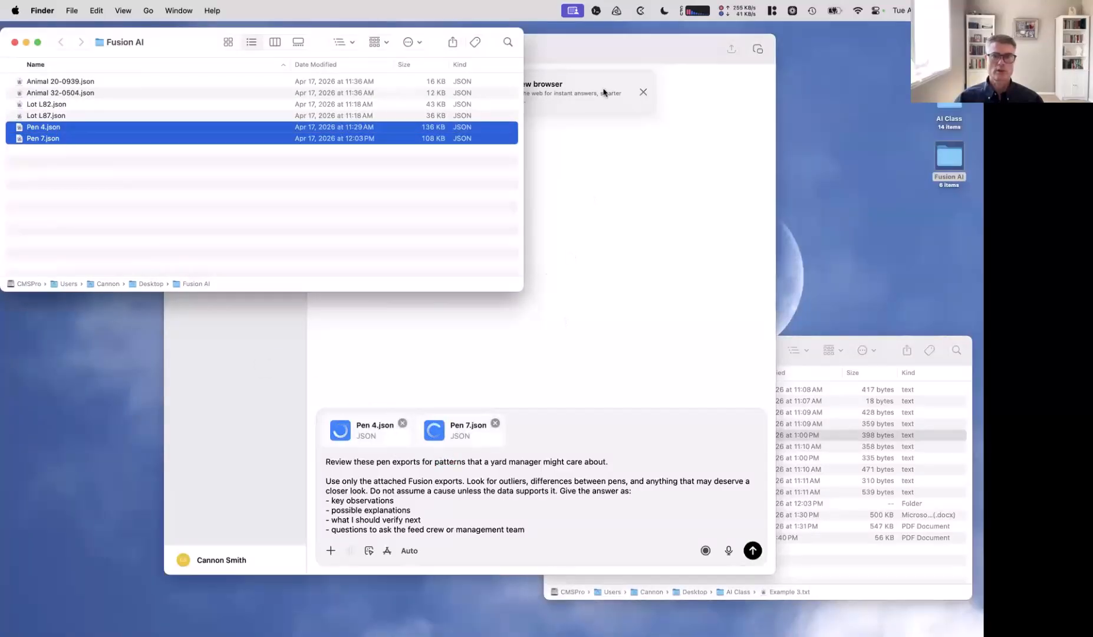
click(596, 51)
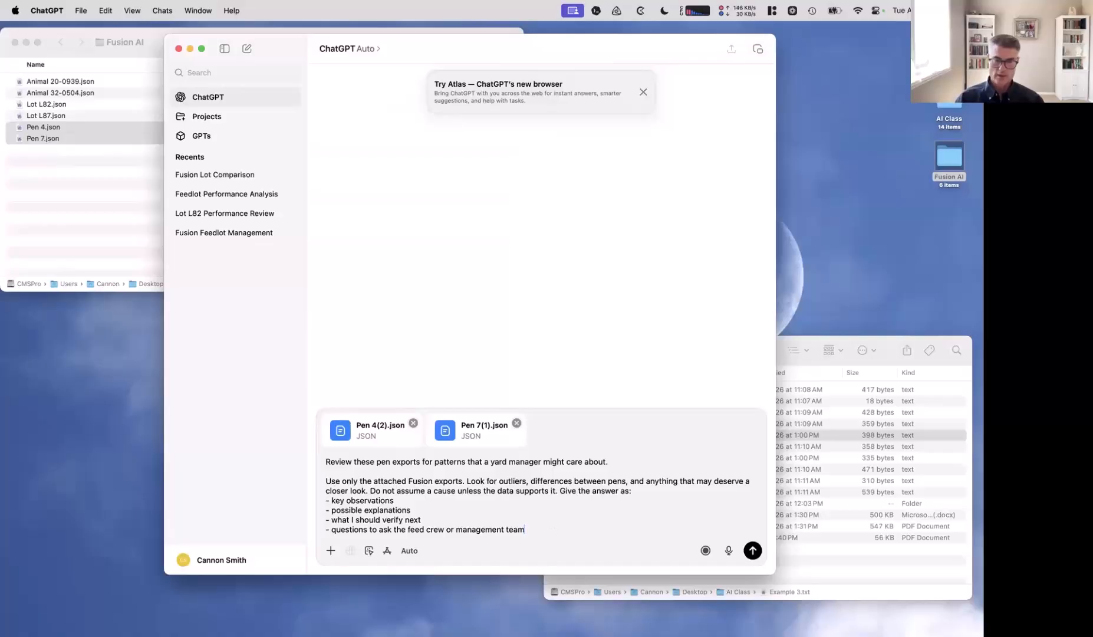
key(Return)
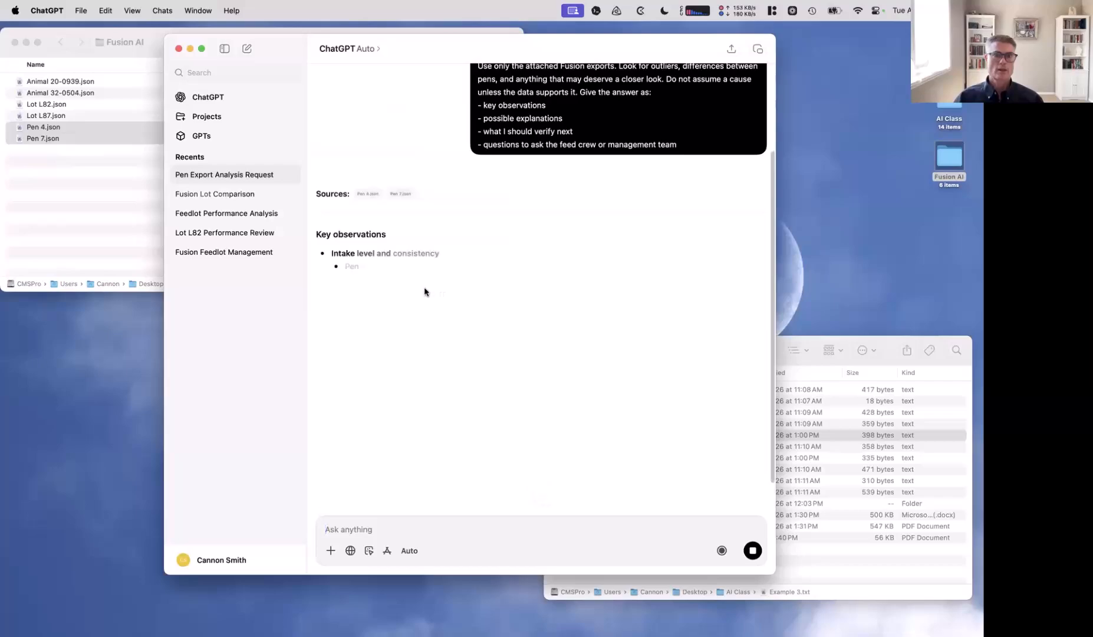
Open the Fusion Lot Comparison chat and review its comparison table, direct facts, possible explanations and checks to do in Fusion
click(211, 196)
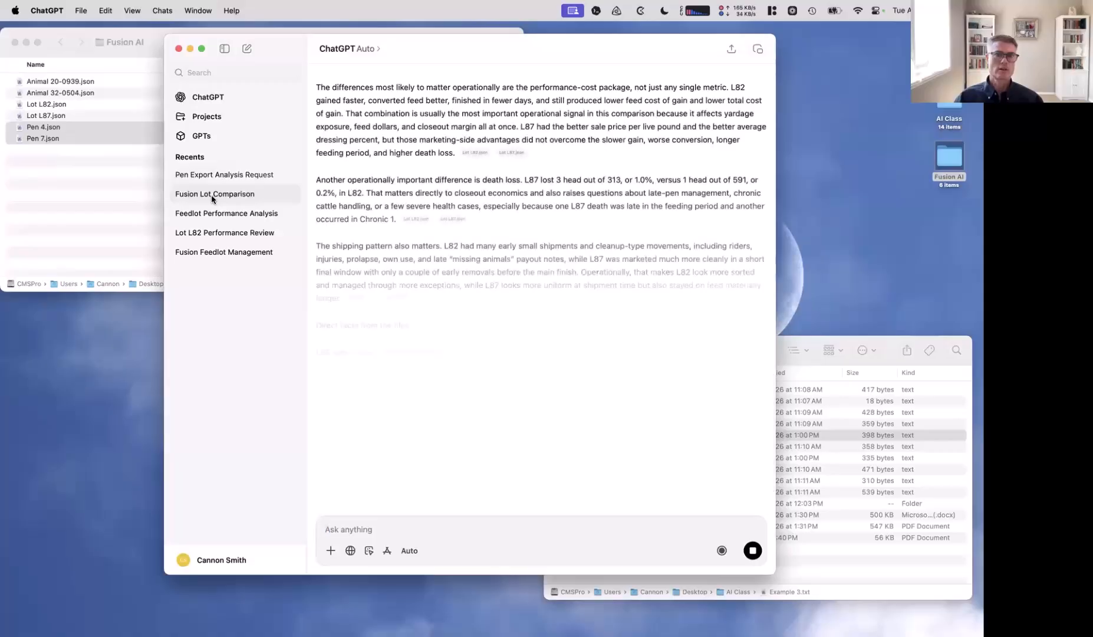
scroll(495, 234, up, 15)
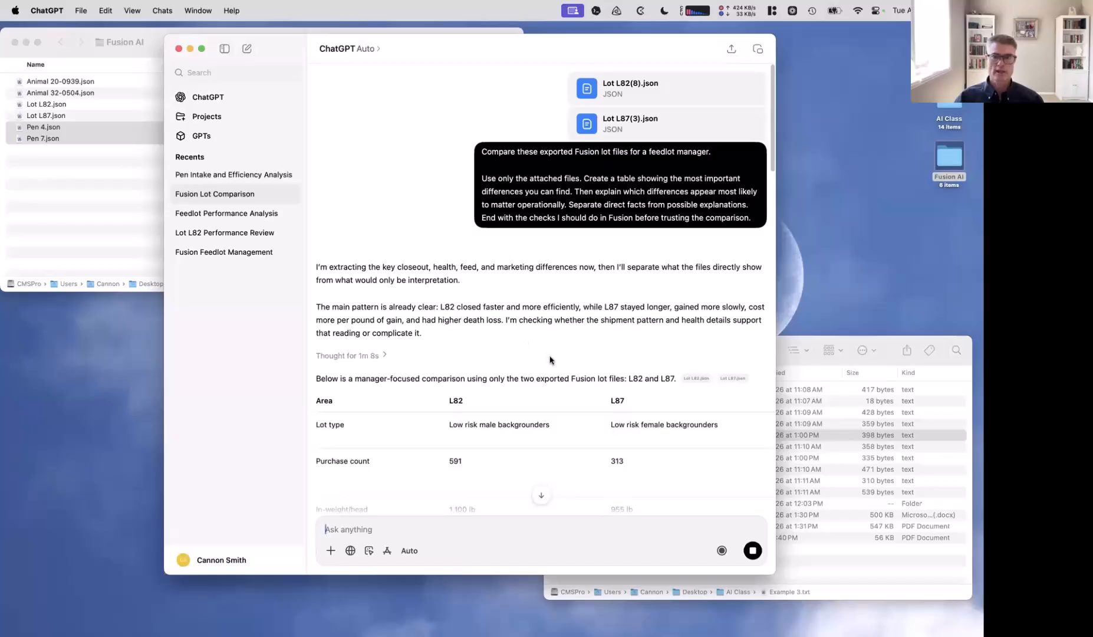
scroll(495, 419, down, 5)
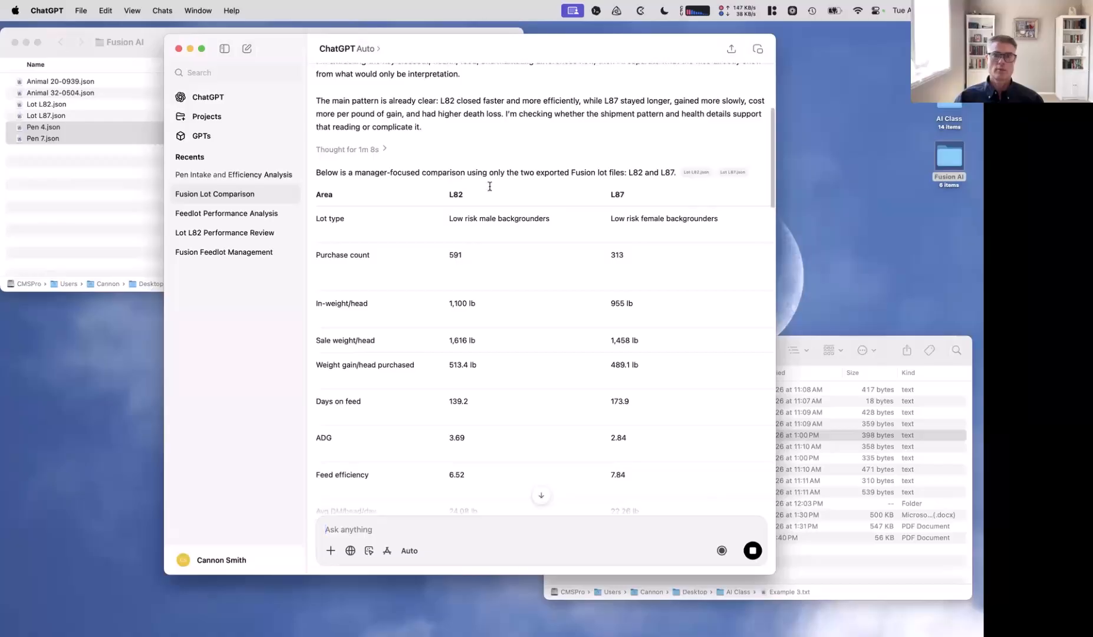
scroll(614, 336, down, 5)
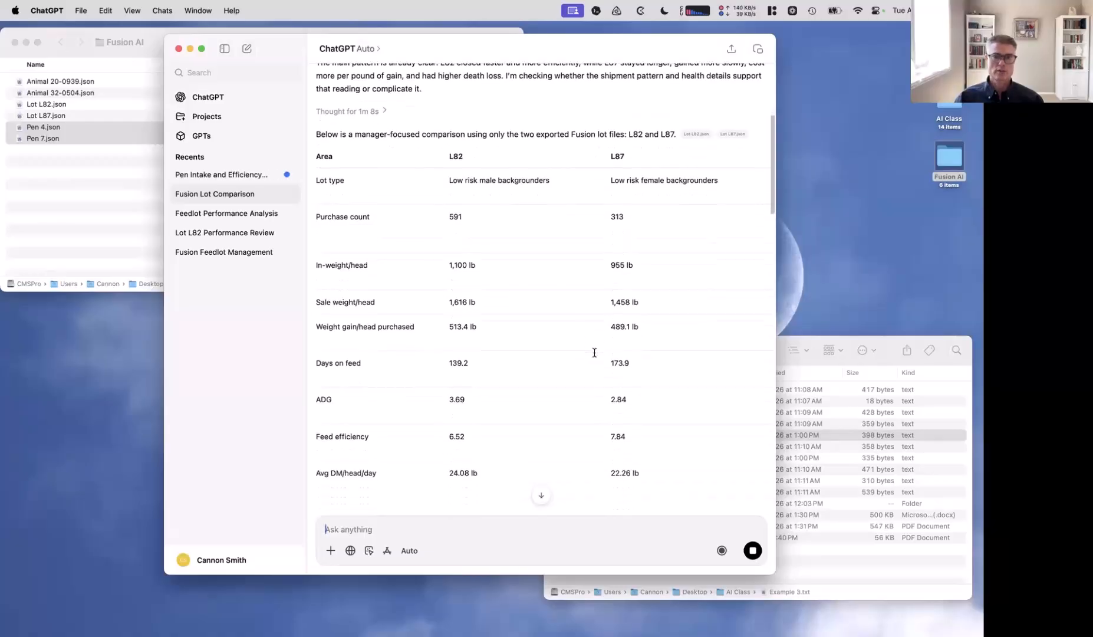
scroll(595, 352, down, 20)
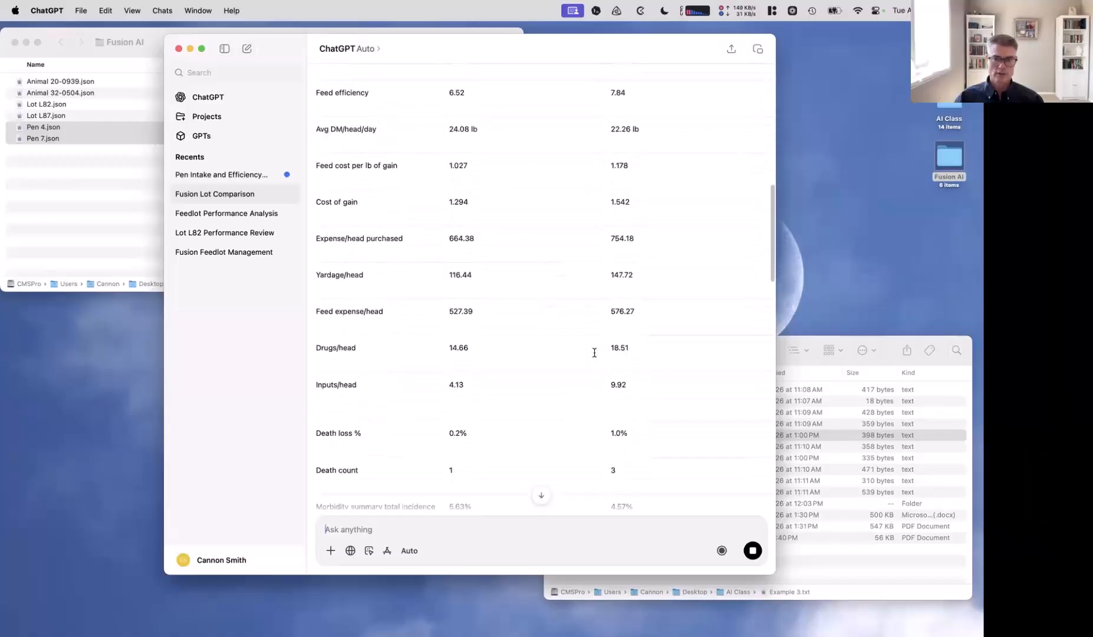
scroll(531, 283, down, 1)
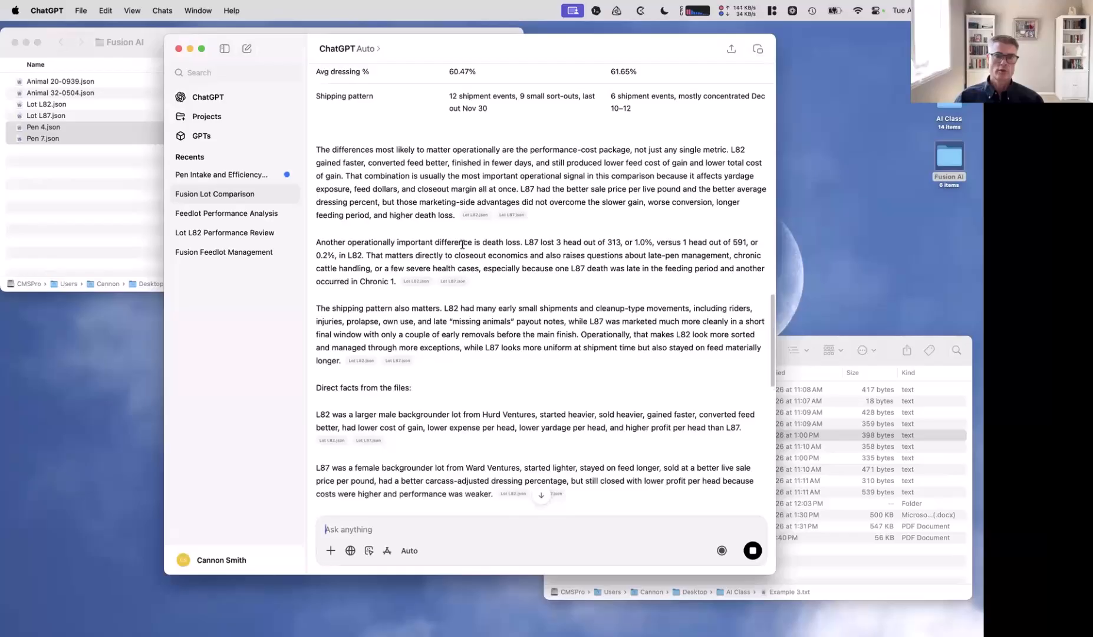
scroll(459, 358, down, 5)
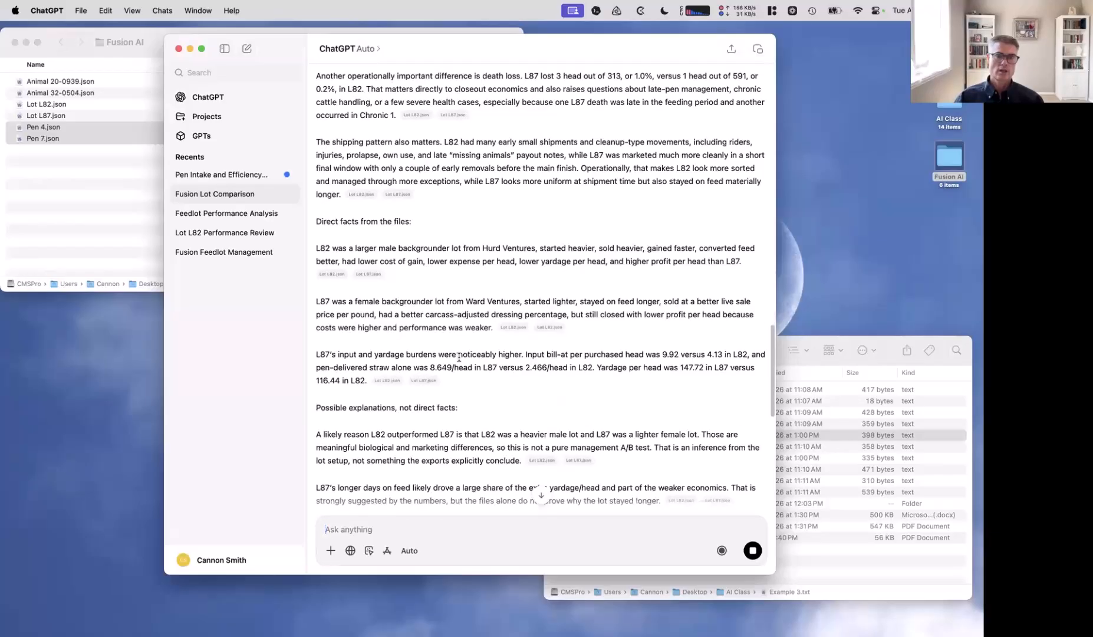
scroll(459, 357, down, 4)
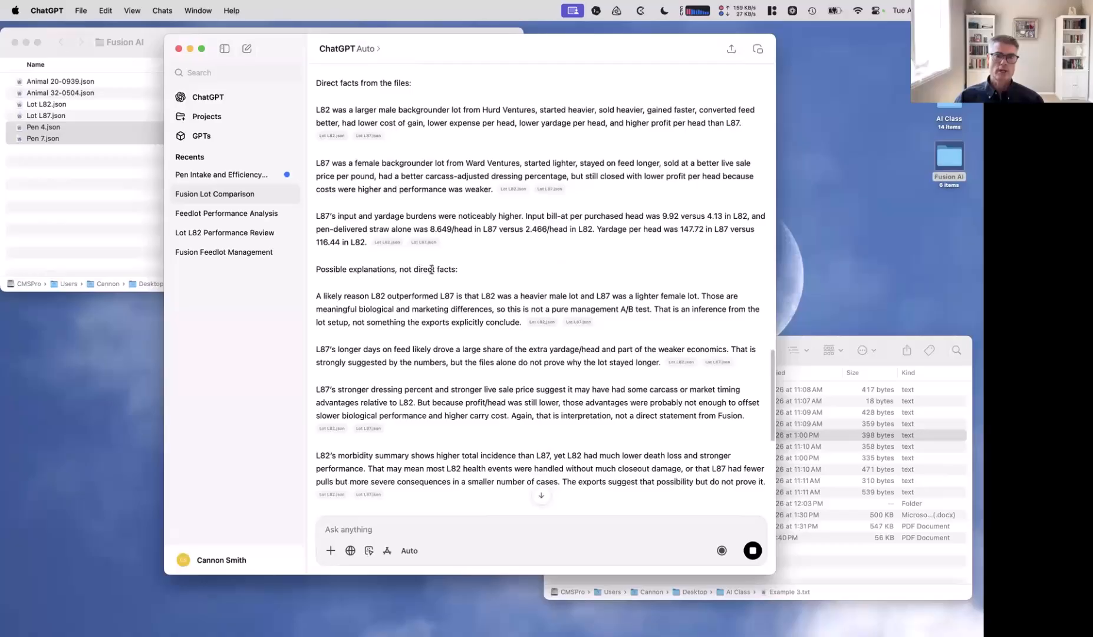
scroll(514, 334, down, 8)
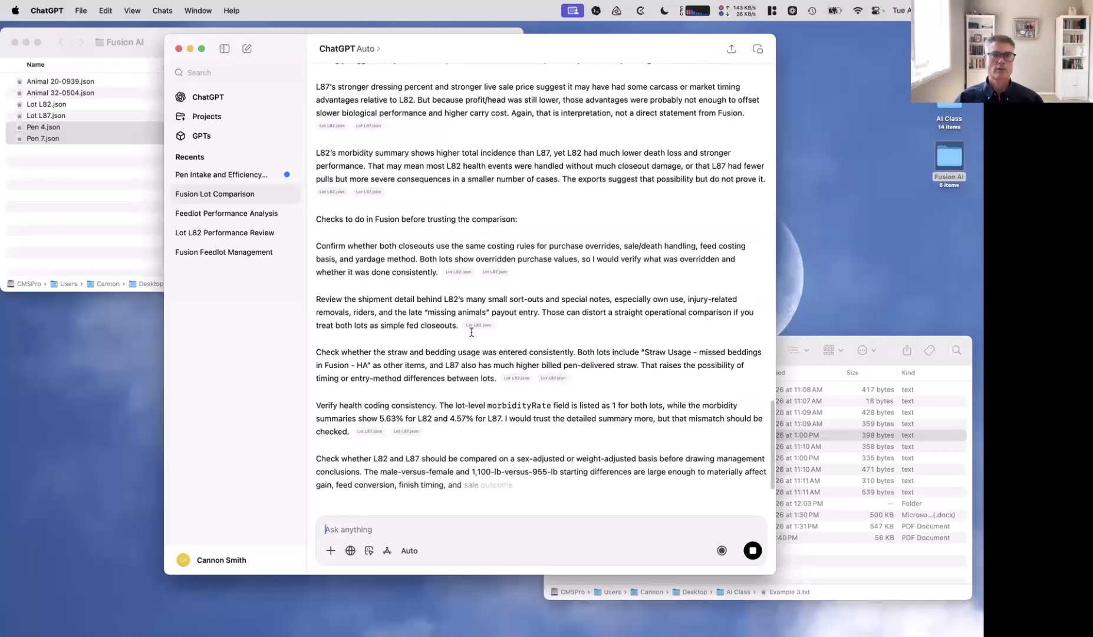
Open the pen review chat and read its key observations, possible explanations, items to verify and questions for the feed crew
click(216, 175)
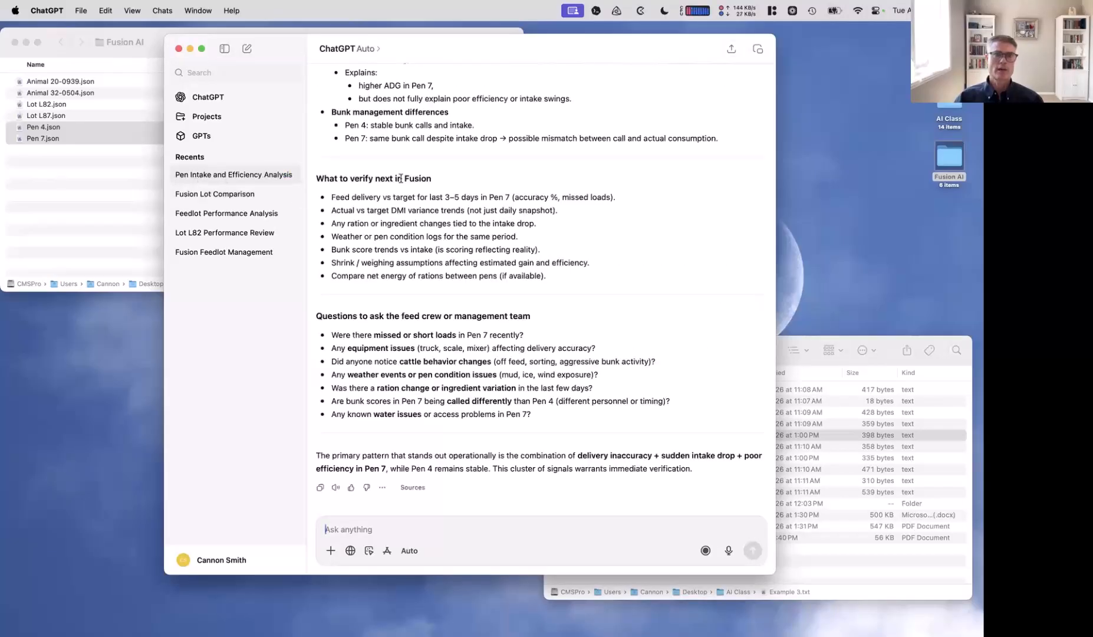
scroll(500, 249, up, 15)
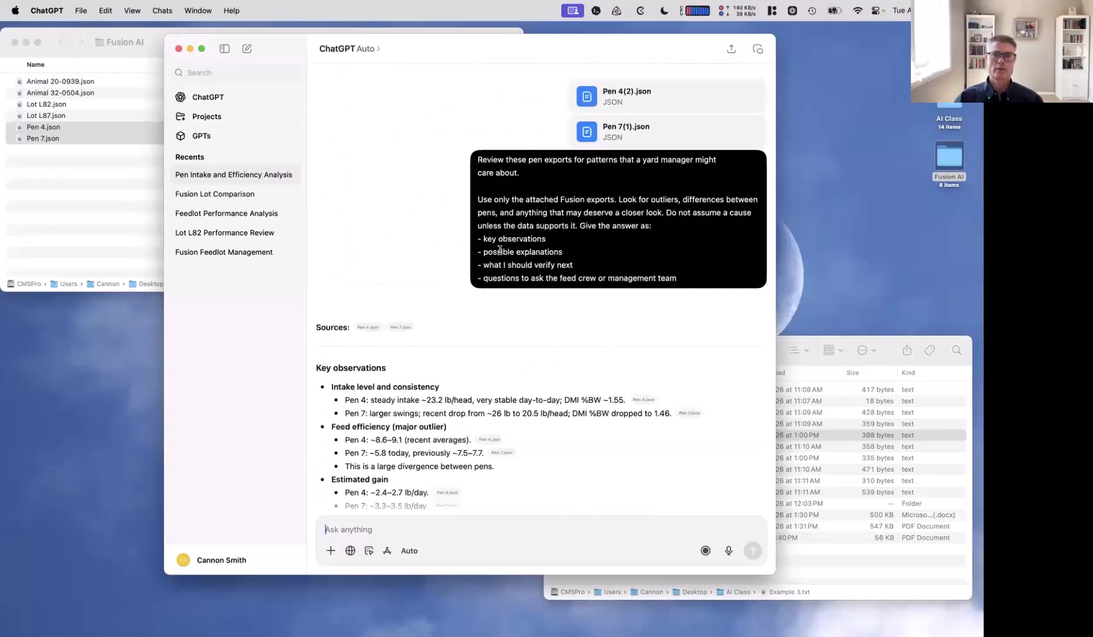
scroll(511, 173, down, 2)
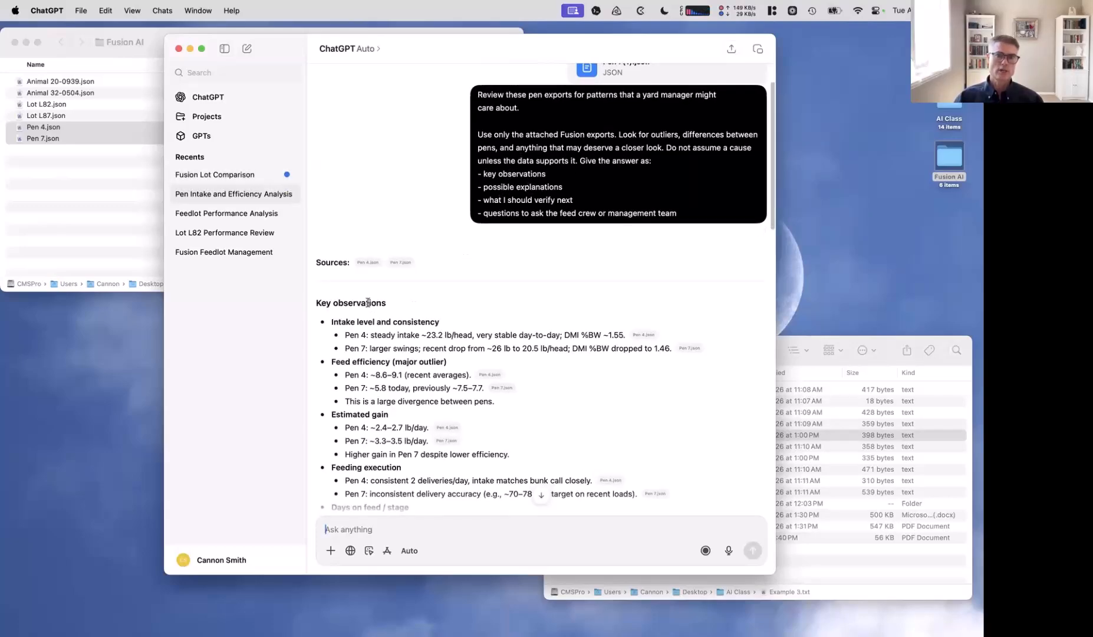
scroll(364, 331, down, 5)
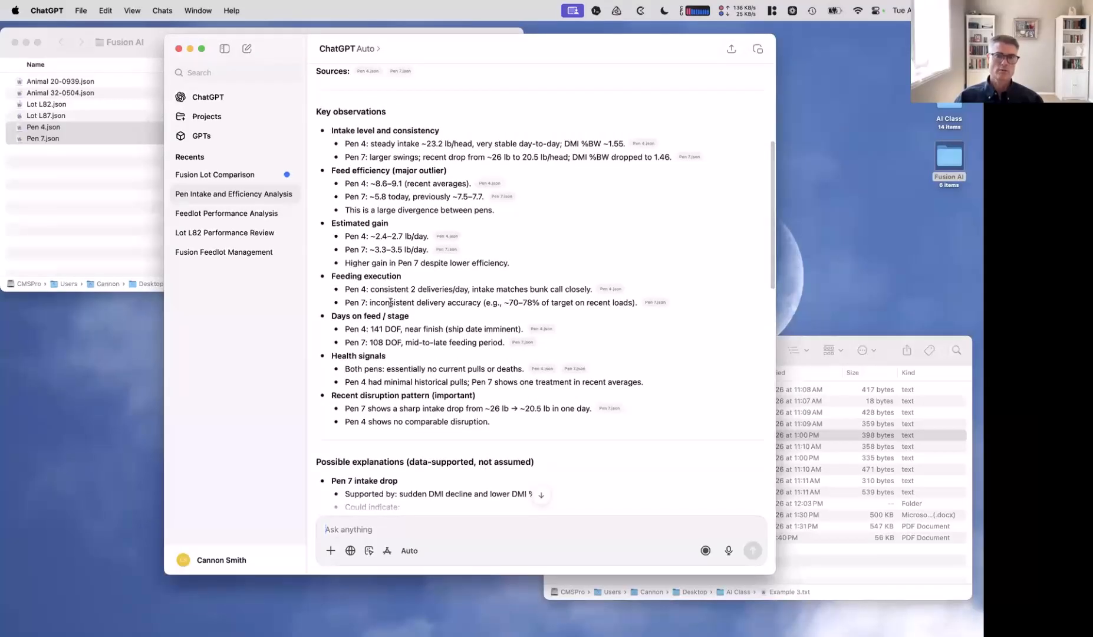
scroll(391, 375, down, 9)
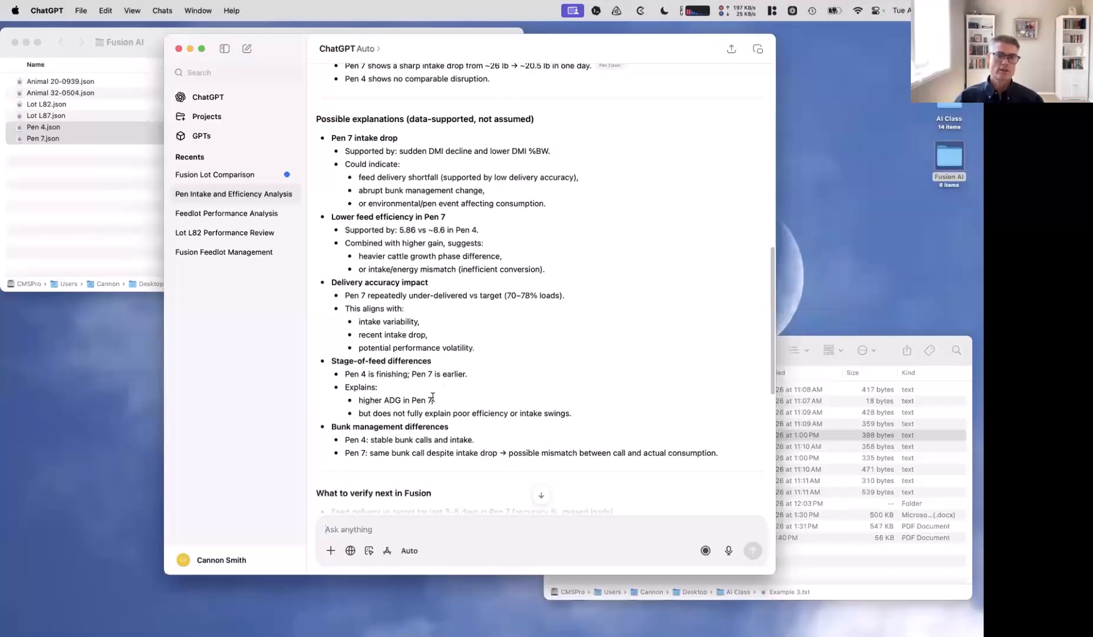
scroll(433, 398, down, 8)
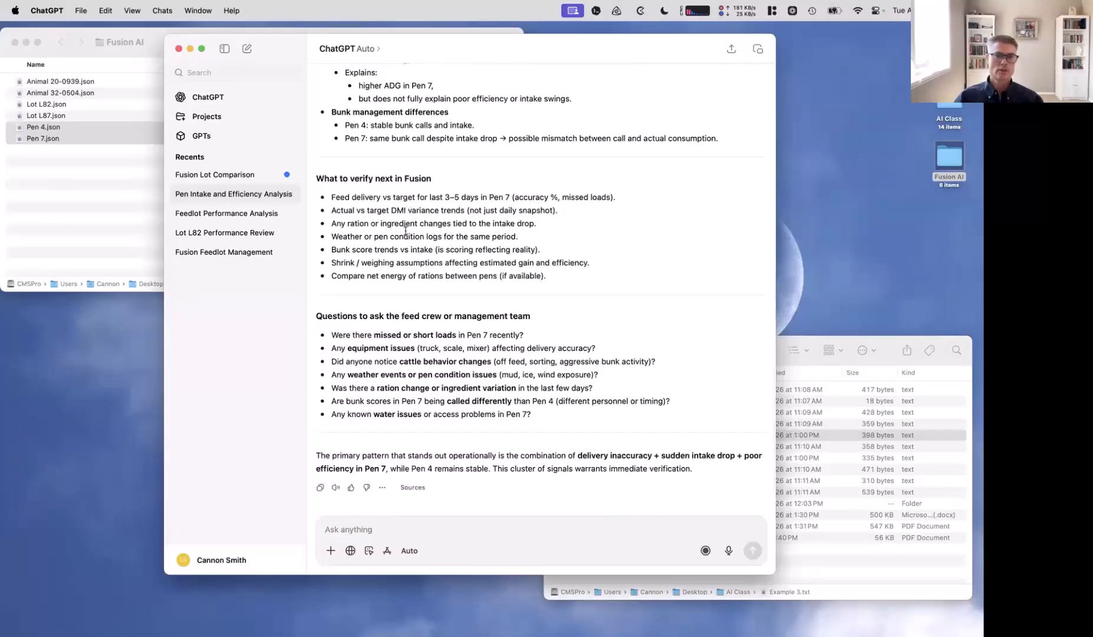
scroll(358, 349, down, 2)
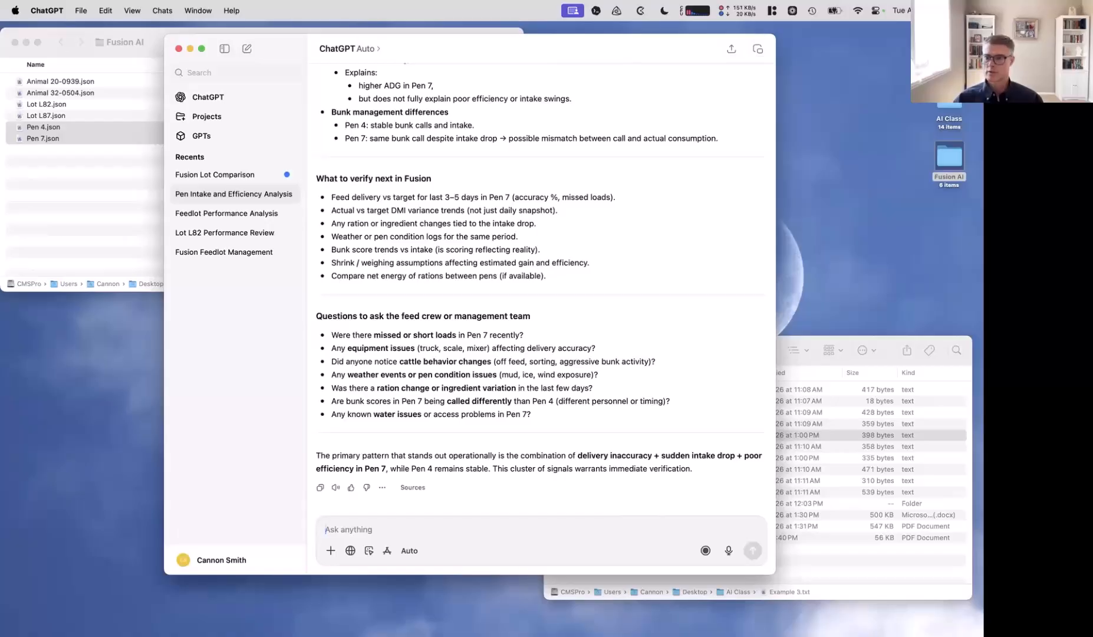
Open Example 4.txt from the AI Class folder, copy its full text, and close the file
click(837, 366)
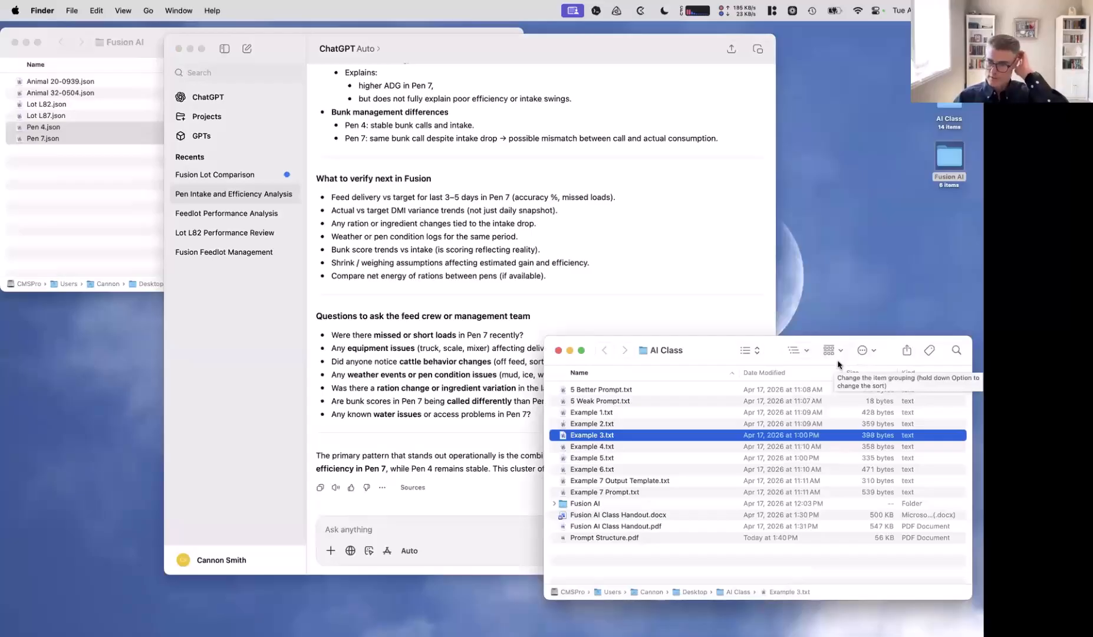
double_click(624, 448)
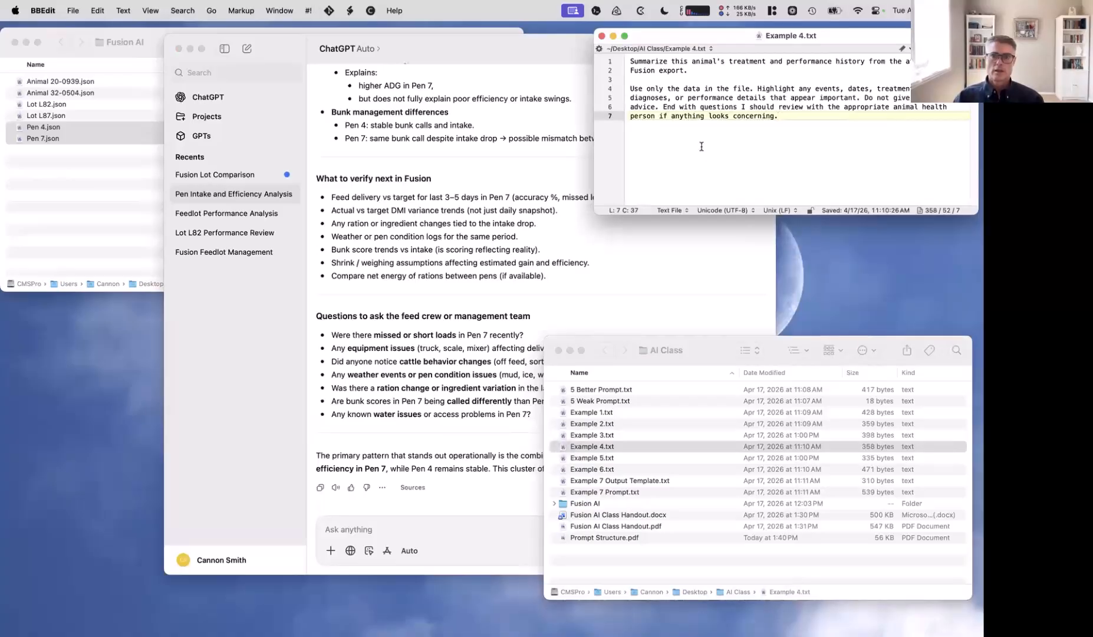
key(super+a)
key(super+c)
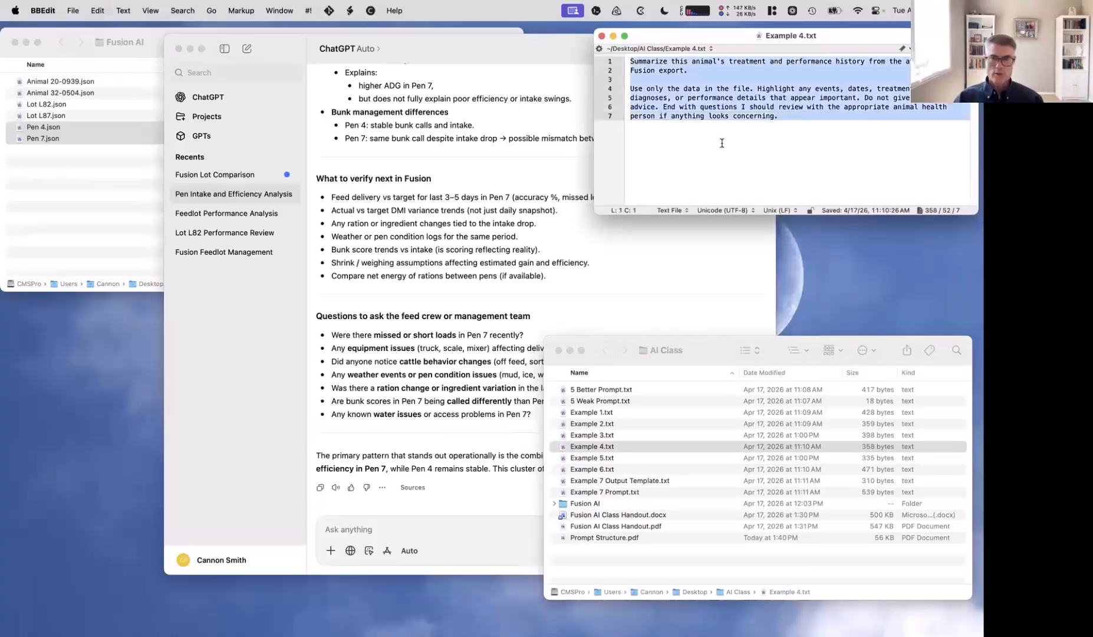
click(719, 142)
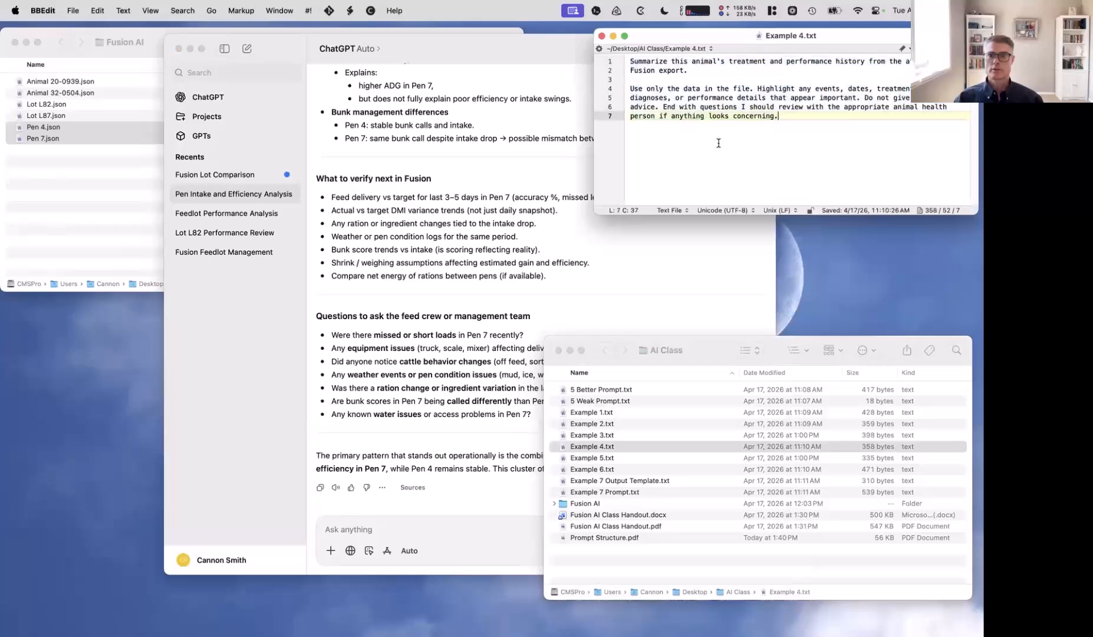
key(super+w)
Start a new ChatGPT chat and paste the animal treatment and performance history prompt into the message
click(280, 50)
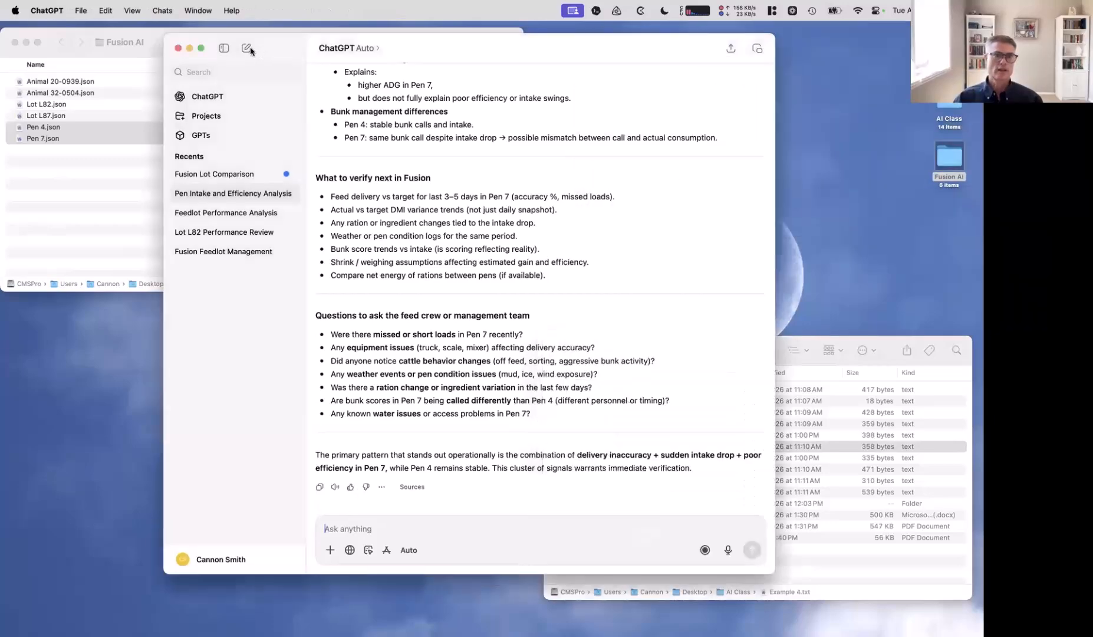
click(247, 49)
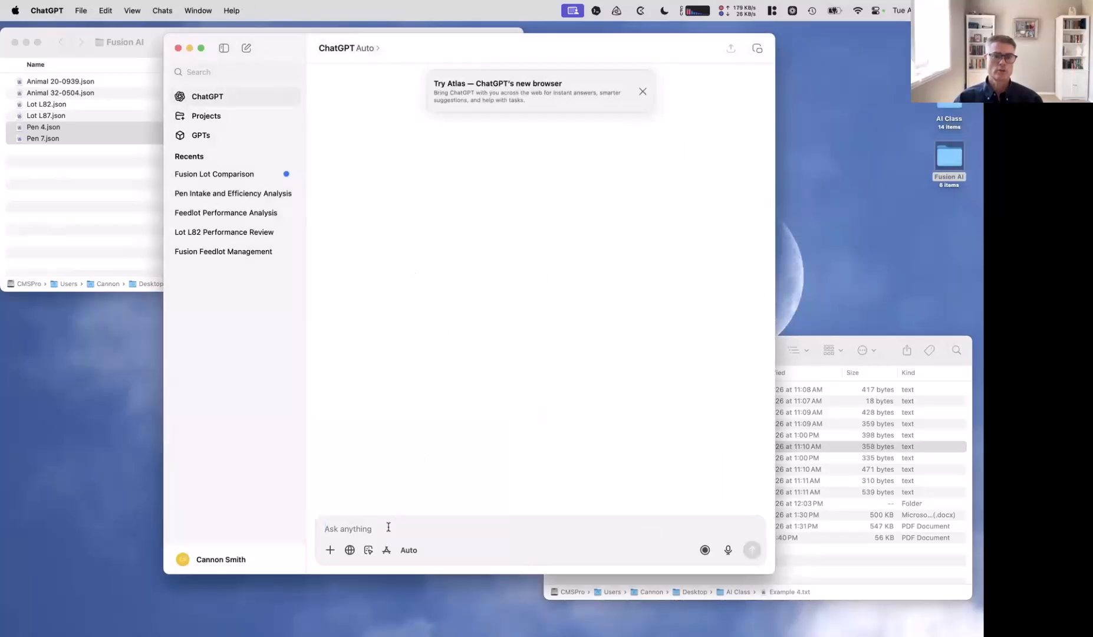
key(super+v)
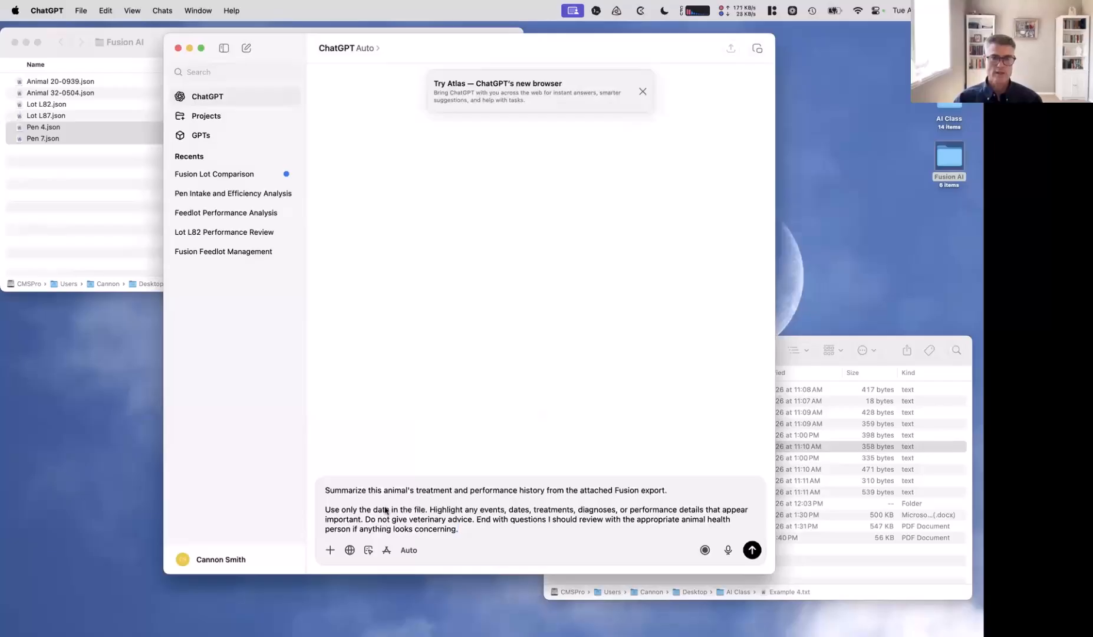
Attach Animal 20-0939.json from the Fusion AI folder to the message and submit the prompt
click(73, 105)
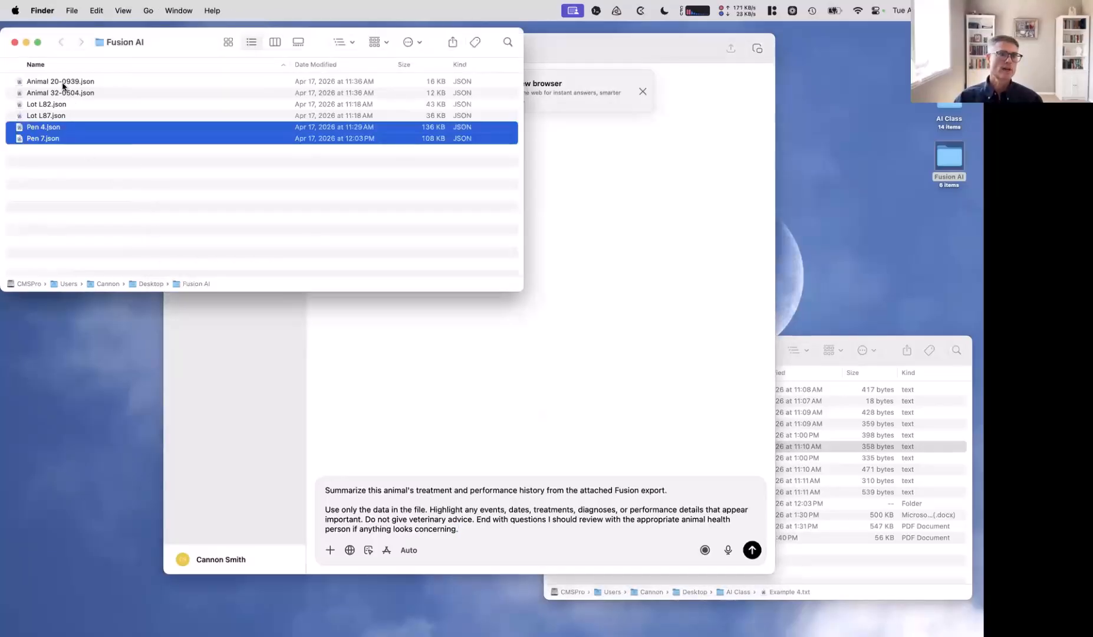
click(62, 82)
drag(215, 238, 439, 413)
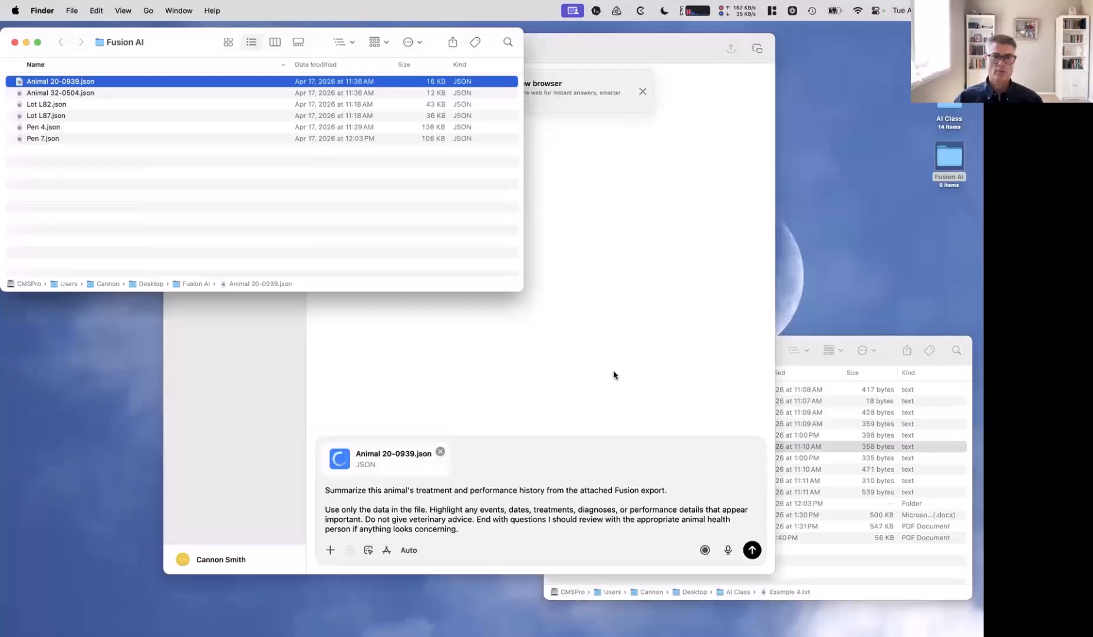
click(613, 371)
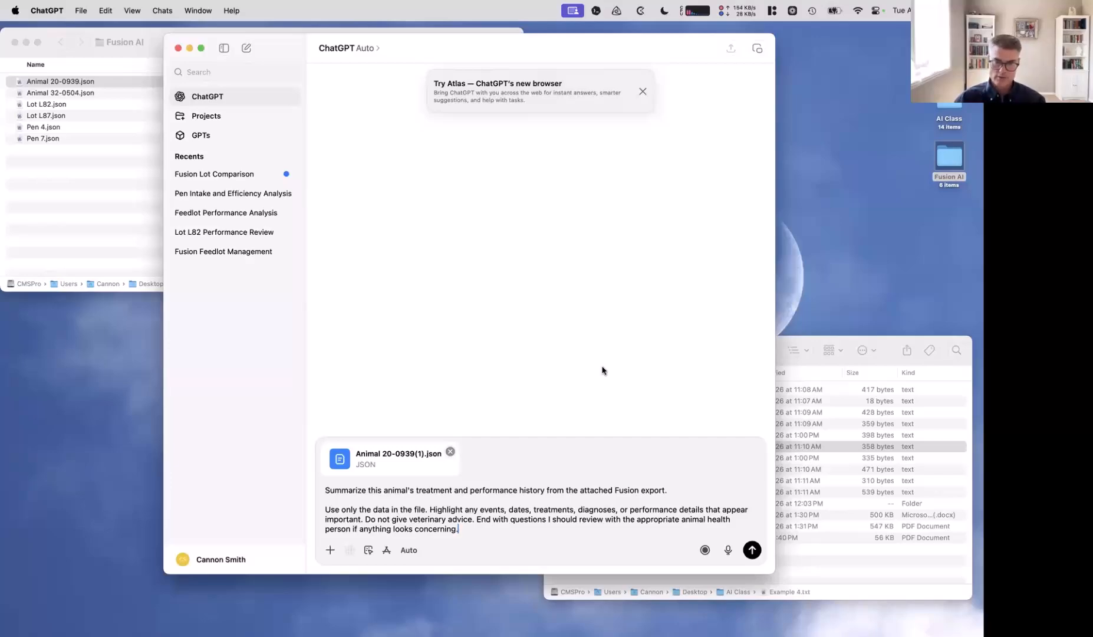
key(Return)
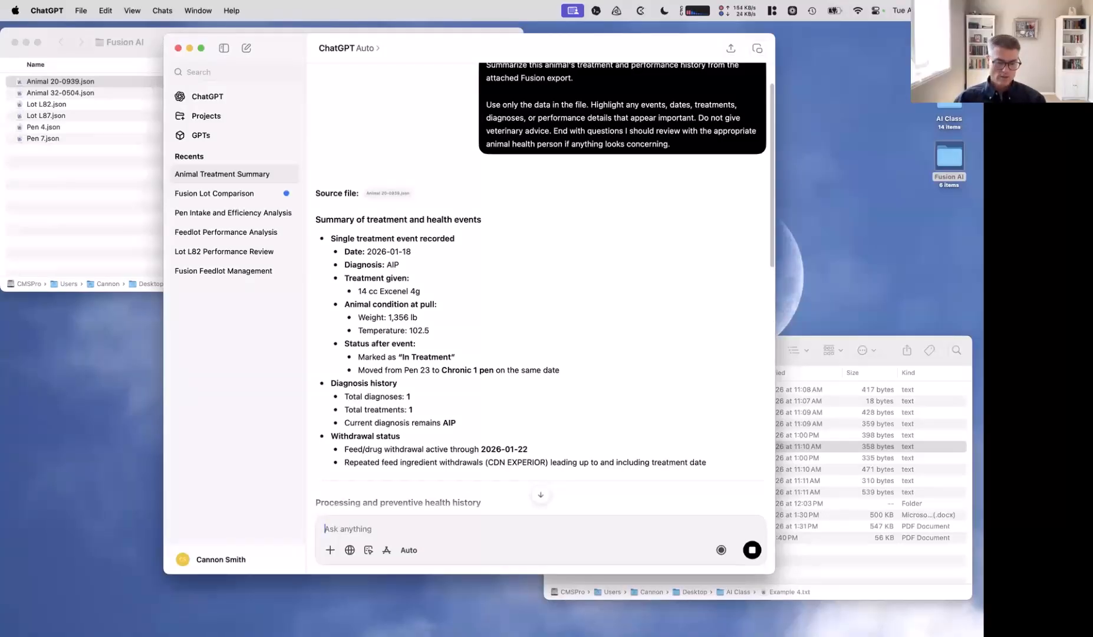
Switch to Preview to view the Prompt Structure.pdf slide, and return to the ChatGPT chat
key(super+Tab)
click(176, 330)
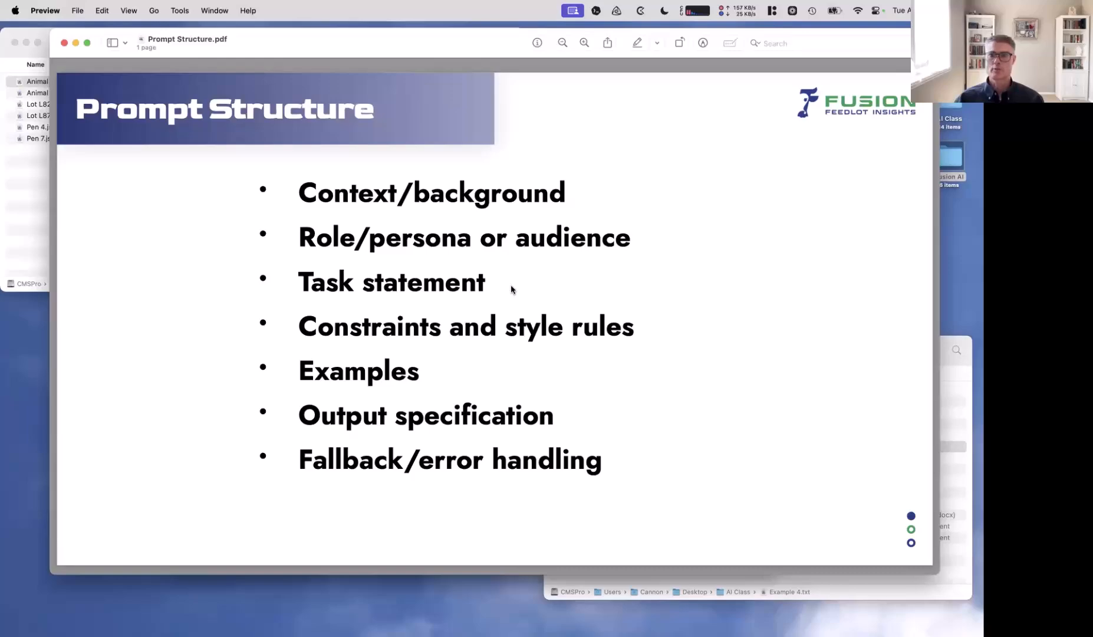
key(super+Tab)
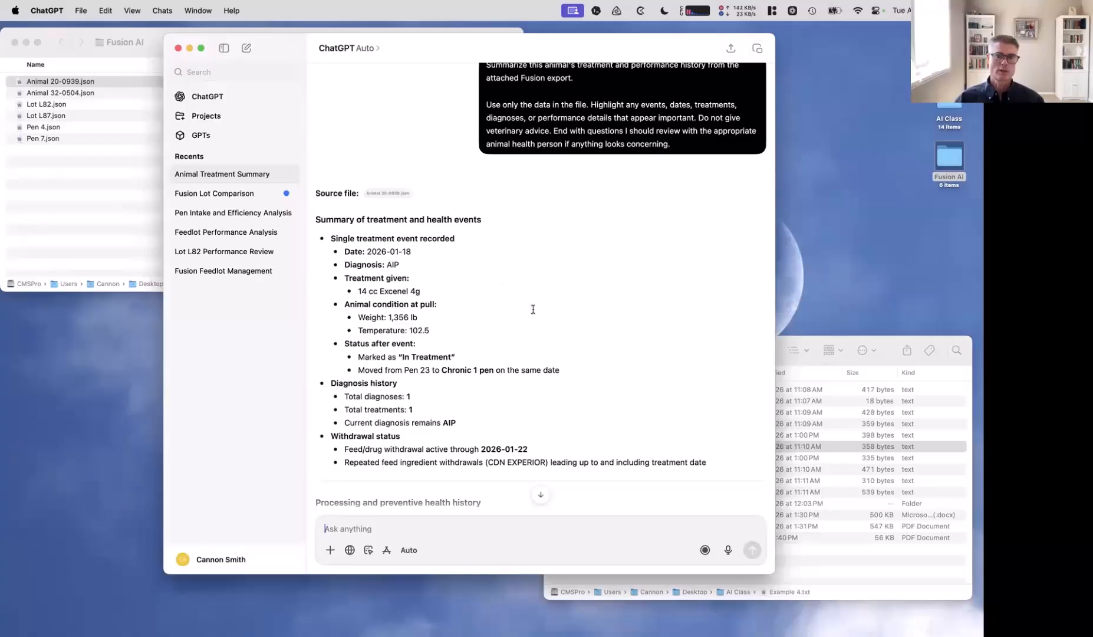
Review the animal summary's processing history, performance indicators, notable points and questions for the animal health team
scroll(533, 309, down, 10)
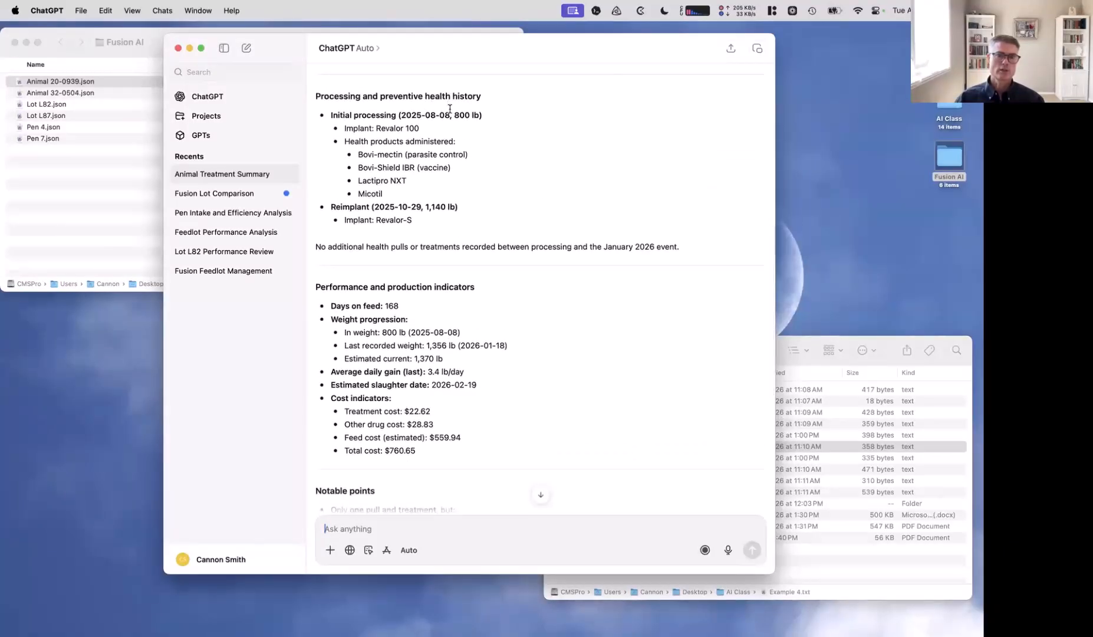
scroll(484, 359, down, 5)
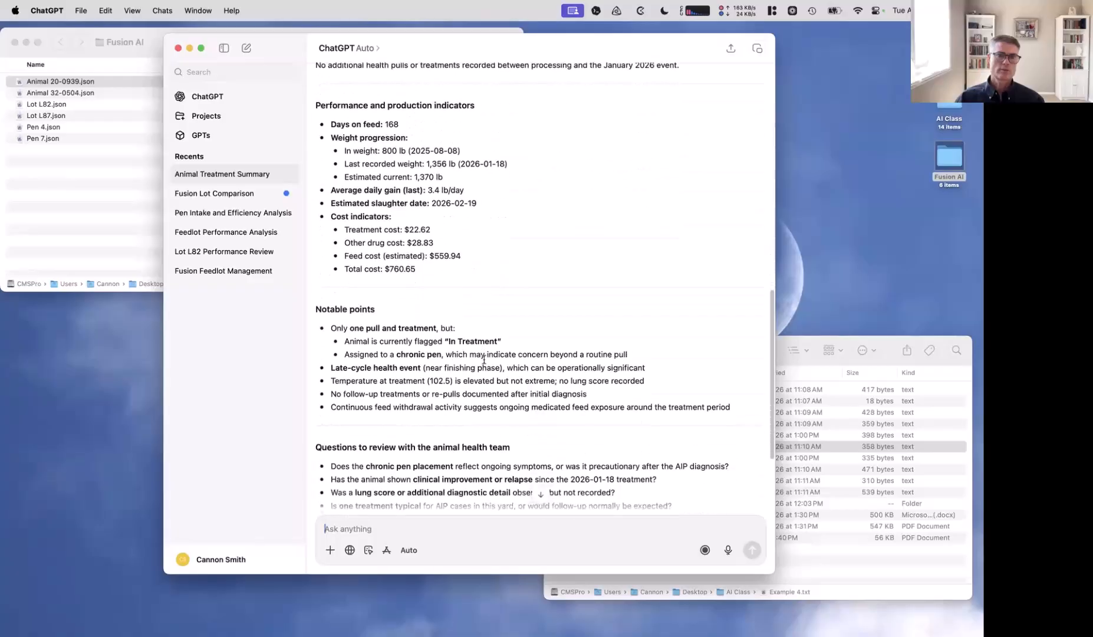
scroll(471, 342, down, 3)
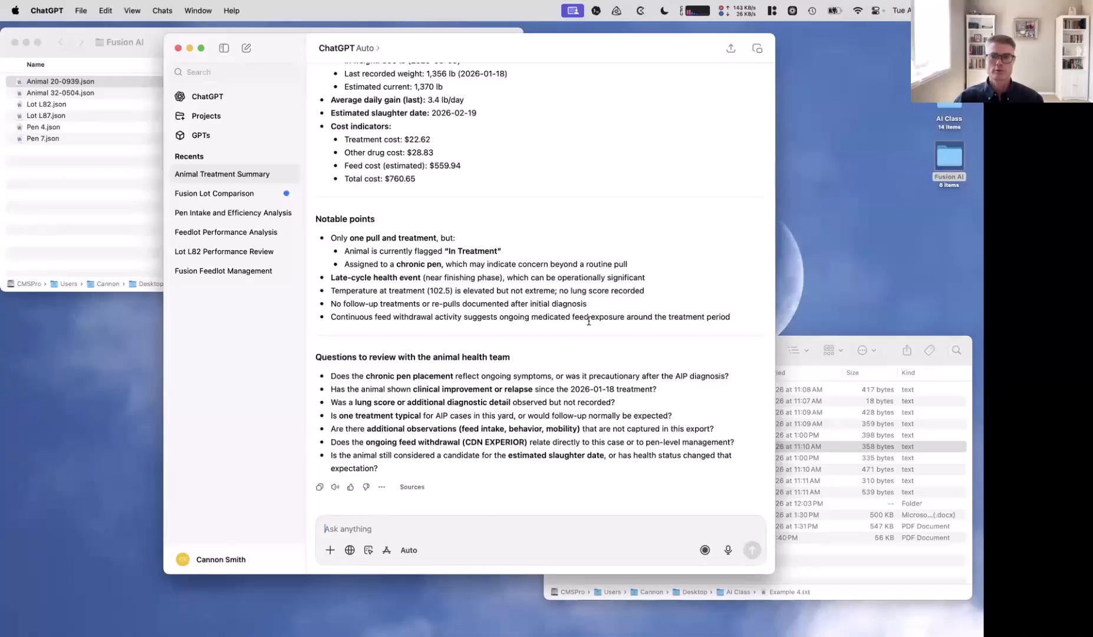
scroll(588, 322, up, 1)
scroll(588, 322, down, 1)
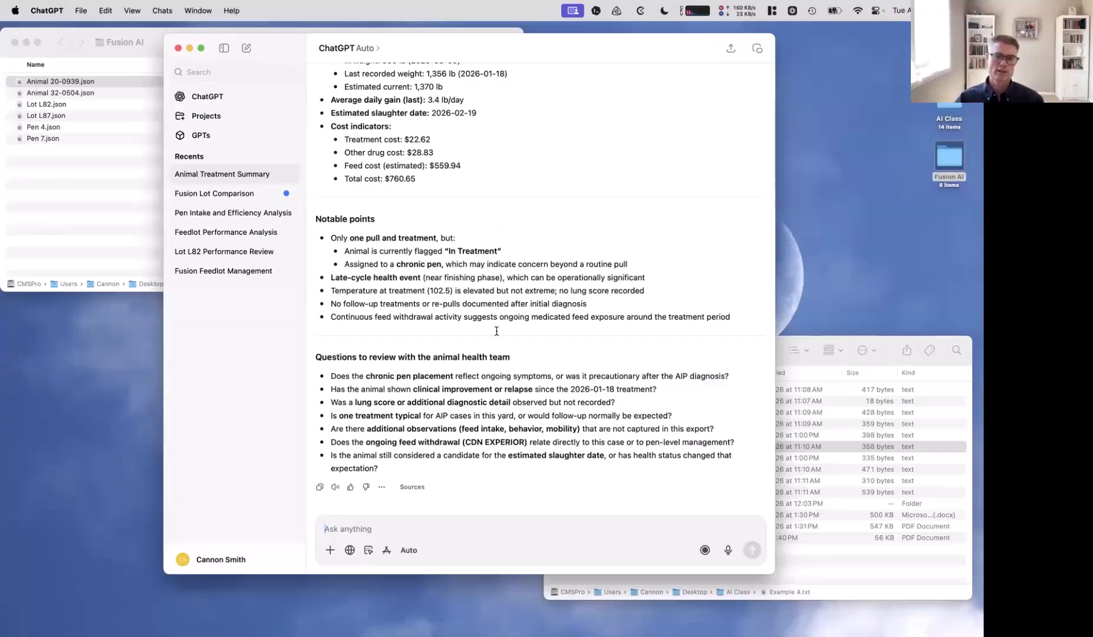
scroll(464, 247, up, 1)
scroll(463, 247, down, 1)
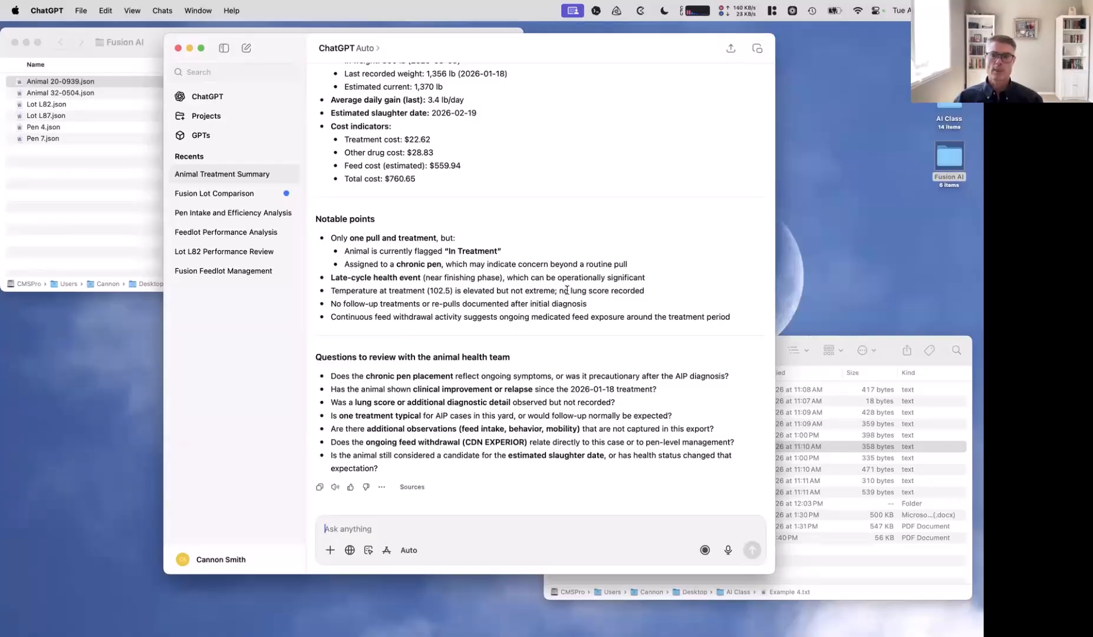
click(789, 365)
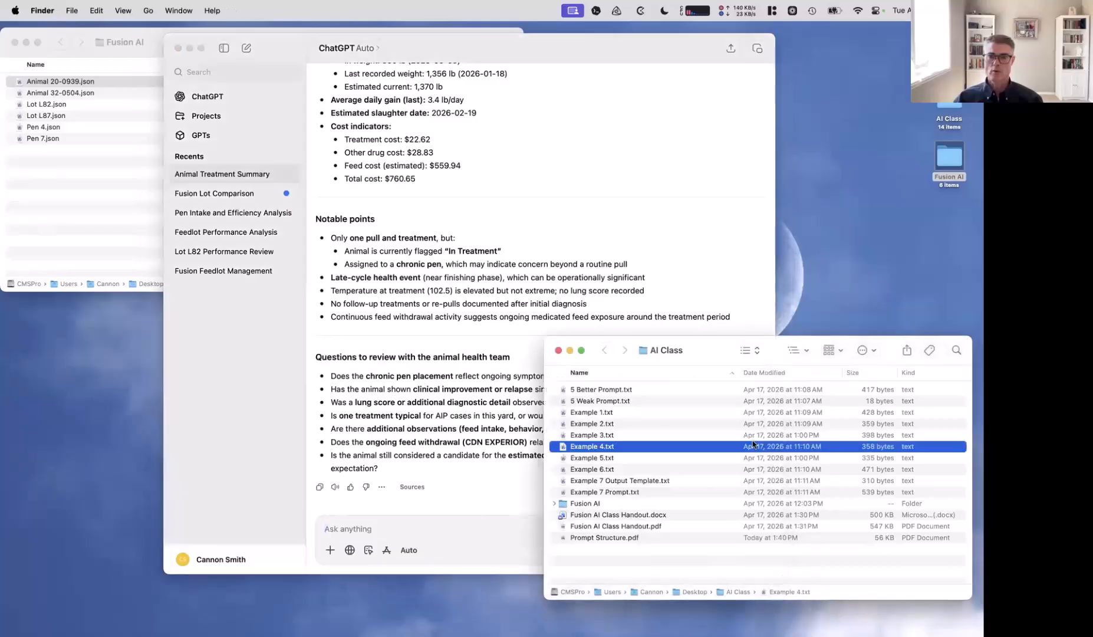
double_click(615, 459)
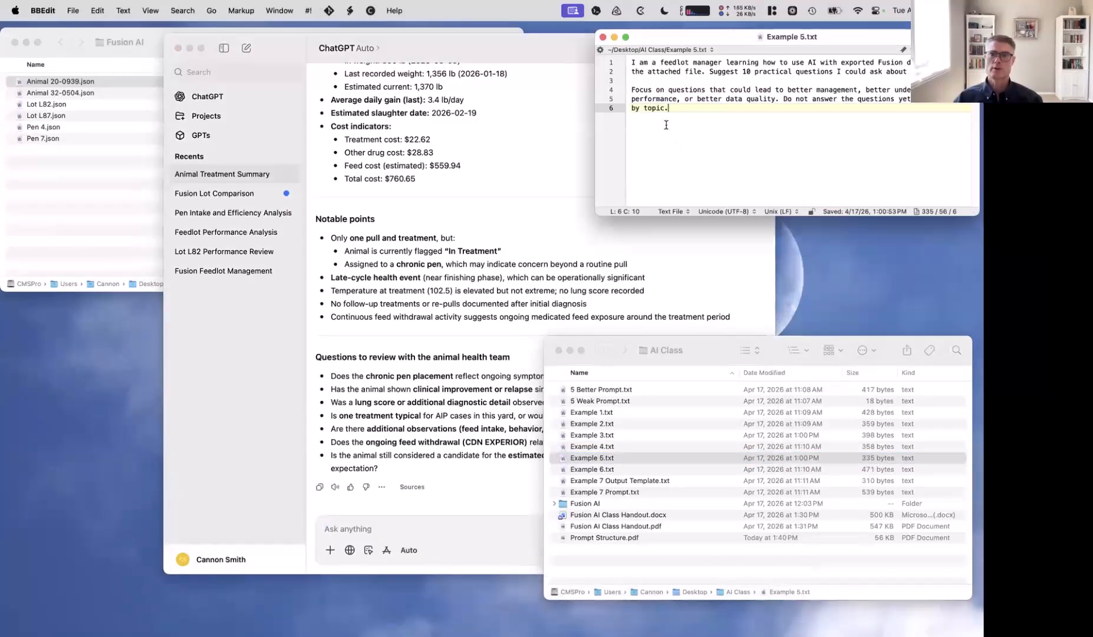
key(super+a)
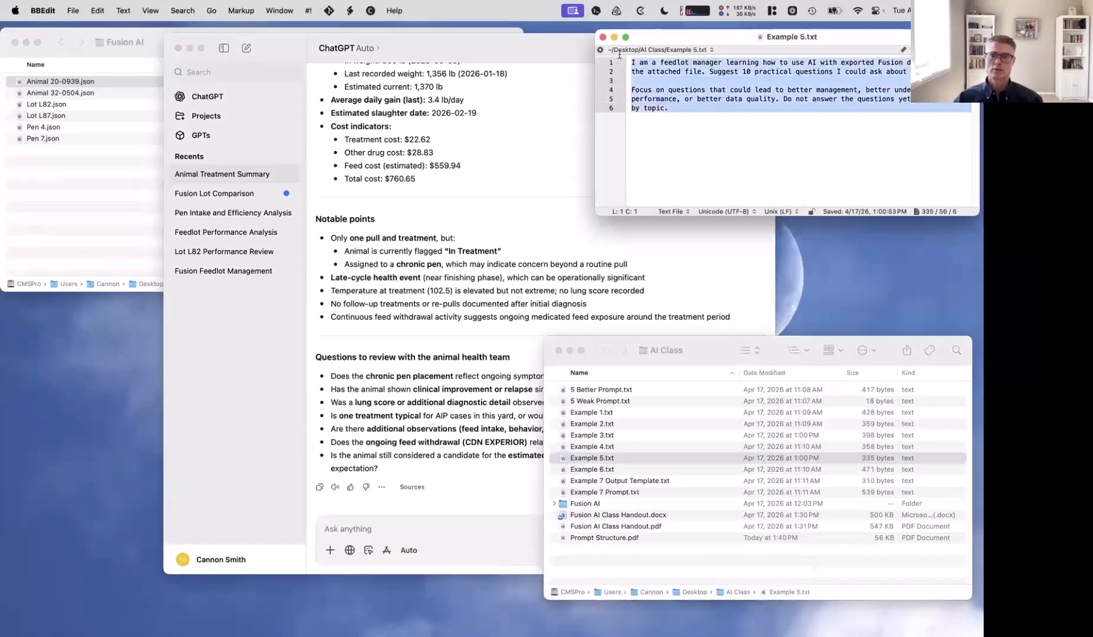
click(731, 147)
key(super+w)
click(360, 533)
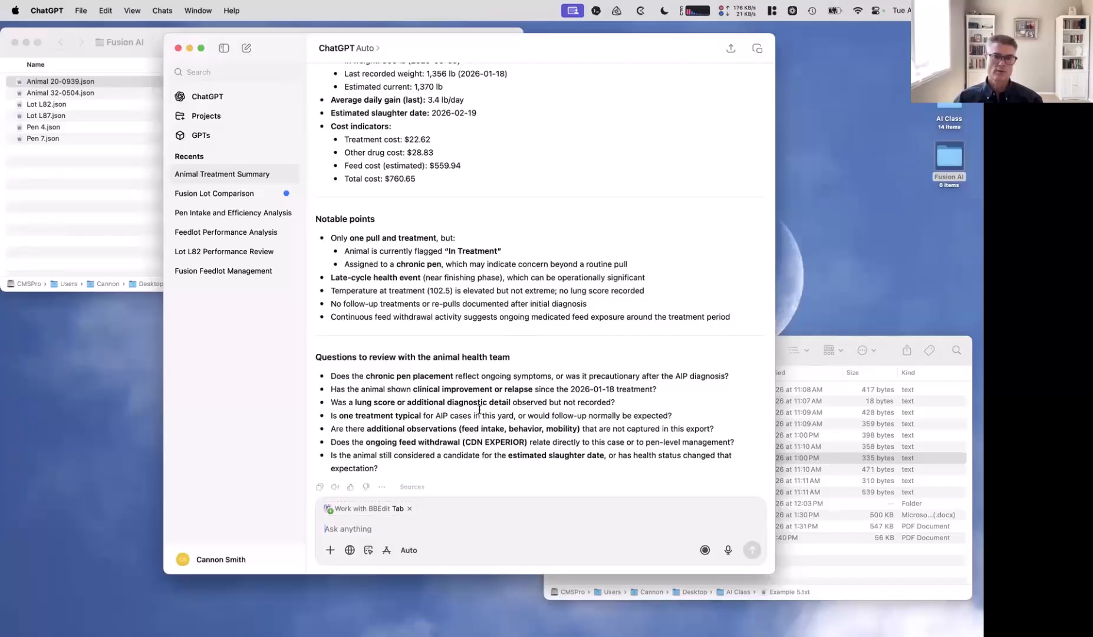
key(super+v)
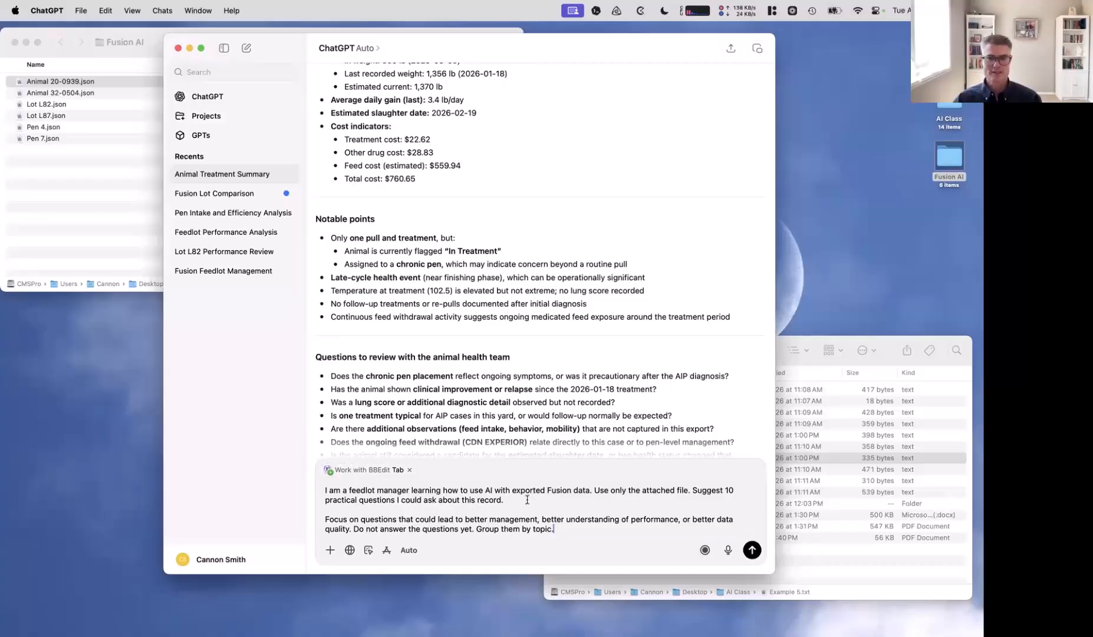
drag(557, 529, 319, 482)
key(super+x)
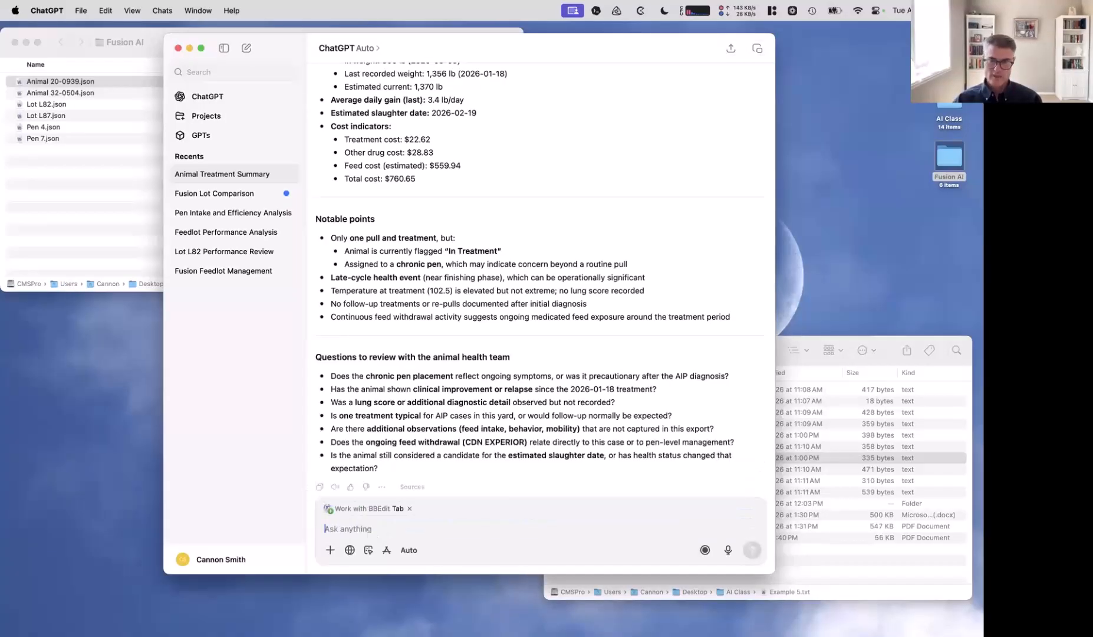
Copy the full reusable prompt template request from Example 6.txt into the current animal summary chat in ChatGPT and submit it
click(811, 467)
double_click(810, 467)
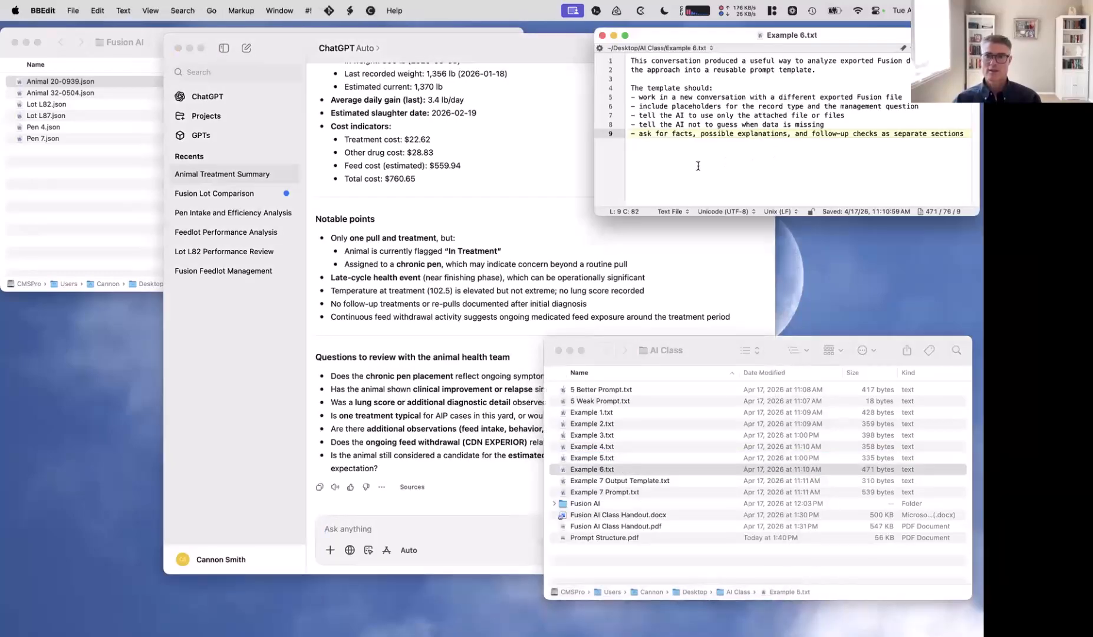
drag(686, 172, 614, 59)
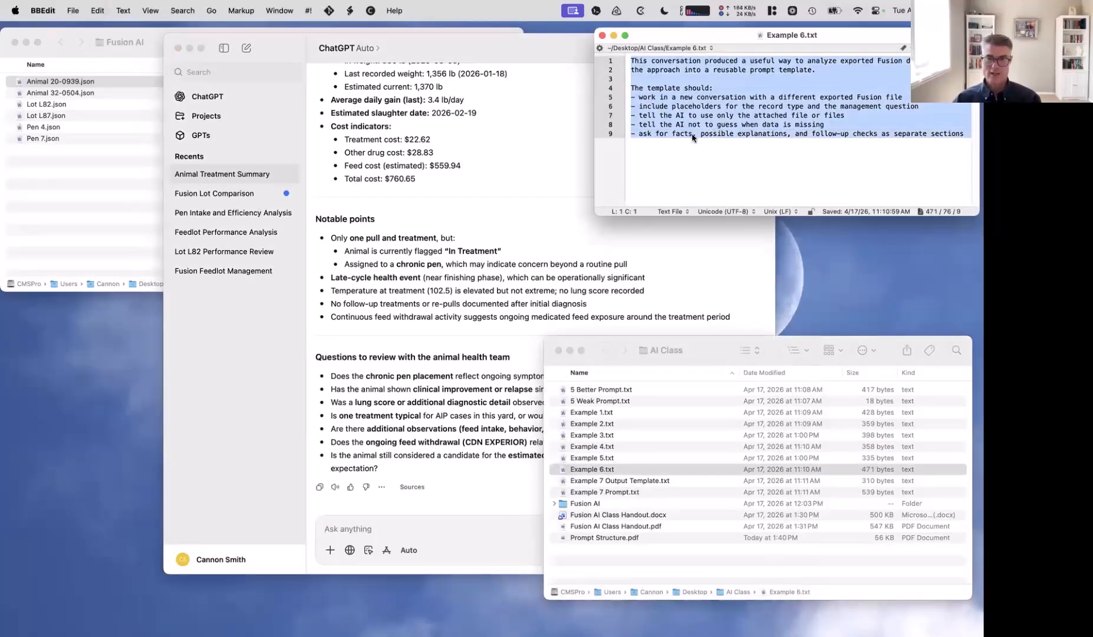
click(696, 153)
key(super+w)
click(376, 529)
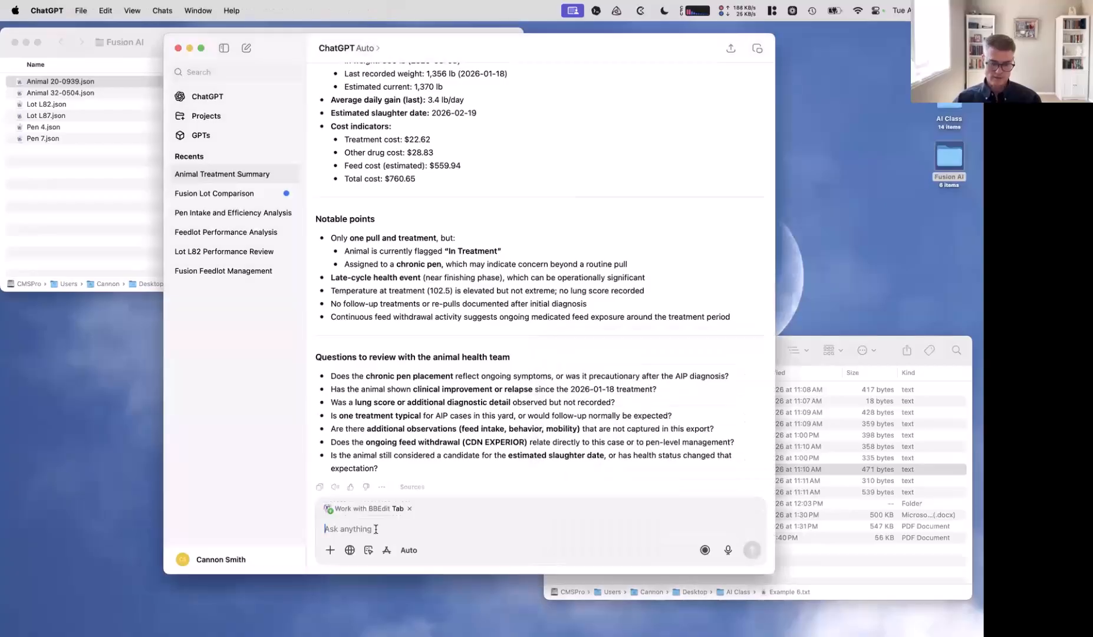
key(super+v)
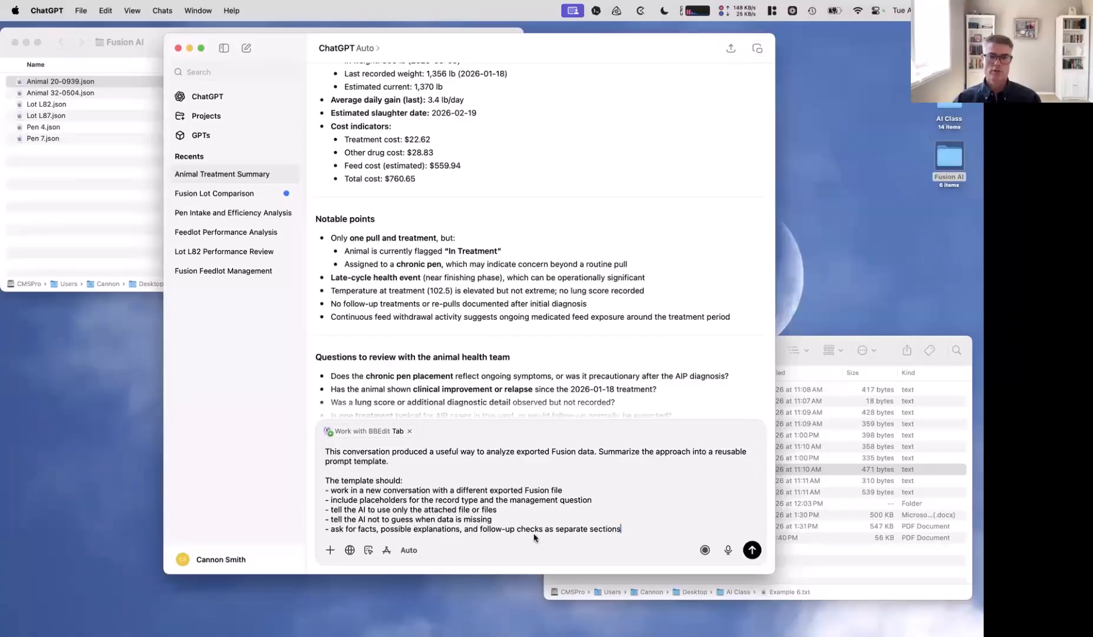
key(Return)
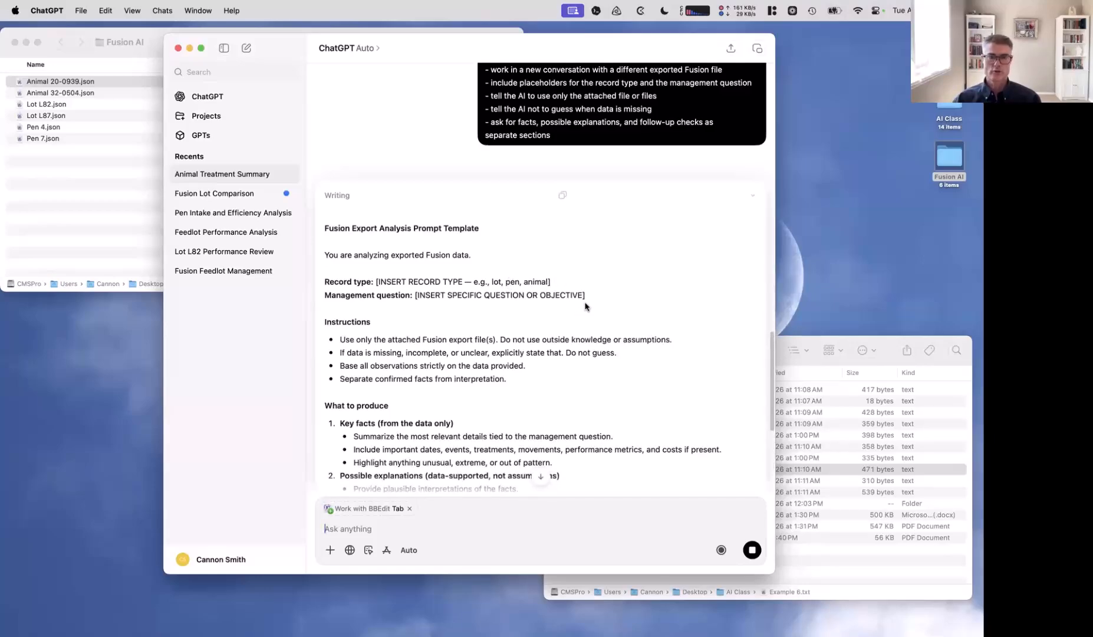
Copy the generated Fusion Export Analysis Prompt Template into a new BBEdit text document and shorten its window to fit the text
scroll(531, 304, down, 5)
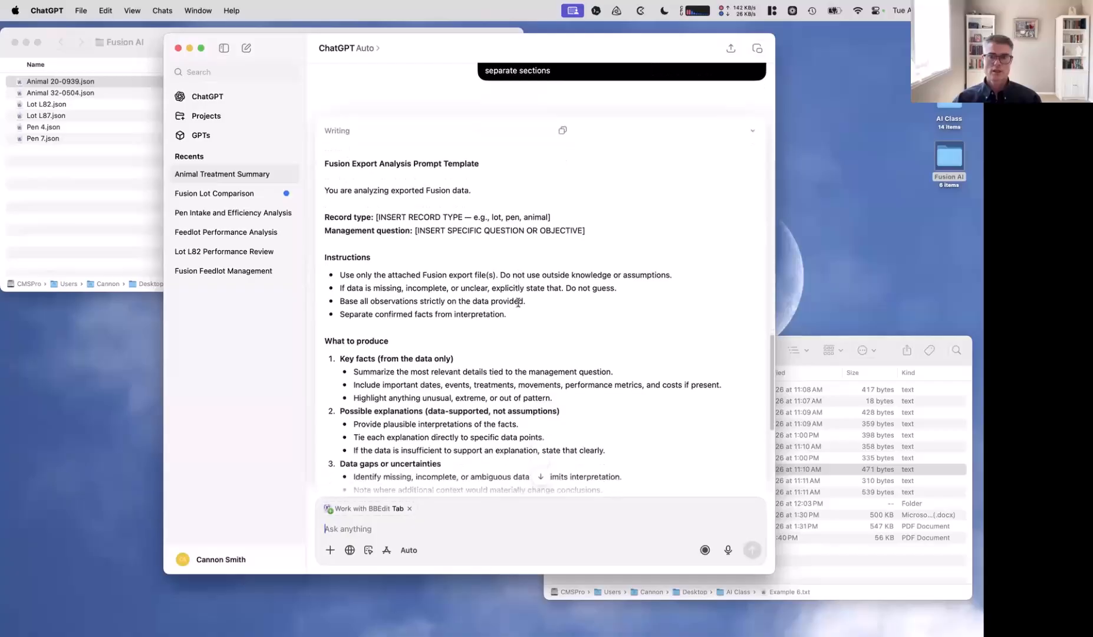
scroll(518, 302, up, 3)
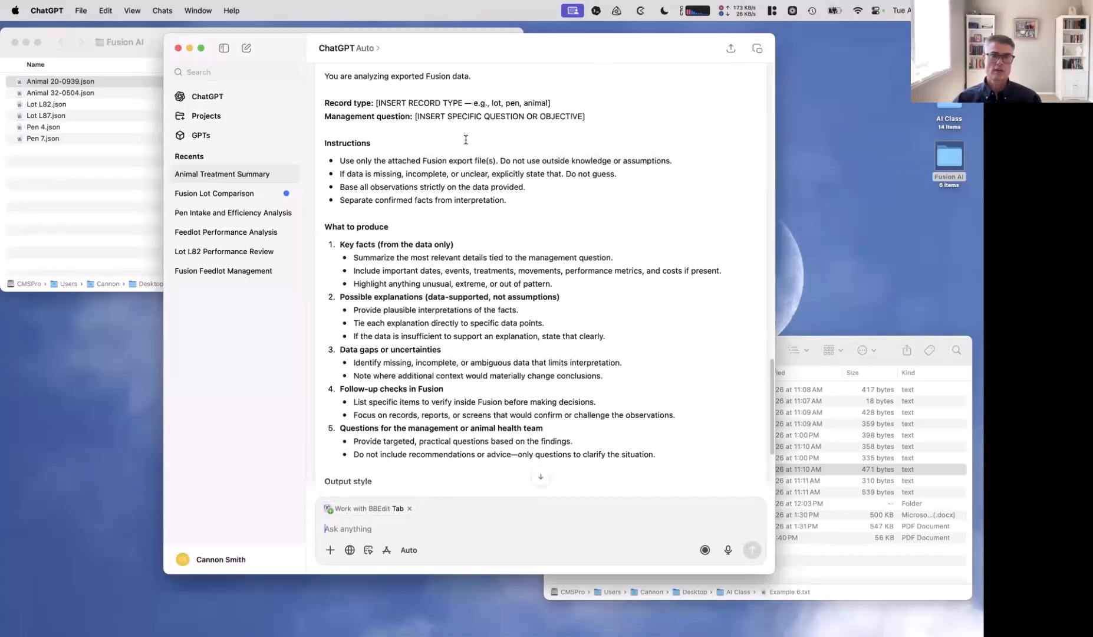
scroll(370, 128, up, 2)
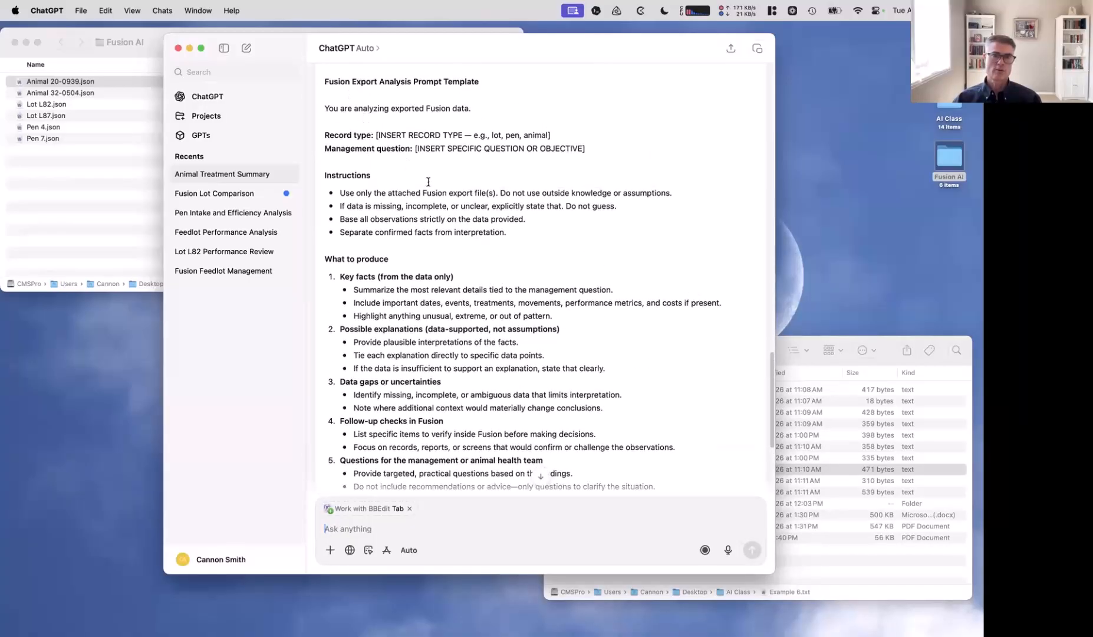
scroll(402, 276, down, 5)
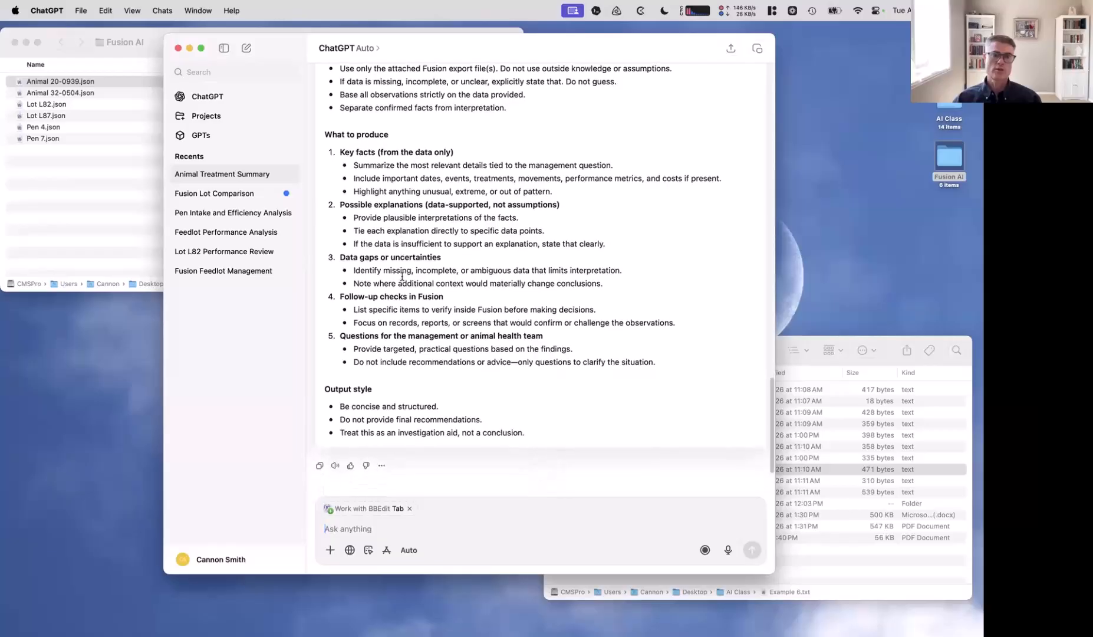
scroll(402, 276, up, 5)
scroll(402, 276, up, 2)
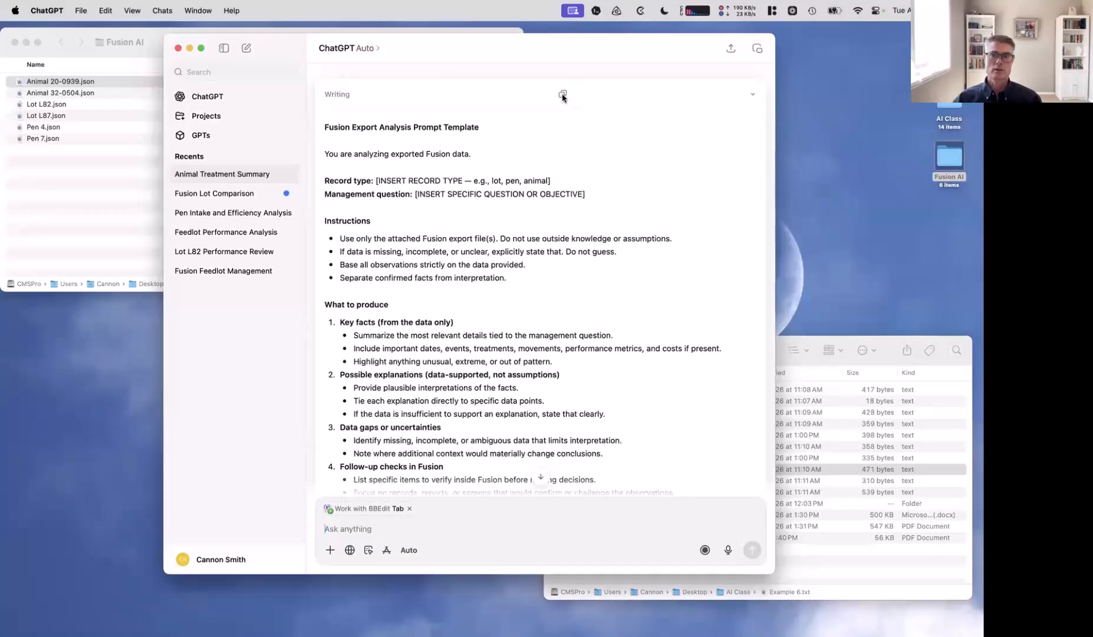
click(829, 428)
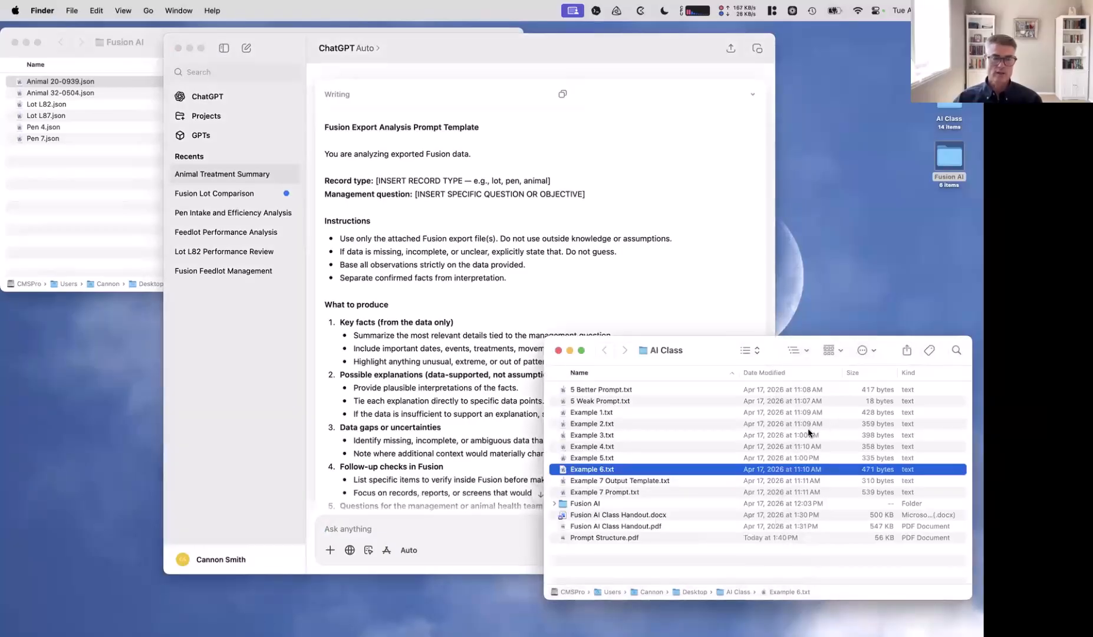
click(134, 333)
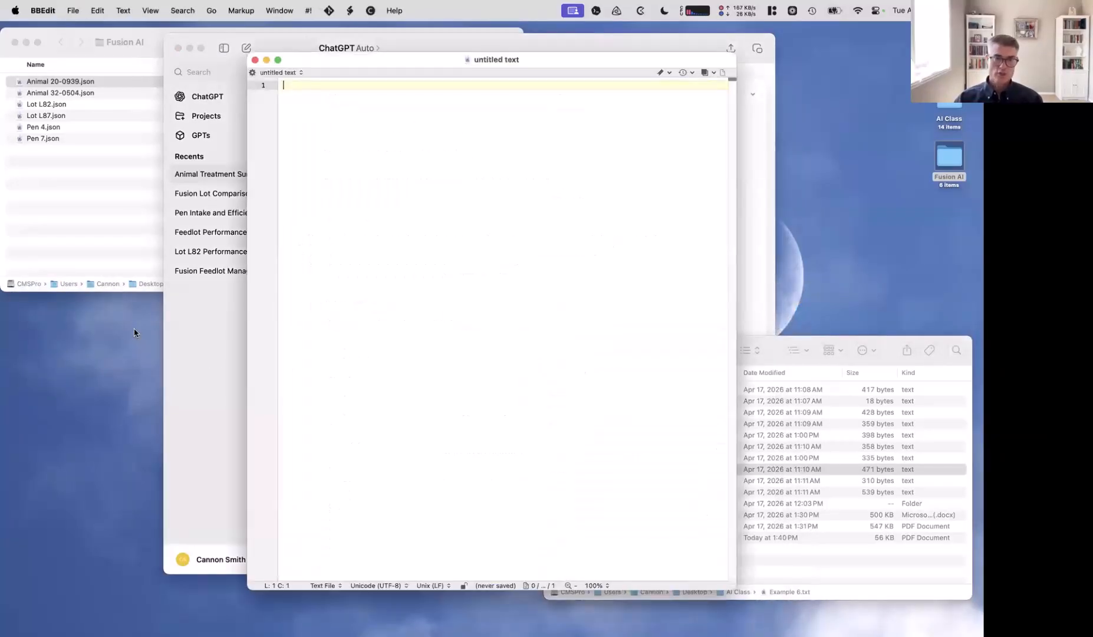
key(super+v)
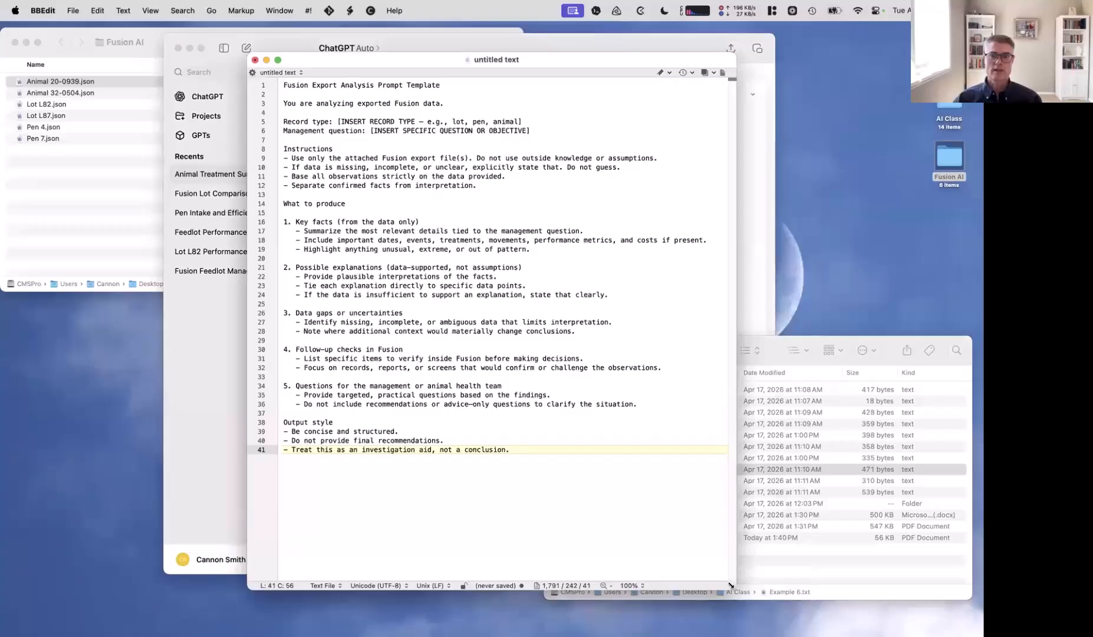
drag(731, 585, 729, 514)
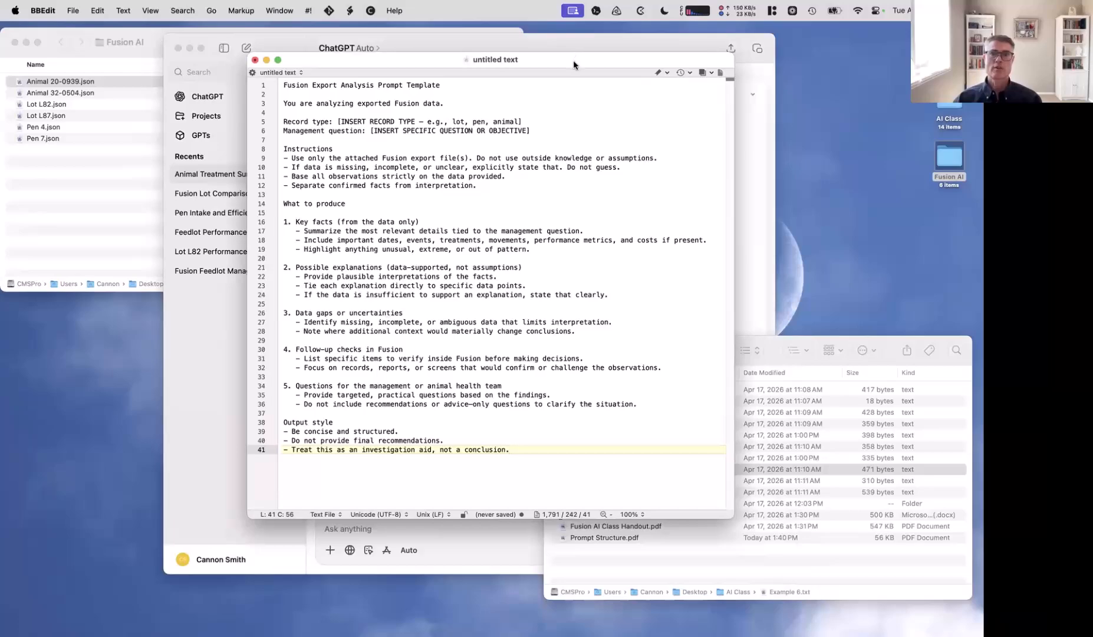
click(574, 40)
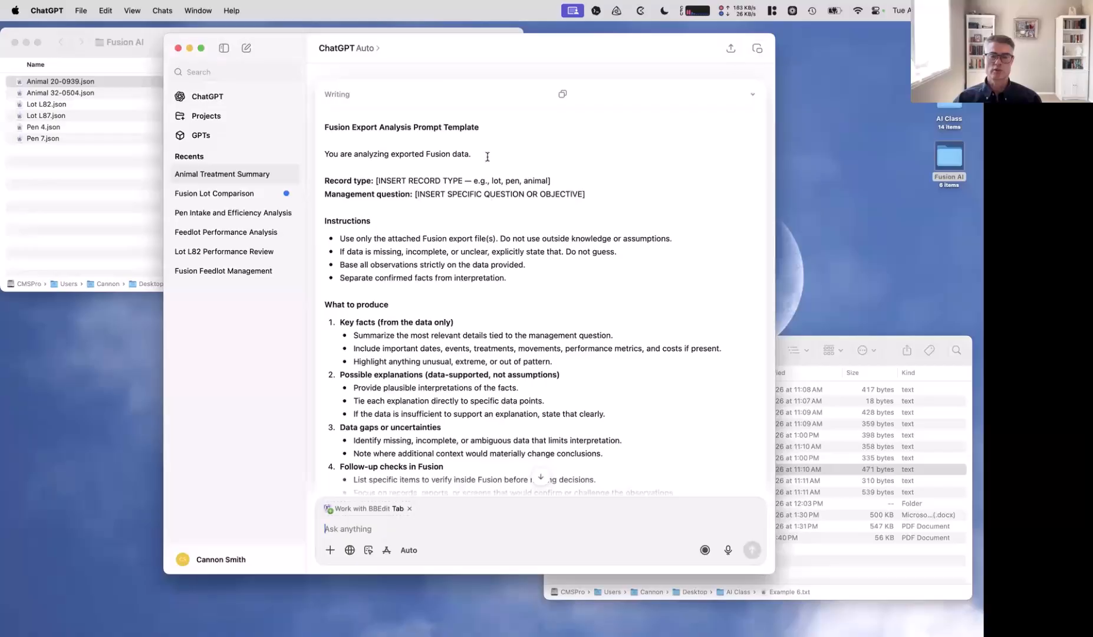
key(super+Tab)
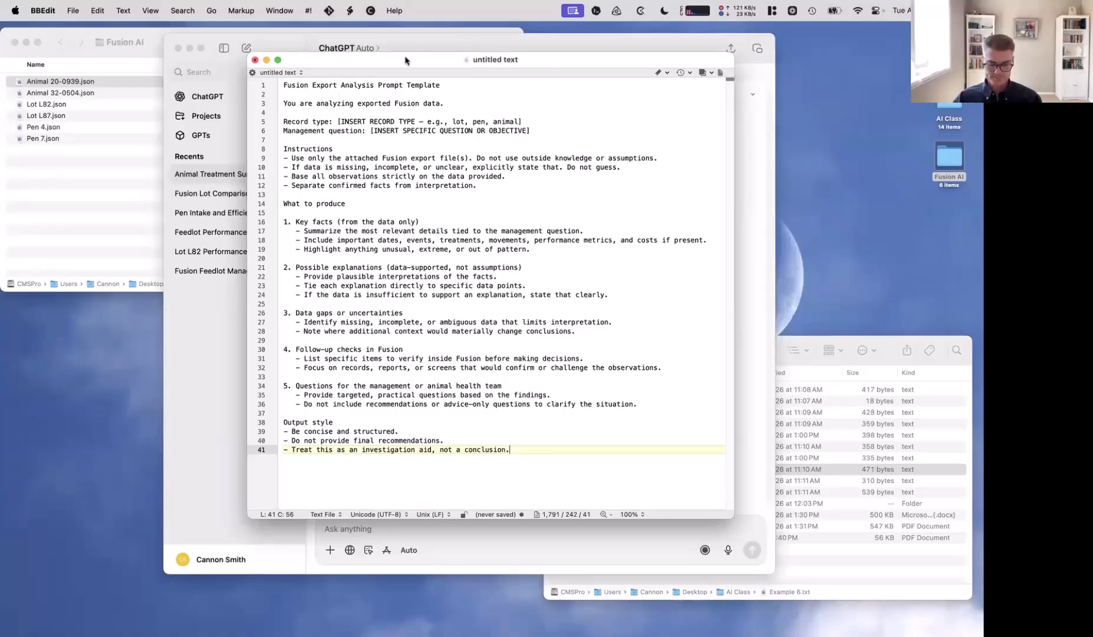
key(super+Tab)
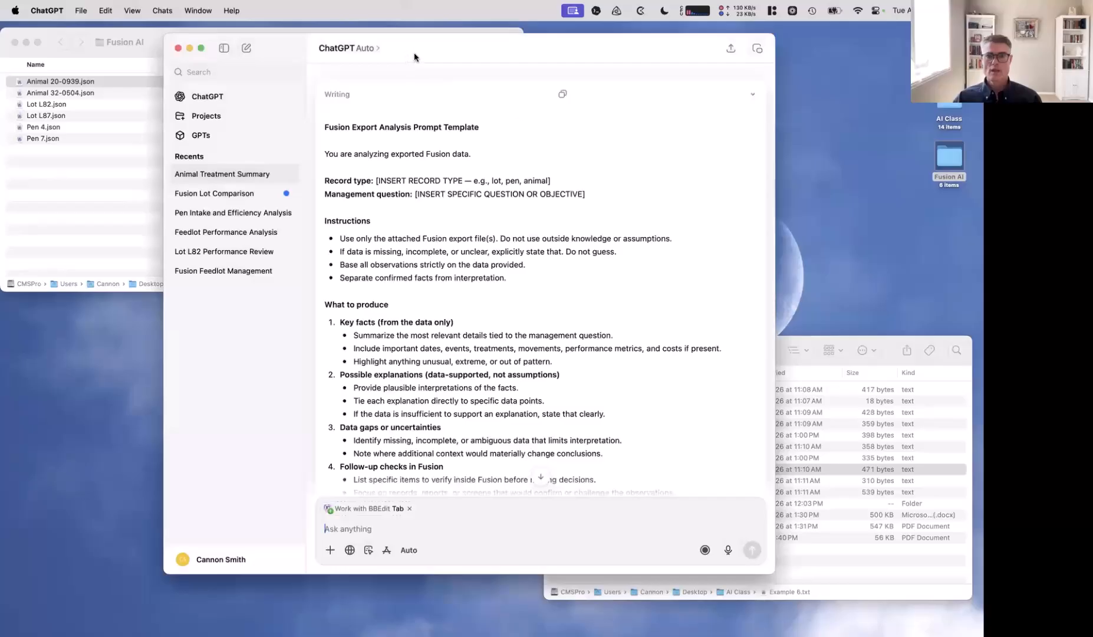
Copy the prompt asking for 10 practical questions from Example 5.txt and paste it into a new ChatGPT chat
click(791, 458)
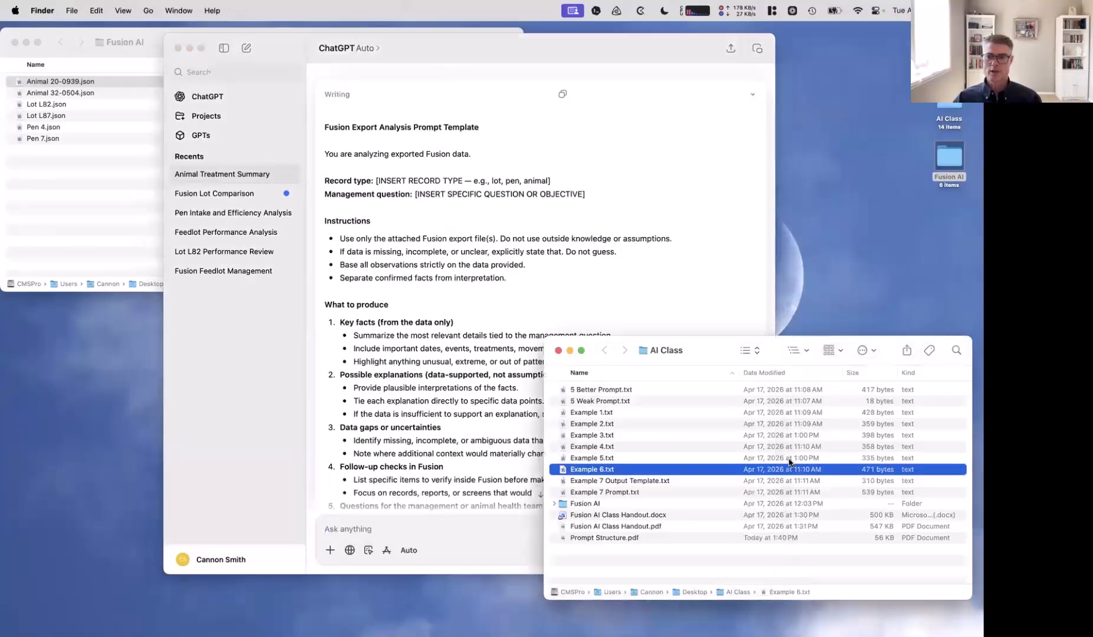
double_click(791, 457)
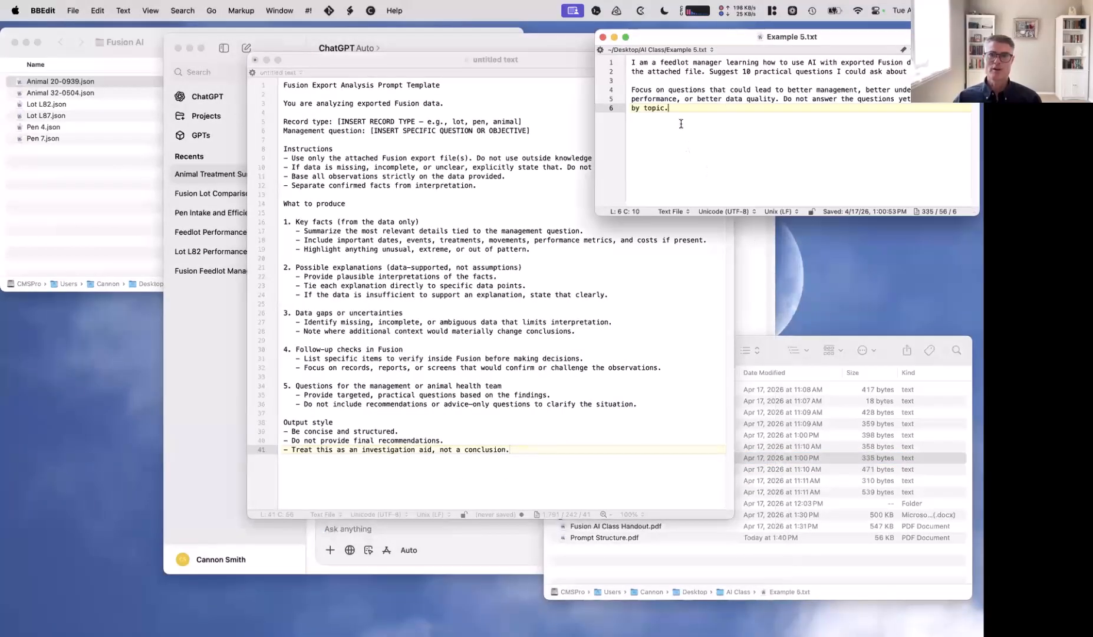
key(super+a)
key(super+c)
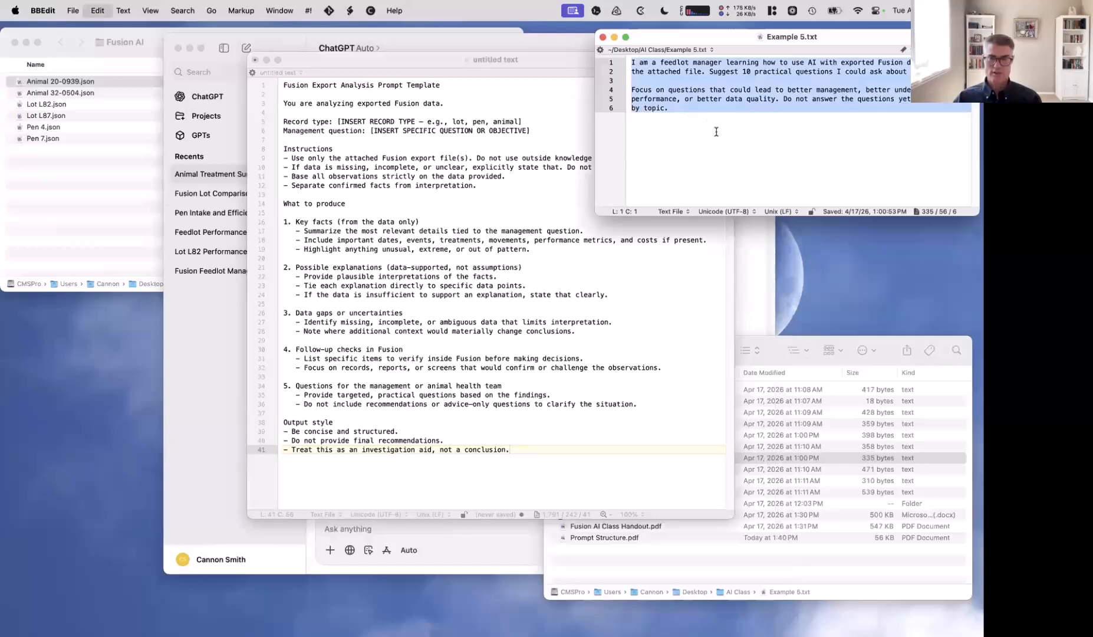
key(super+w)
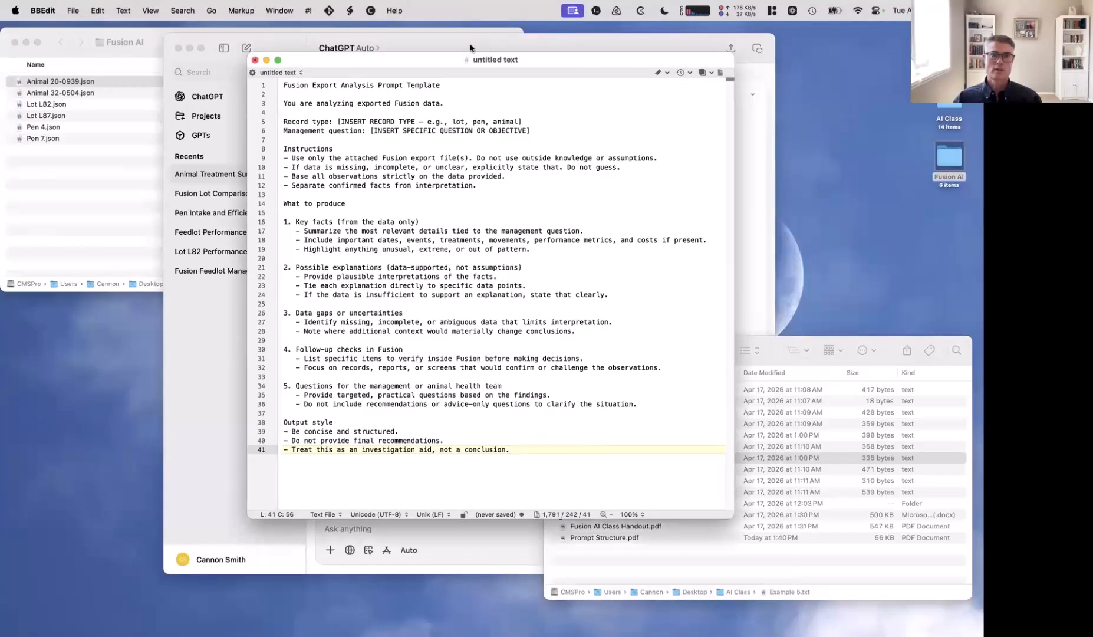
click(247, 48)
click(247, 48)
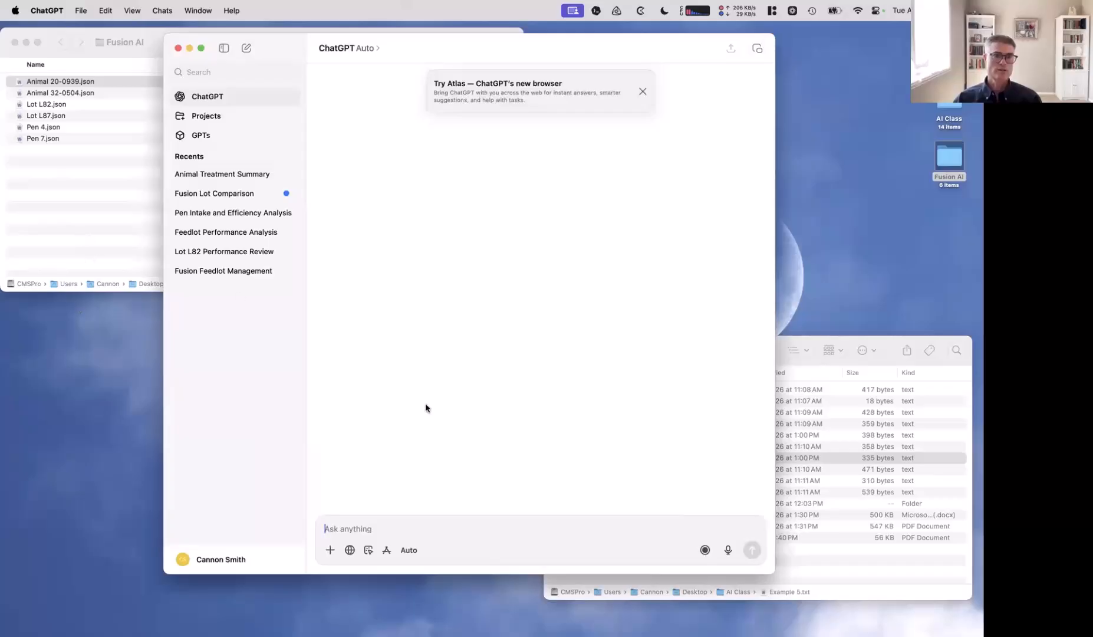
key(super+v)
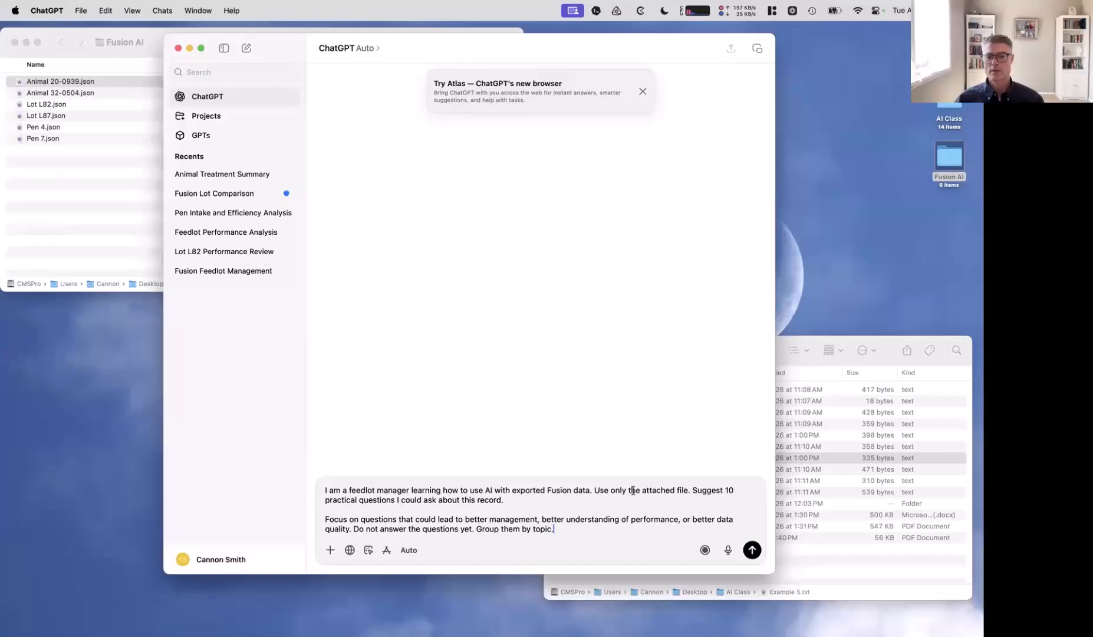
Attach Animal 20-0939.json from the Fusion AI folder to the message and submit the practical questions prompt
click(97, 127)
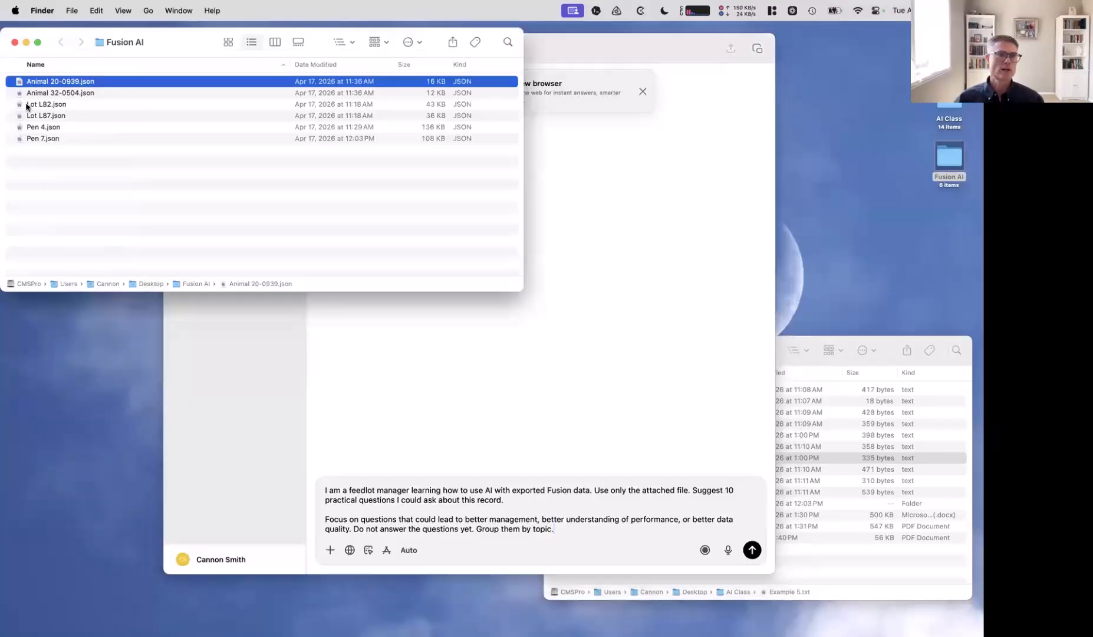
drag(20, 82, 597, 420)
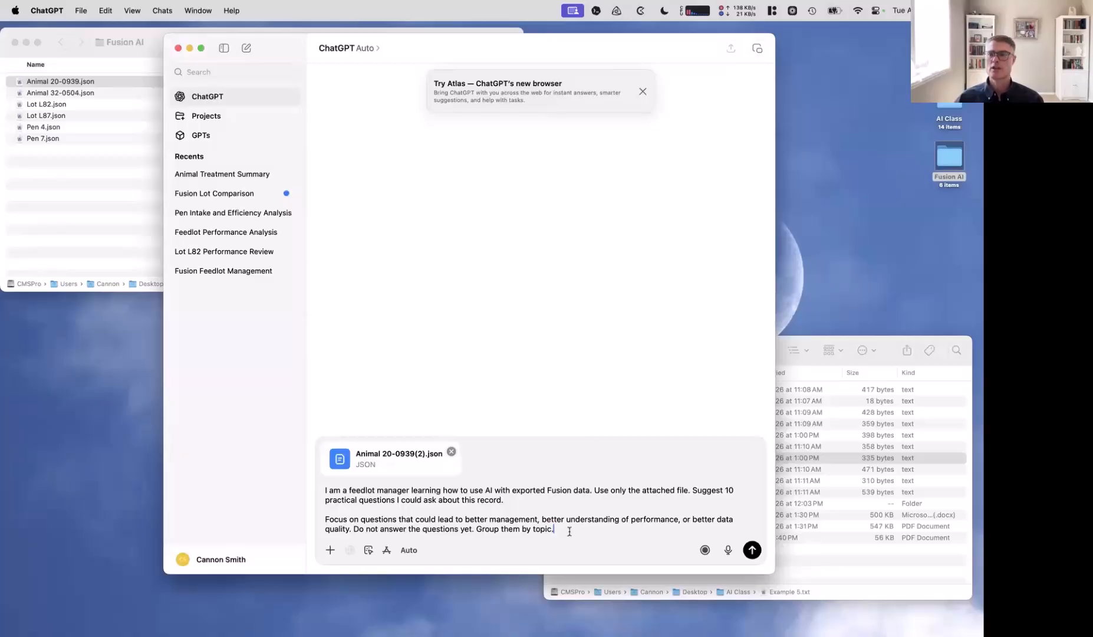
key(Return)
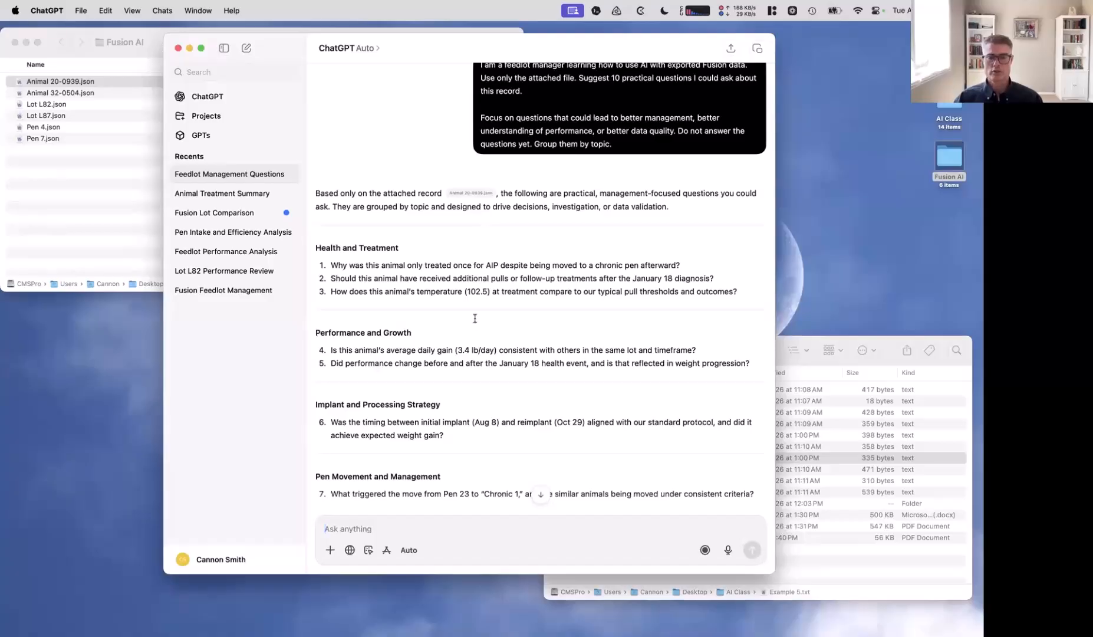
Review the suggested questions by topic, from health and treatment through performance, implants, pen movement and costs to data quality
scroll(472, 336, down, 3)
scroll(472, 336, down, 5)
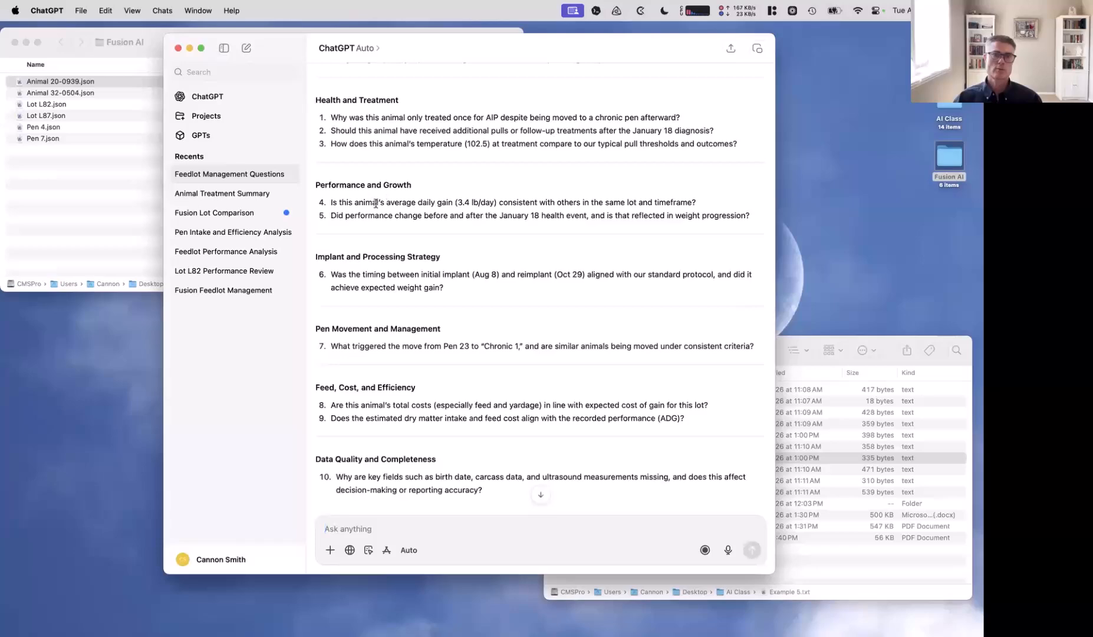
scroll(455, 358, down, 3)
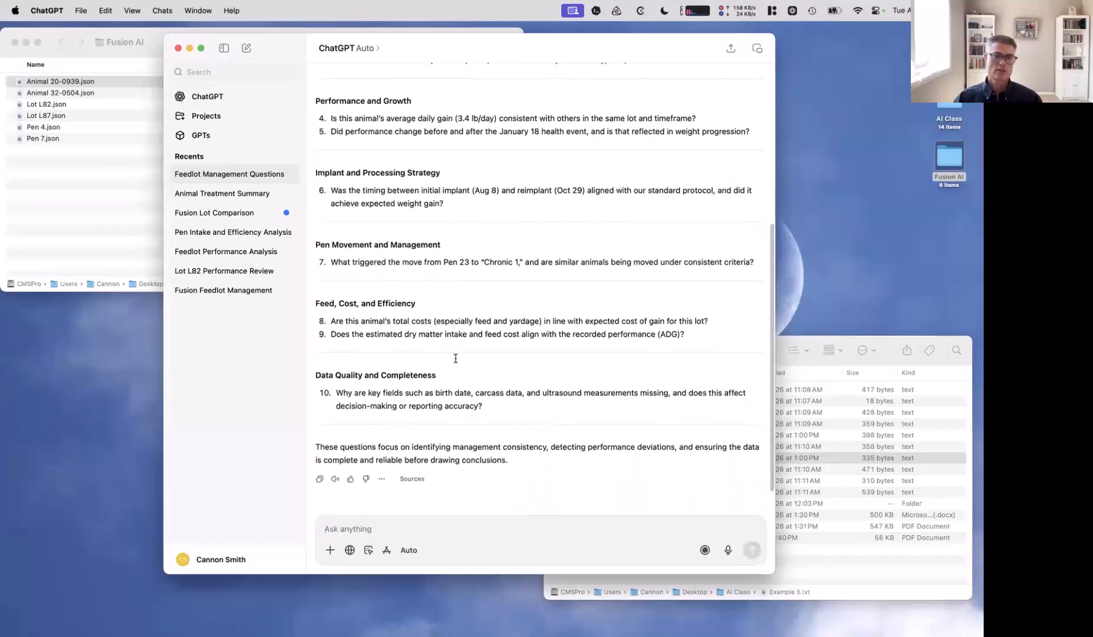
scroll(456, 358, up, 2)
scroll(472, 358, down, 1)
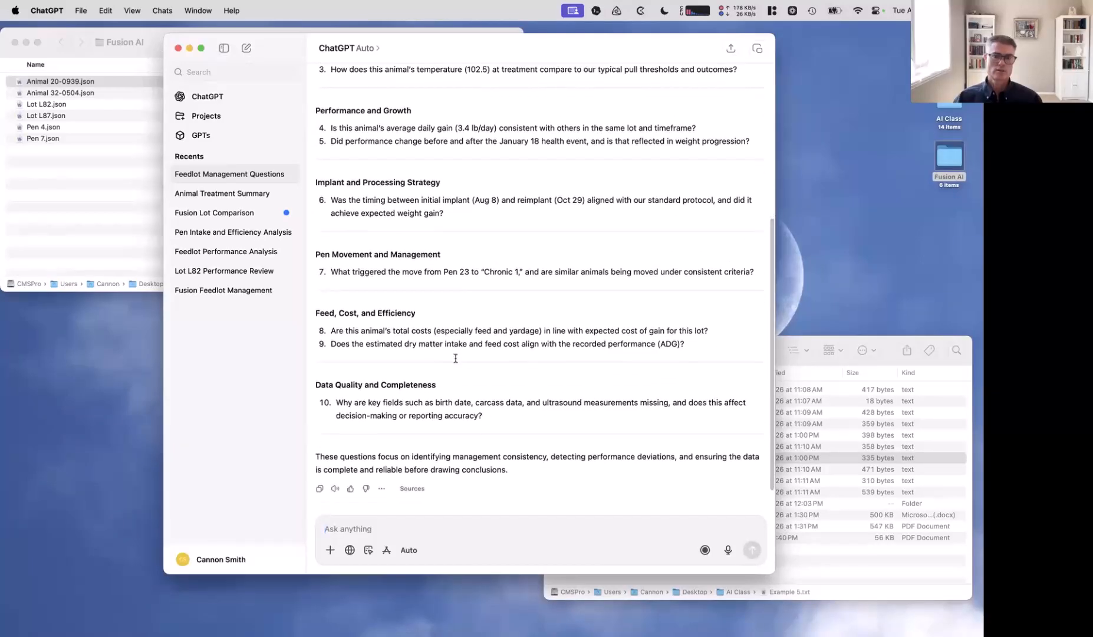
Ask for an answer to question 7 with the message "Answer #7." and read through the response
click(421, 529)
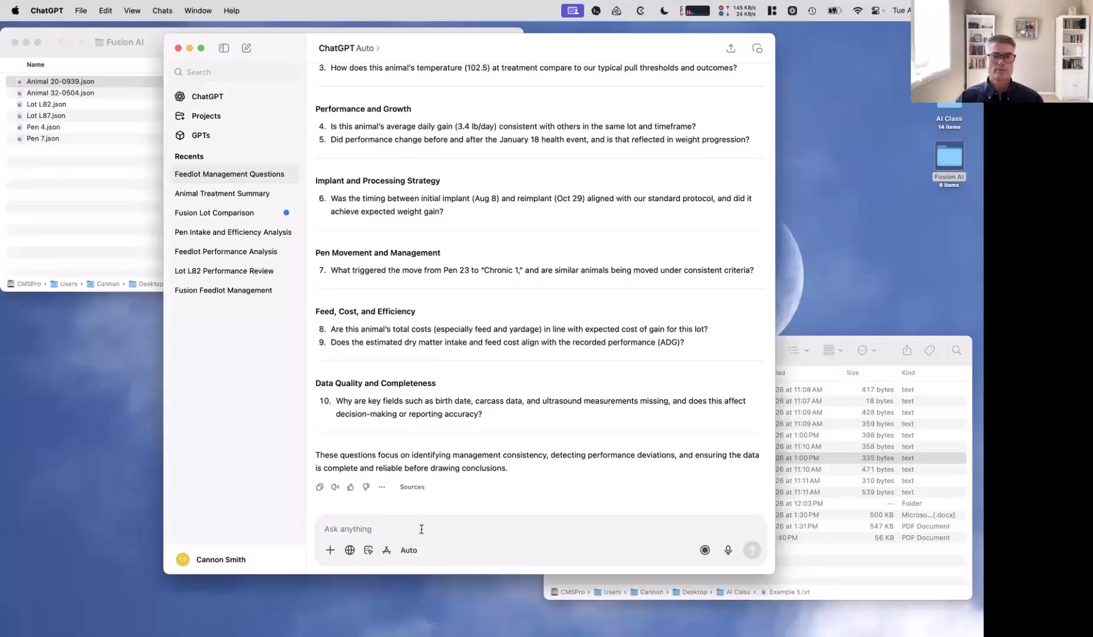
text(Answer #7.)
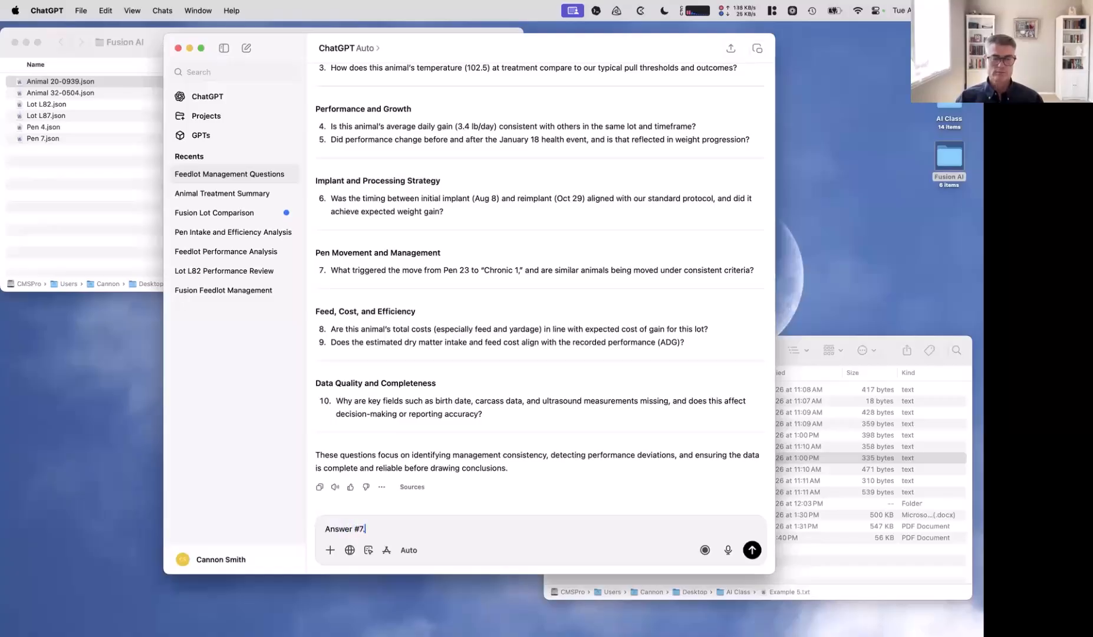
key(Return)
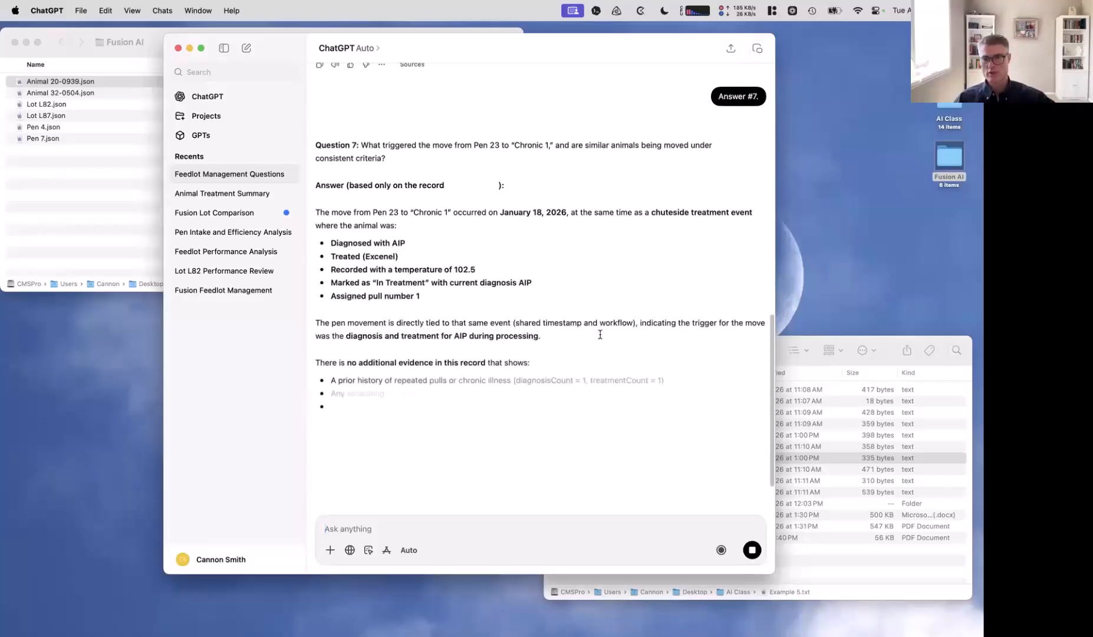
scroll(600, 335, up, 5)
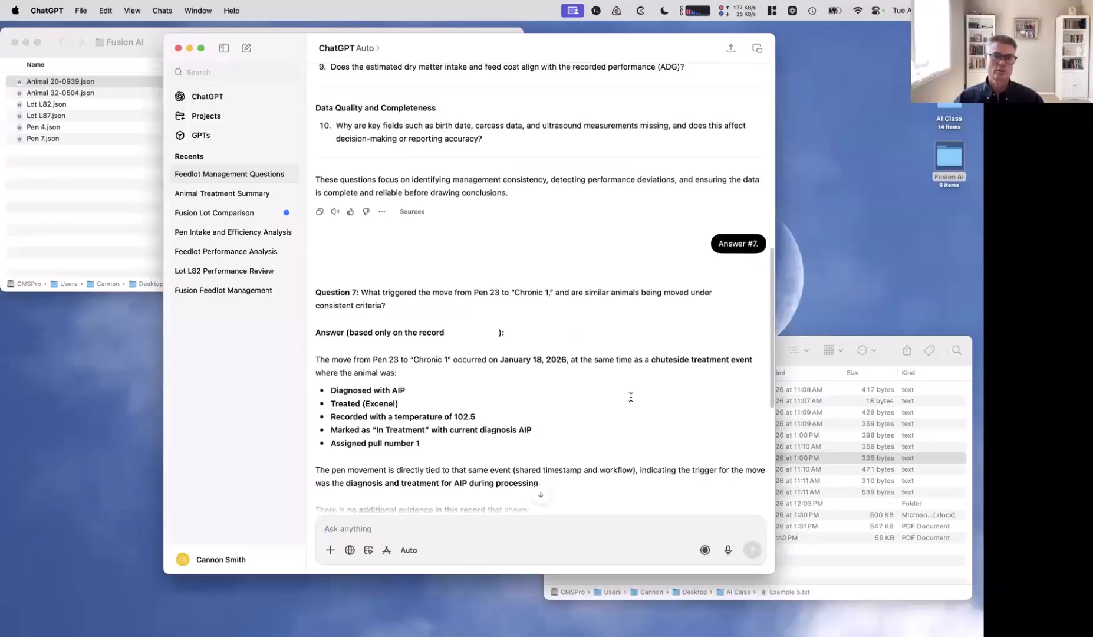
scroll(630, 396, down, 6)
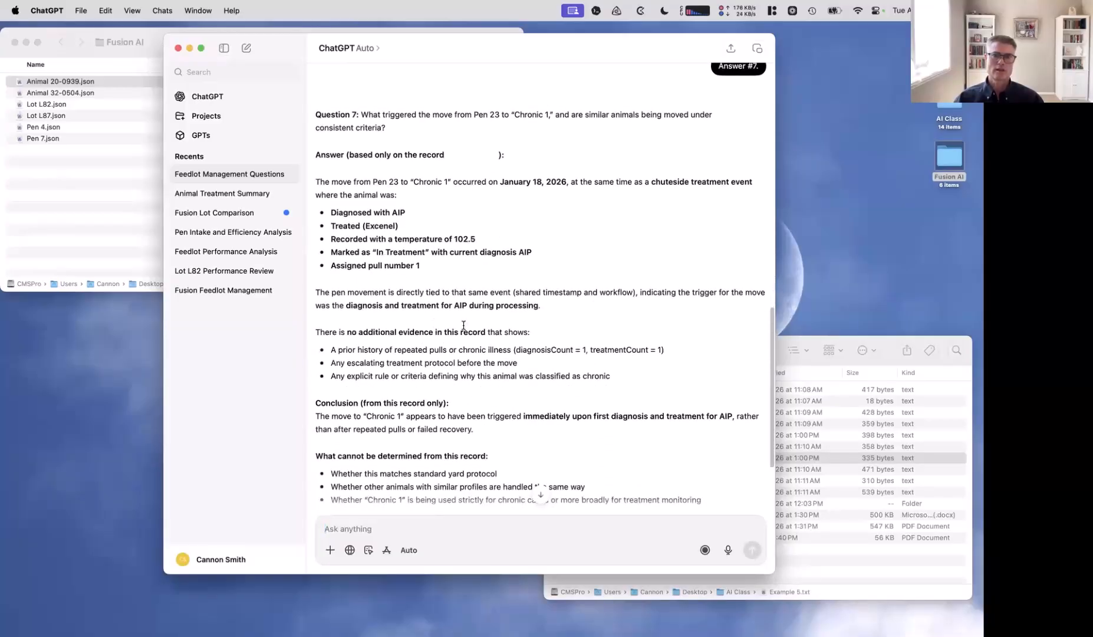
scroll(468, 325, down, 2)
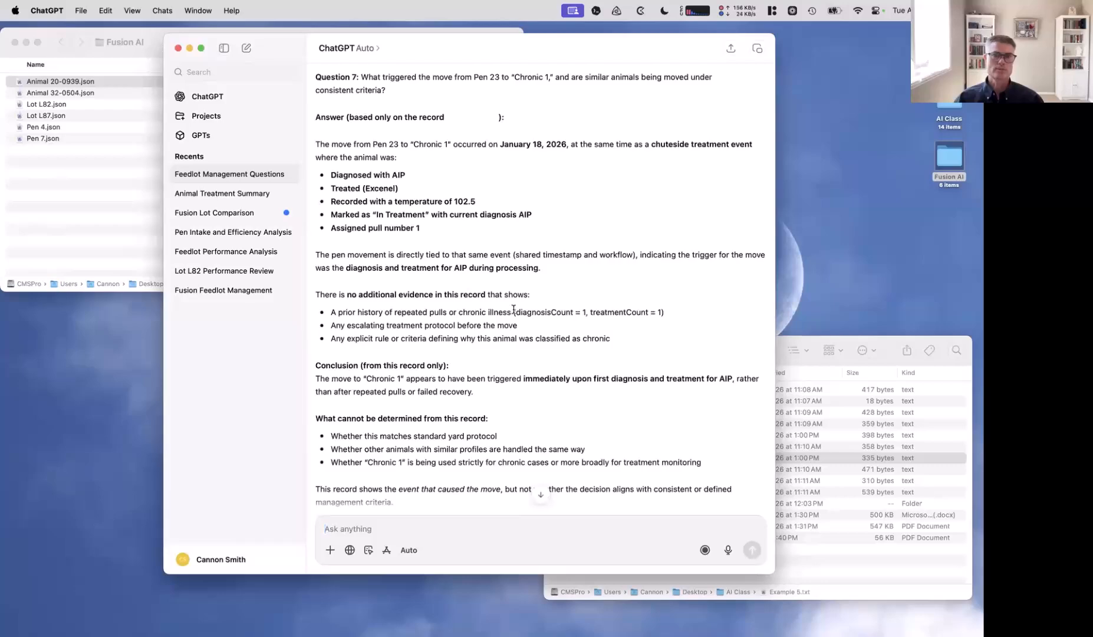
scroll(514, 310, down, 2)
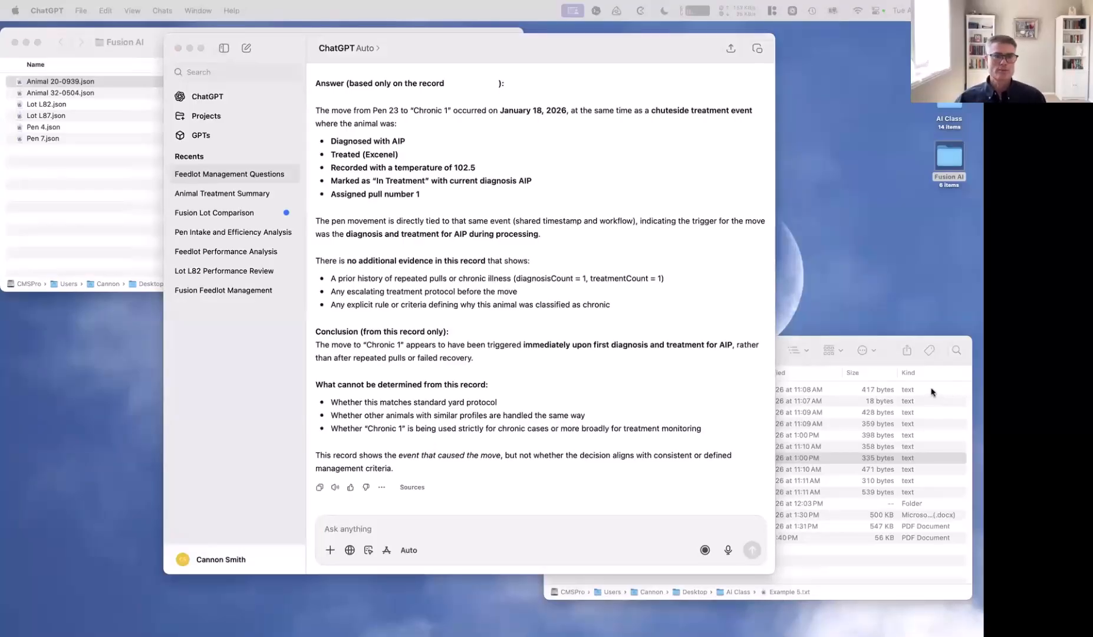
Return from the AI Class folder to ChatGPT and start a new chat
click(804, 454)
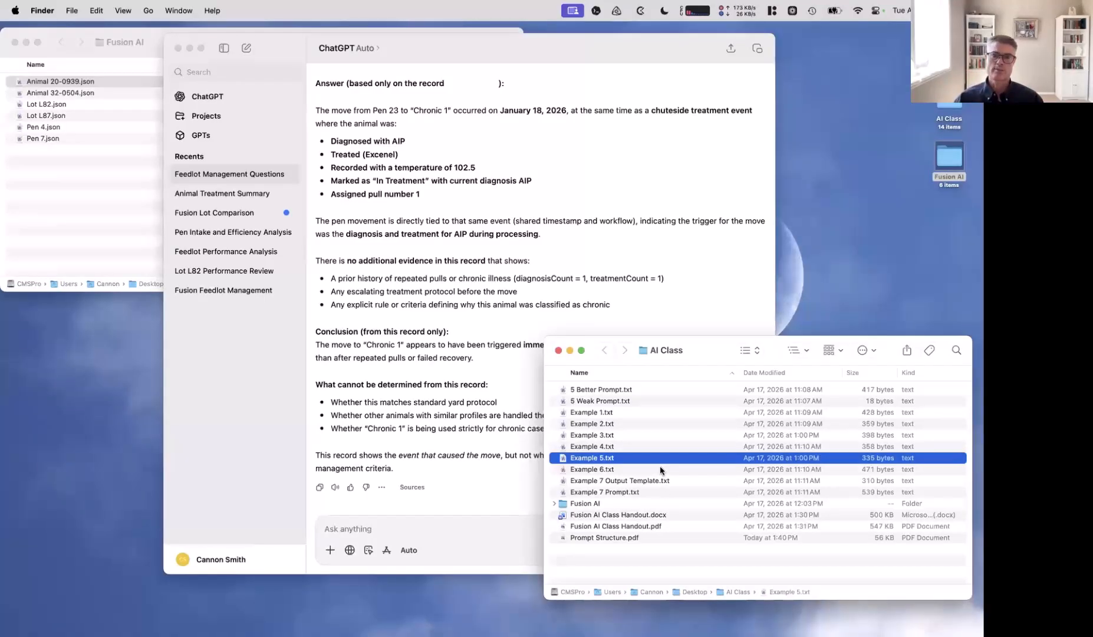
click(658, 317)
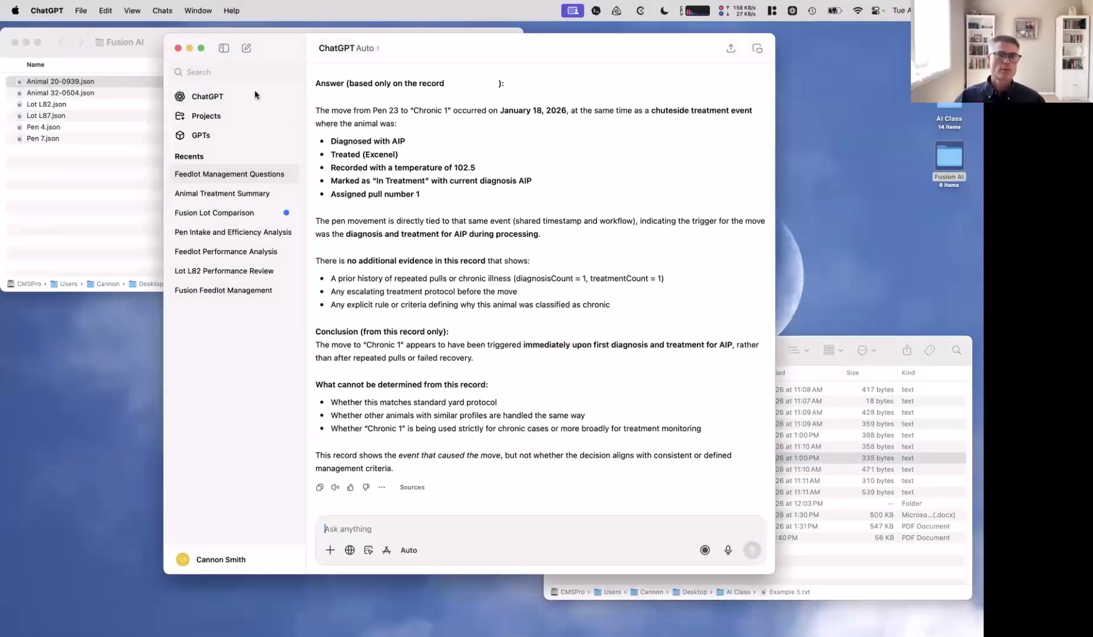
click(248, 51)
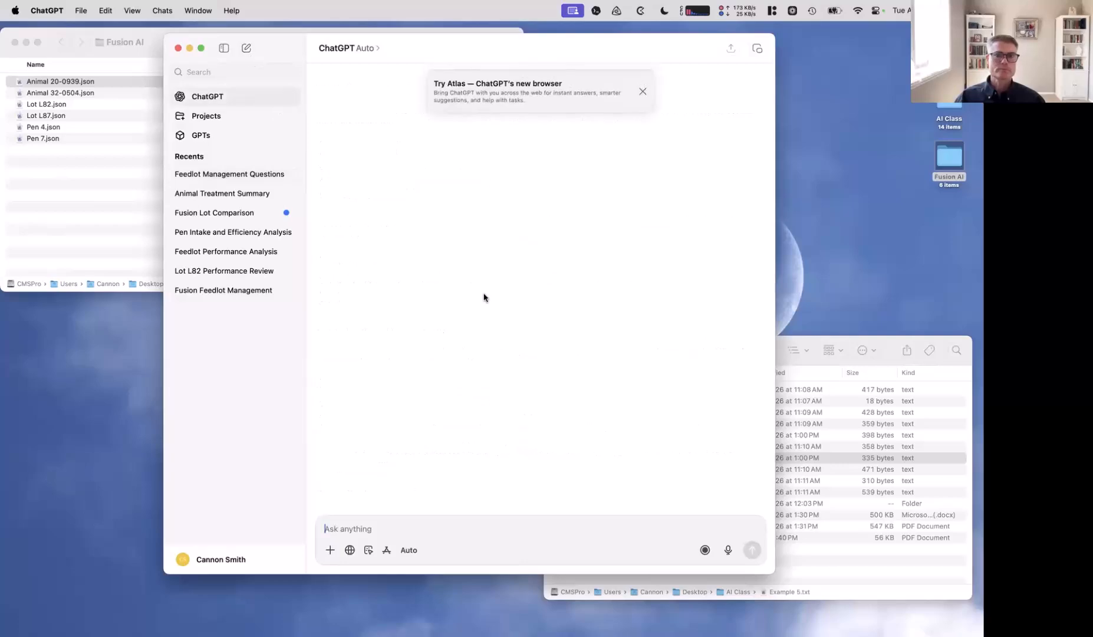
Open Example 7 Prompt.txt from the AI Class folder in BBEdit and close the untitled template document without saving
click(818, 404)
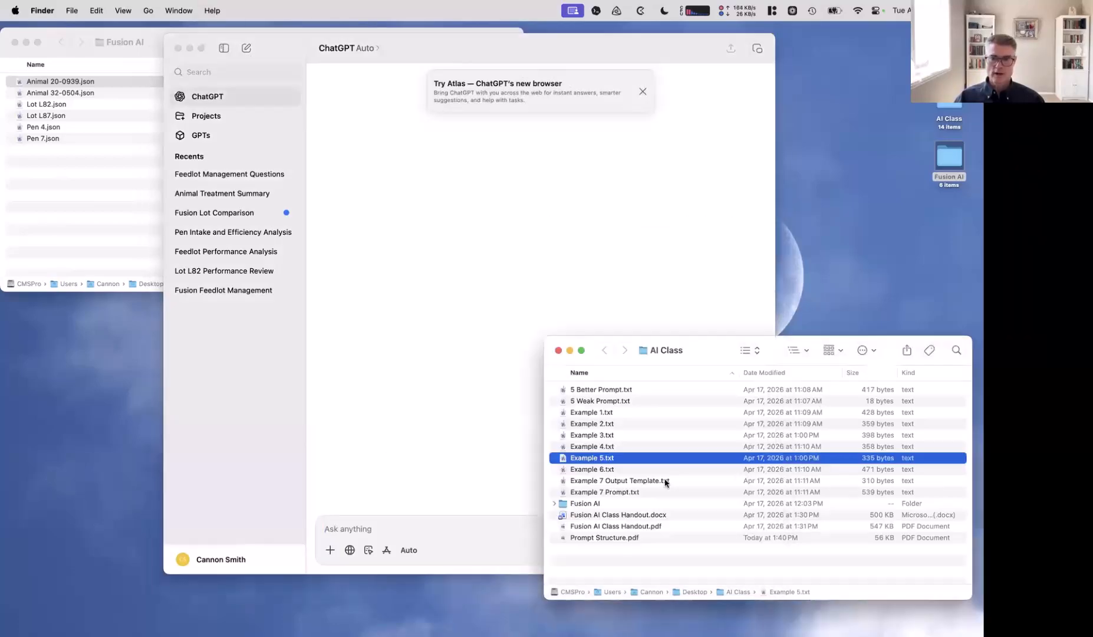
double_click(619, 492)
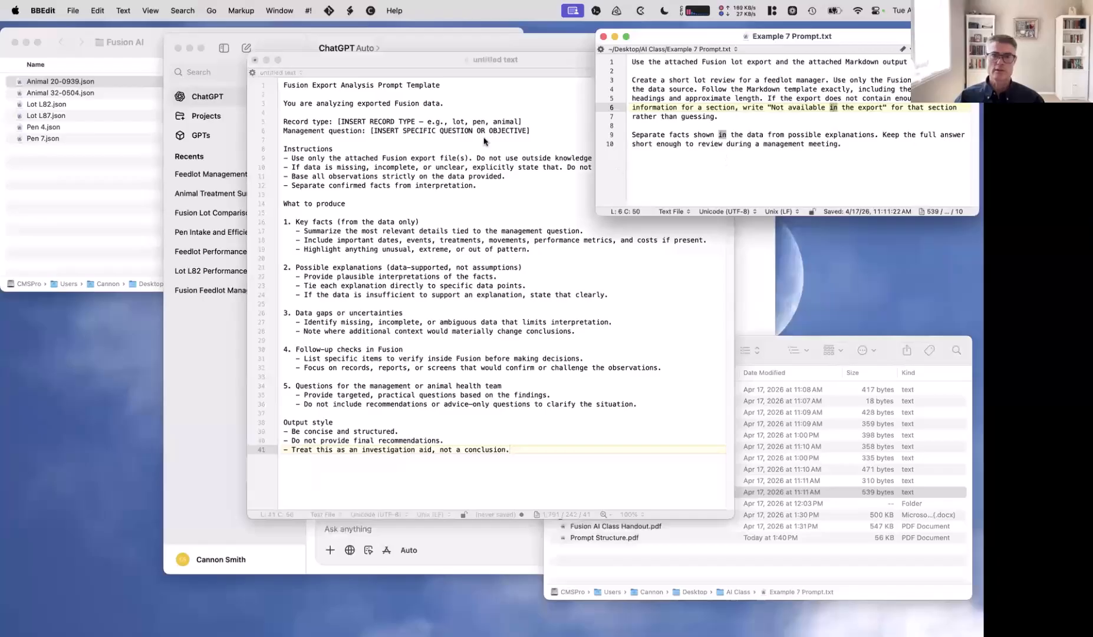
click(255, 60)
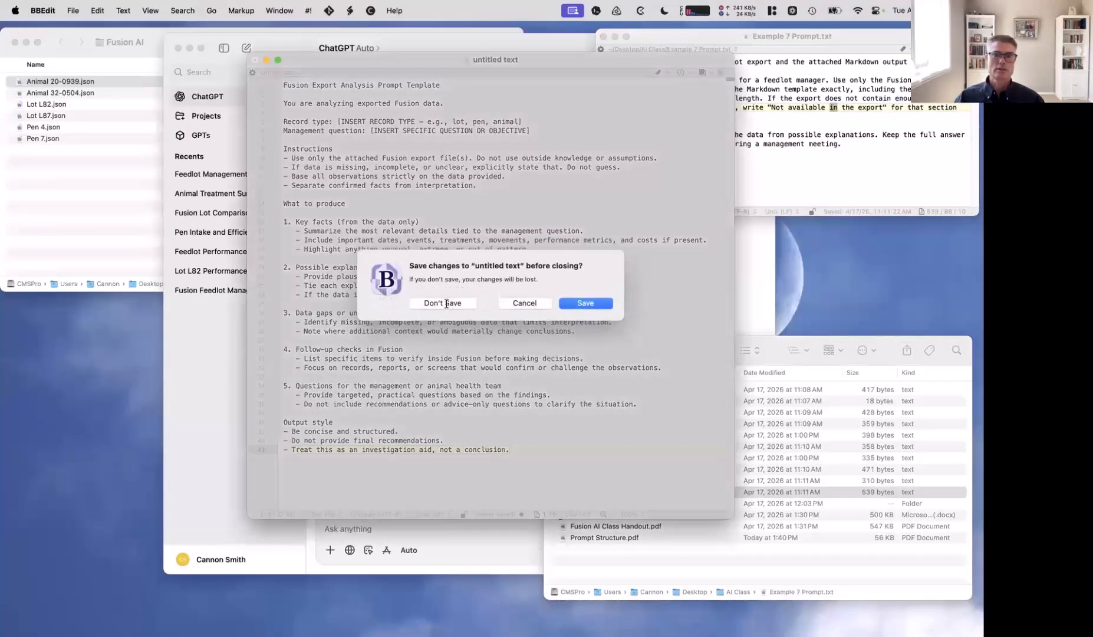
click(443, 290)
Copy the full lot review prompt from Example 7 Prompt.txt and paste it into the new ChatGPT message
key(super+a)
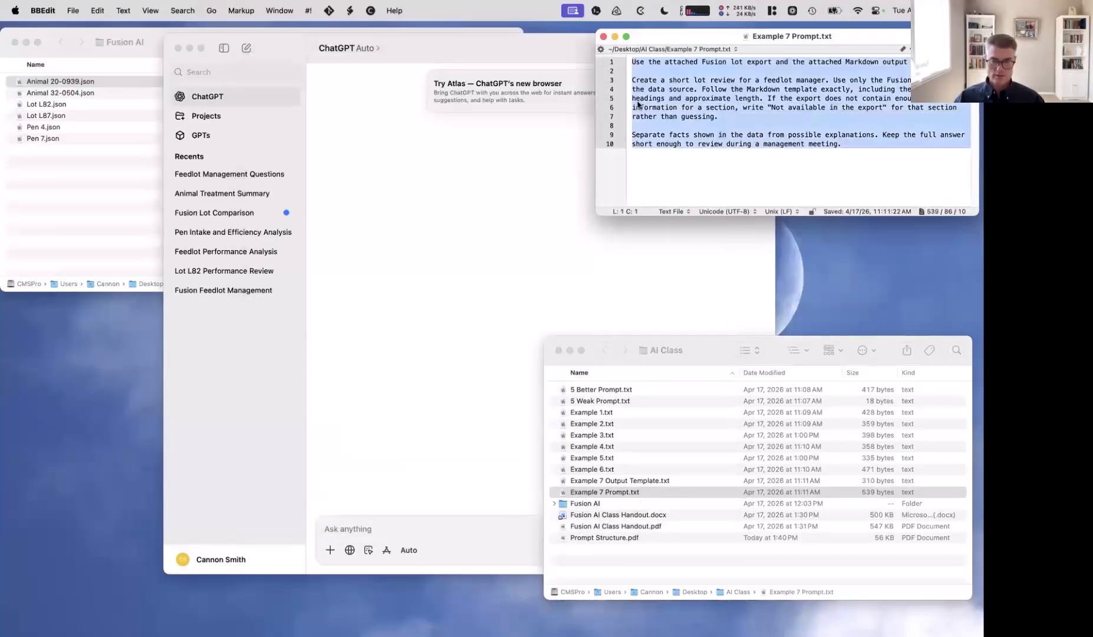
key(super+h)
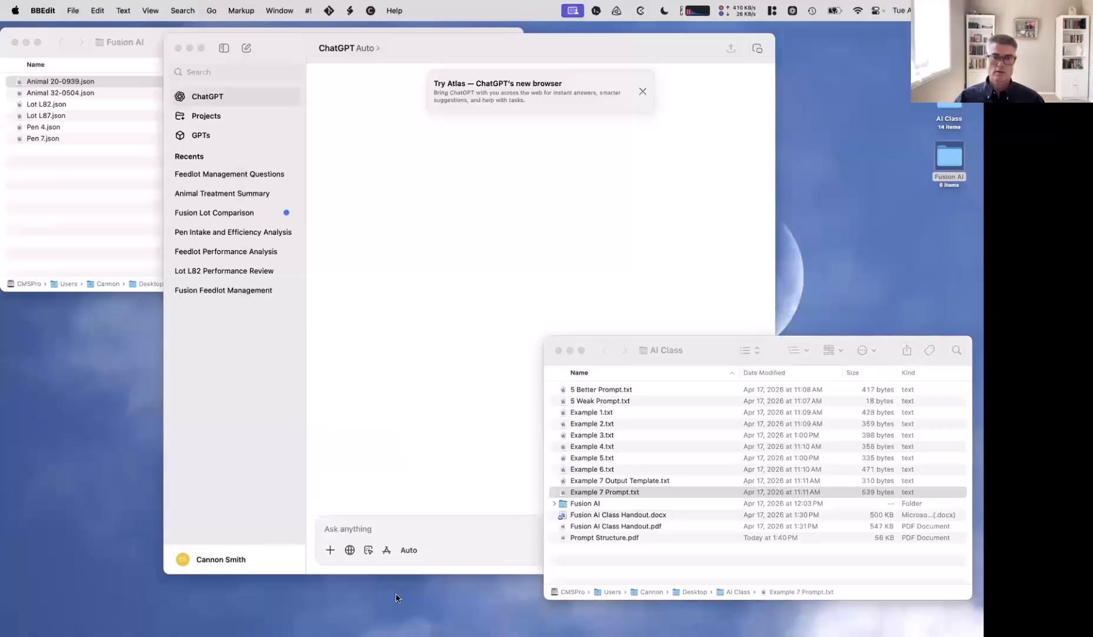
click(375, 530)
text(Use the attached Fusion lot export and the attached Markdown output template.  Create a short lot review for a feedlot manager. Use only the Fusion export as the data source. Follow the Markdown template exactly, including the same headings and approximate length. If the export does not contain enough information for a section, write "Not available in the export" for that section rather than guessing.  Separate facts shown in the data from possible explanations. Keep the full answer short enough to review during a management meeting.)
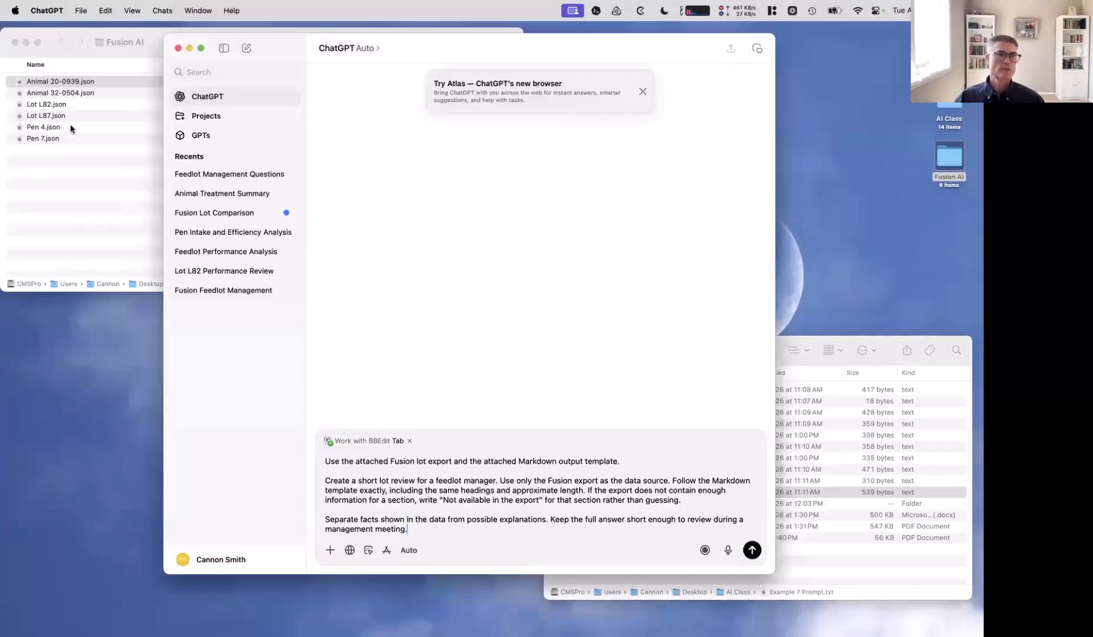
Attach Lot L82.json from the Fusion AI folder to the ChatGPT message
click(41, 114)
drag(19, 106, 442, 401)
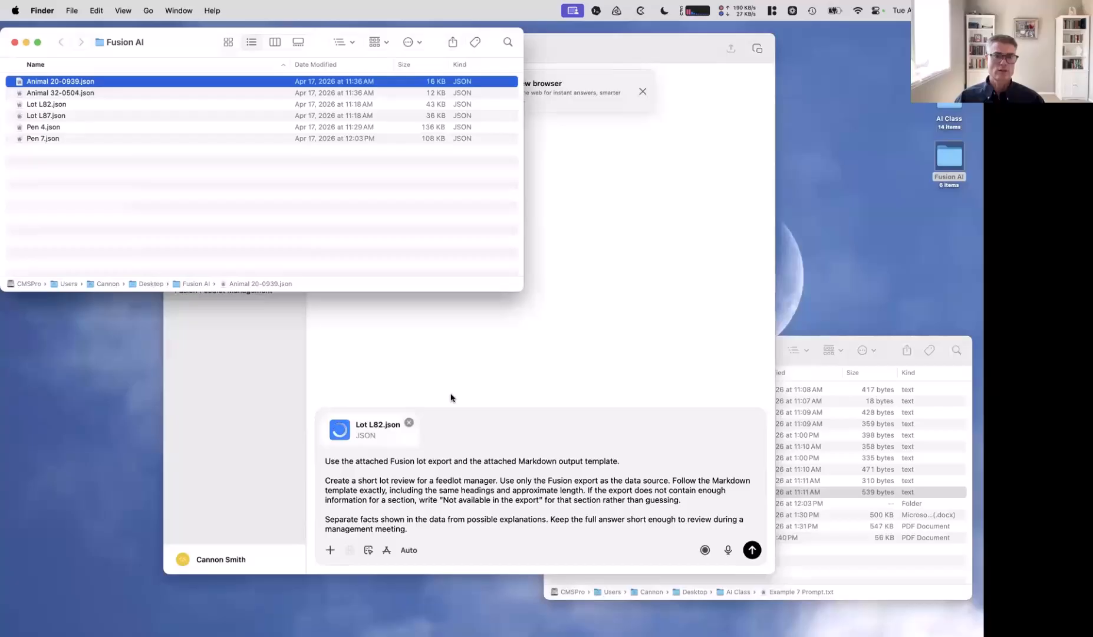
click(450, 397)
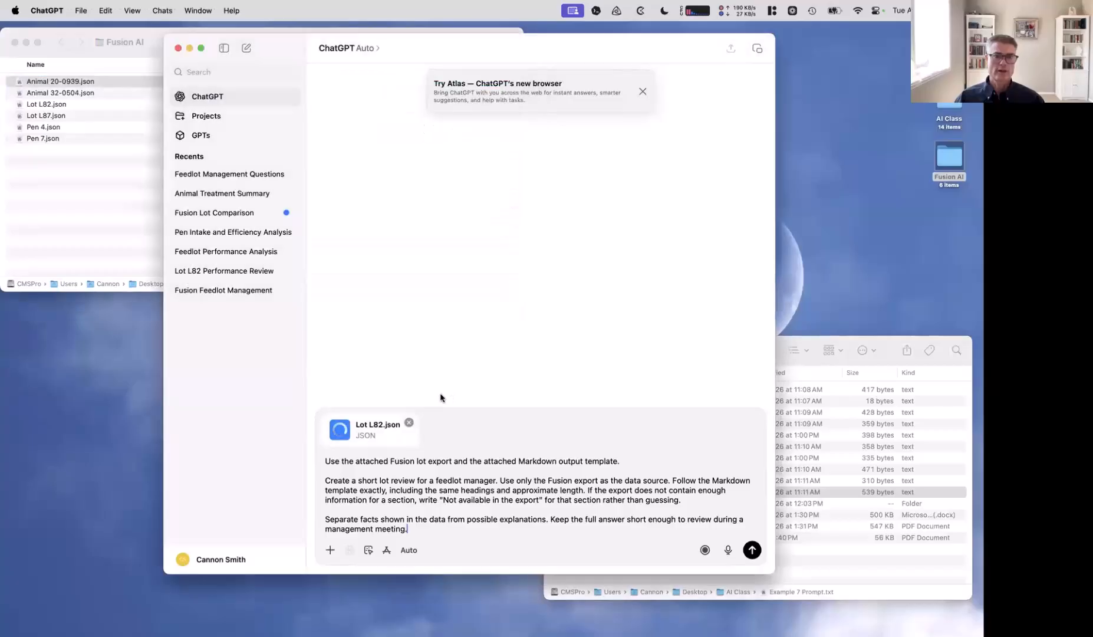
Open Example 7 Output Template.txt in BBEdit, examine its title and Plain-Language Summary section, and place its window clear of the message box
click(814, 494)
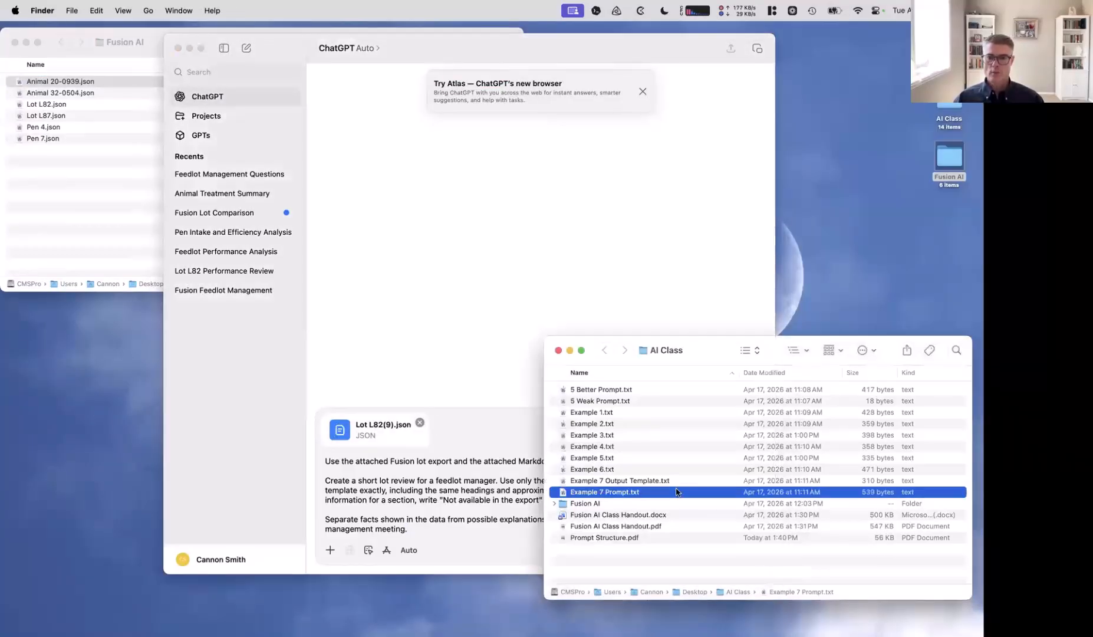
click(619, 482)
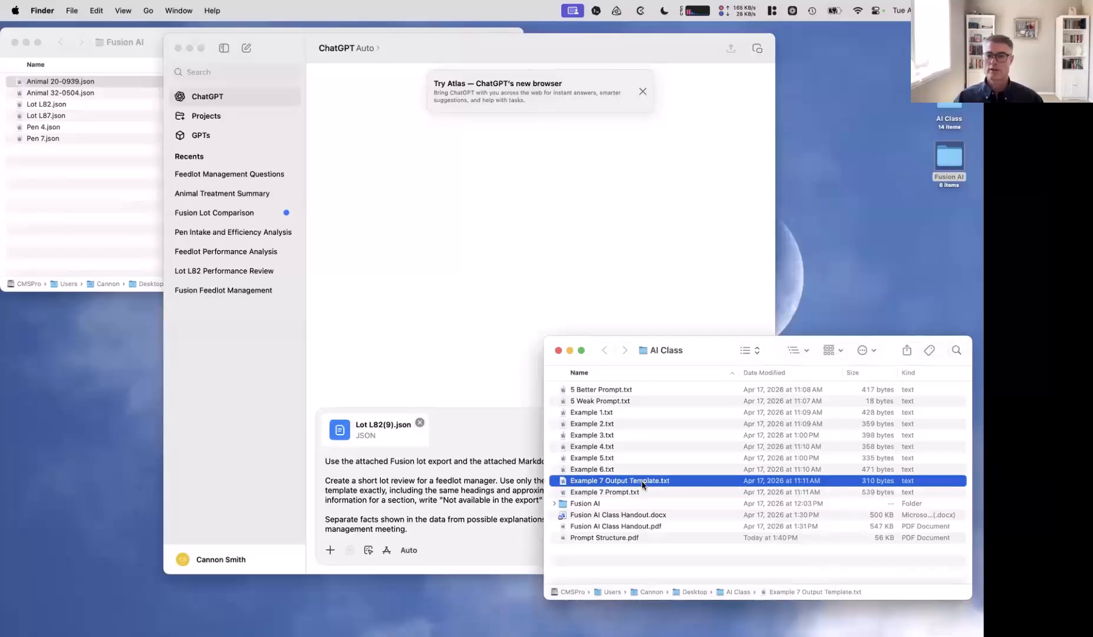
double_click(643, 484)
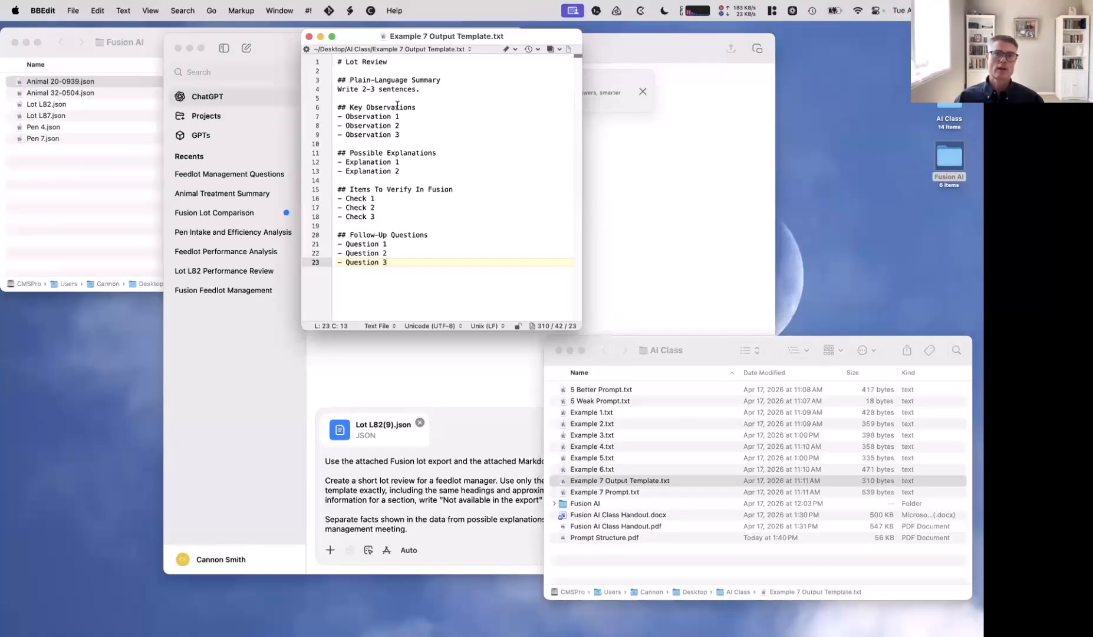
click(338, 61)
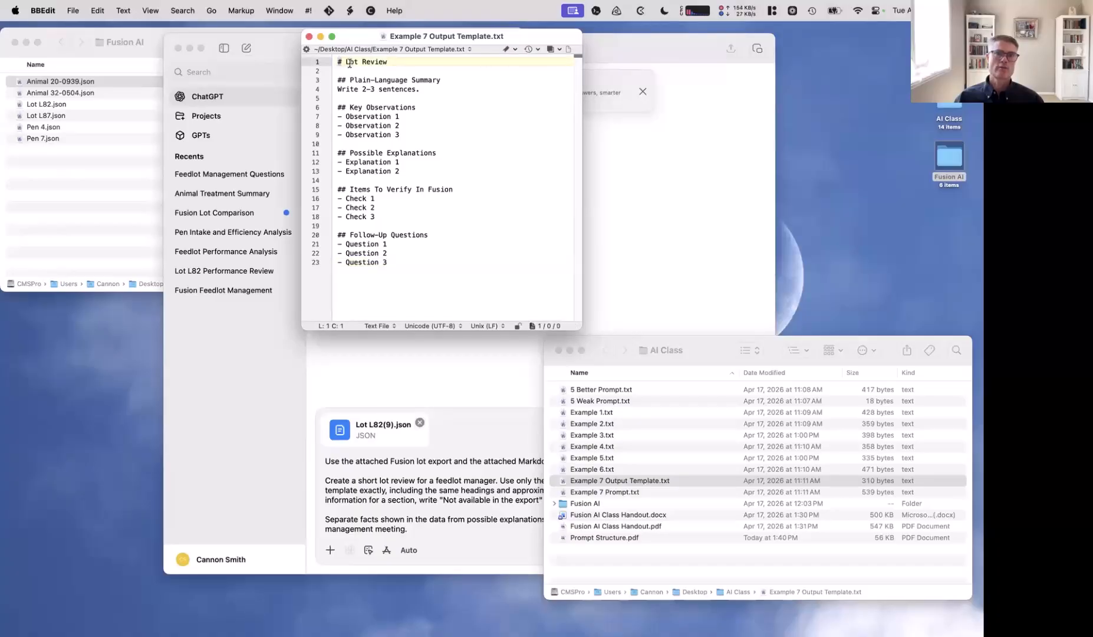
drag(346, 62, 387, 63)
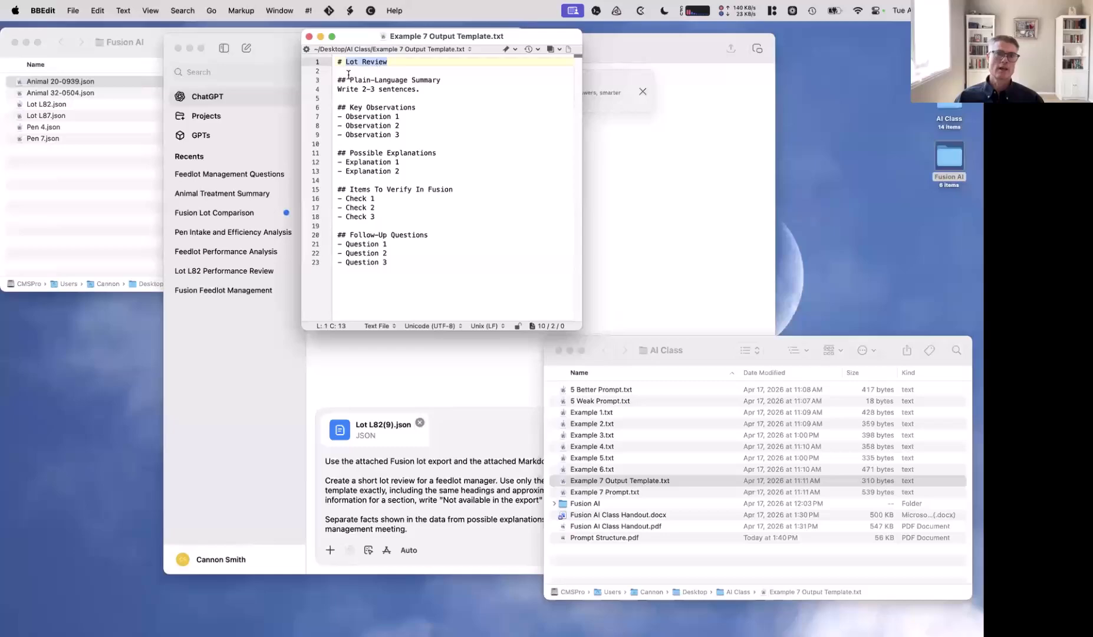
drag(351, 79, 415, 83)
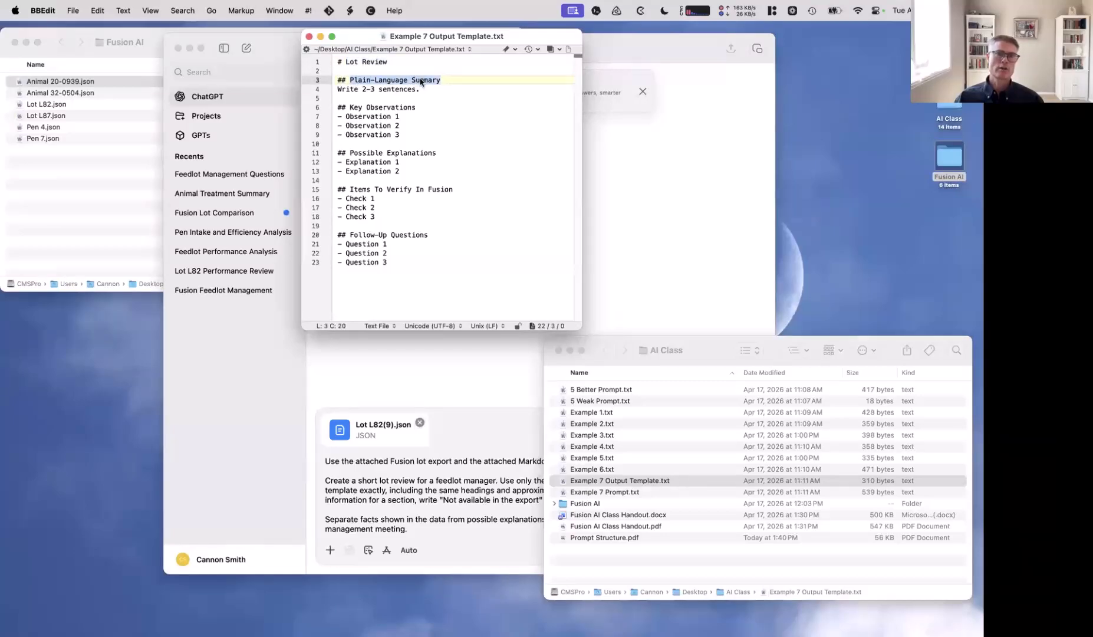
click(348, 71)
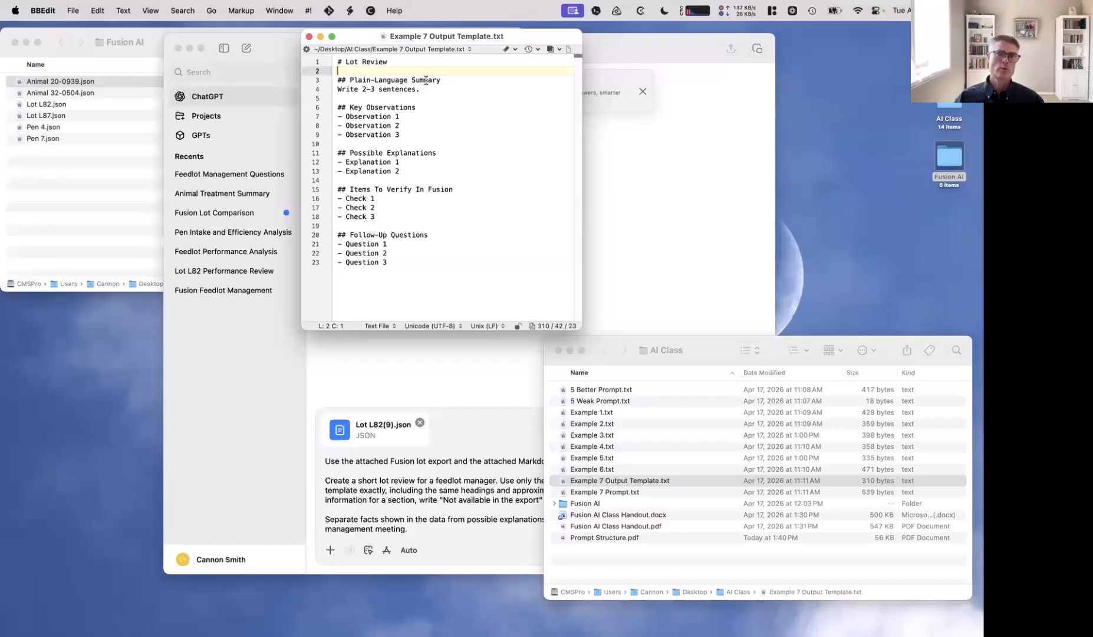
click(347, 90)
drag(348, 90, 390, 91)
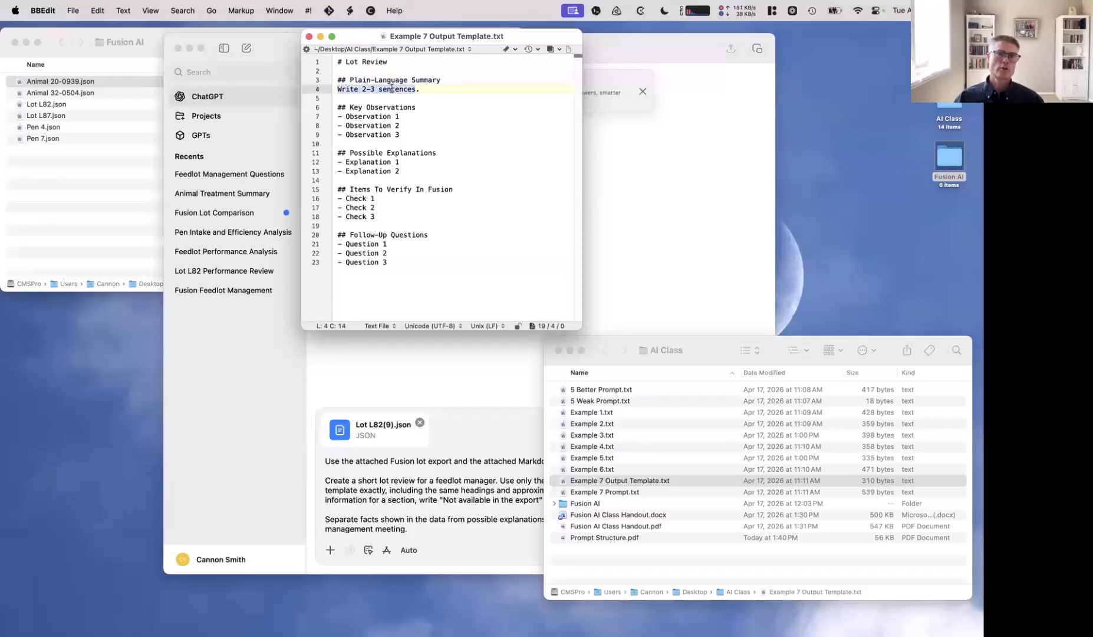
click(378, 100)
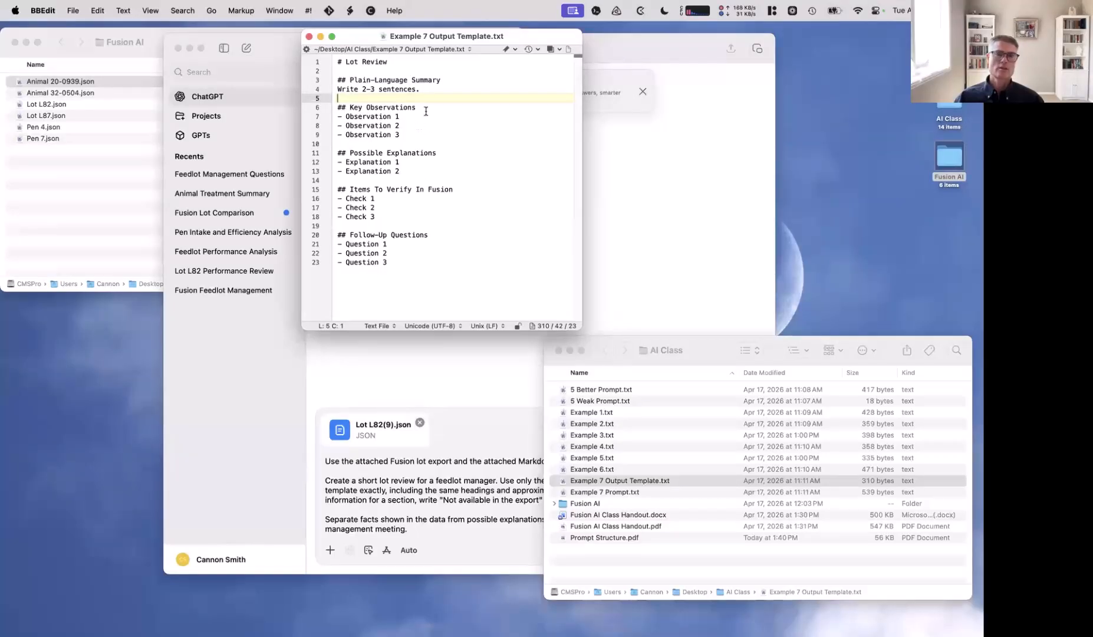
drag(357, 40, 61, 337)
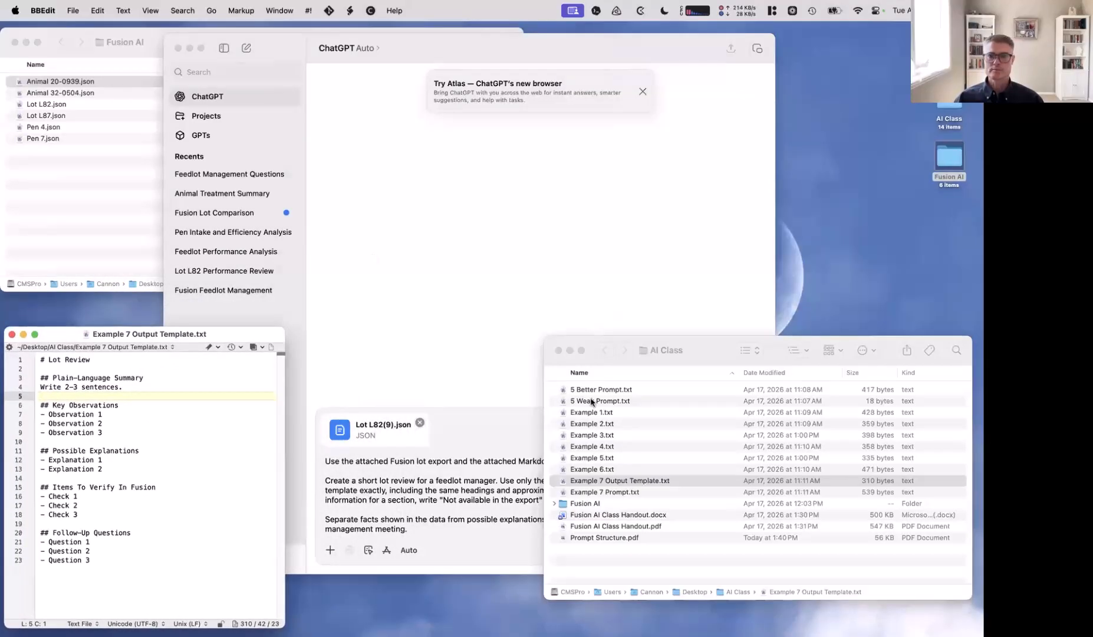
Attach Example 7 Output Template.txt from the AI Class folder to the message and submit the lot review prompt
click(645, 480)
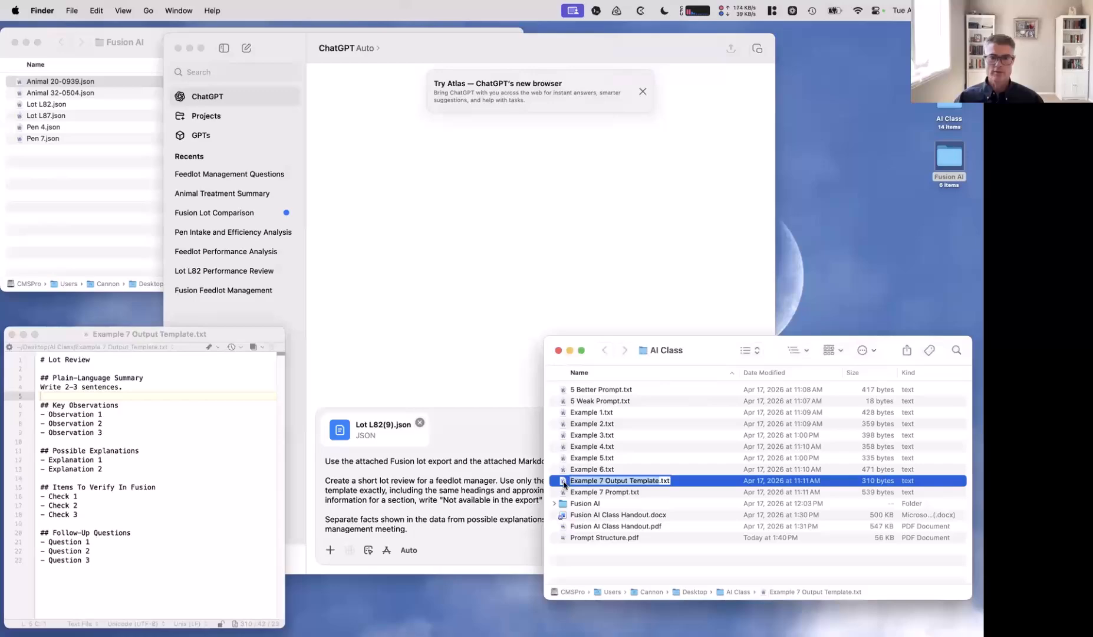
drag(564, 484, 468, 433)
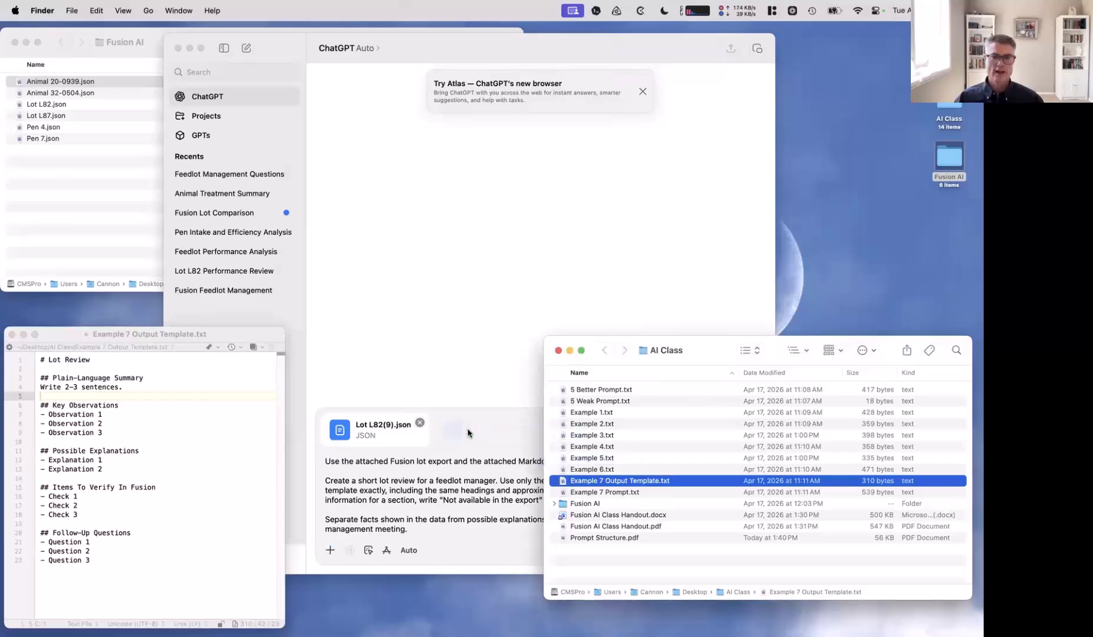
click(492, 370)
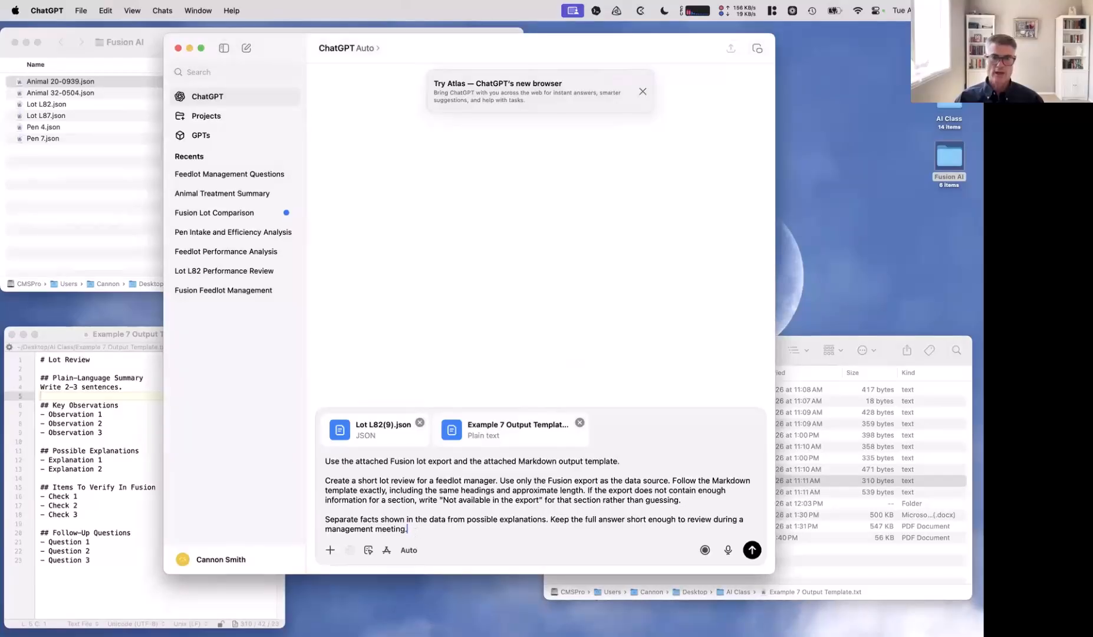
key(Return)
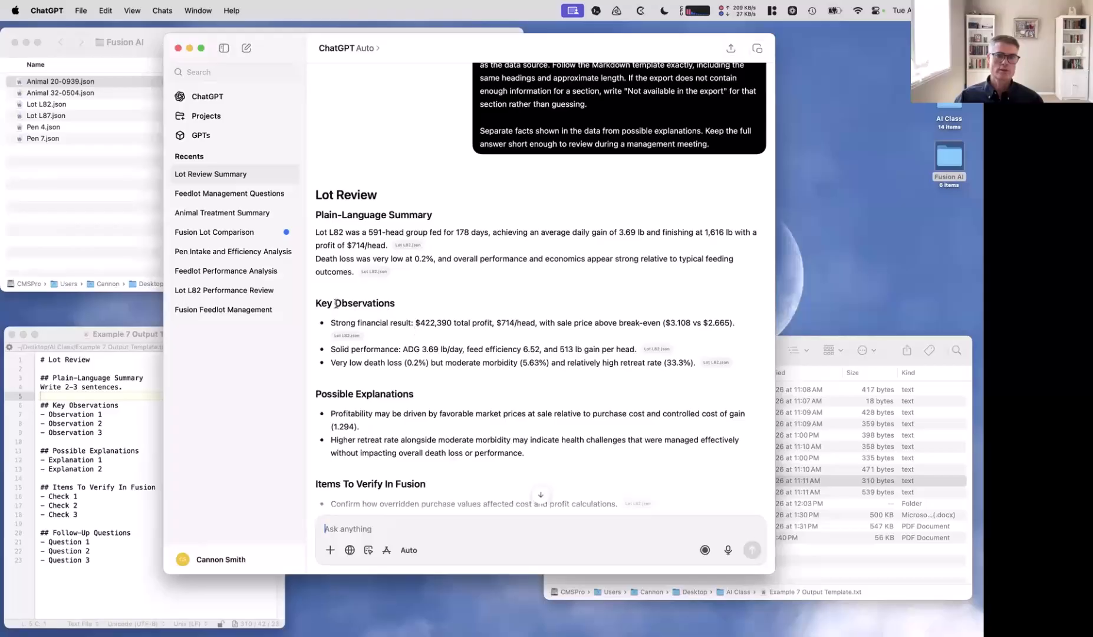
Review the generated Lot Review section by section against the output template, from the summary to the follow-up questions
scroll(419, 424, down, 3)
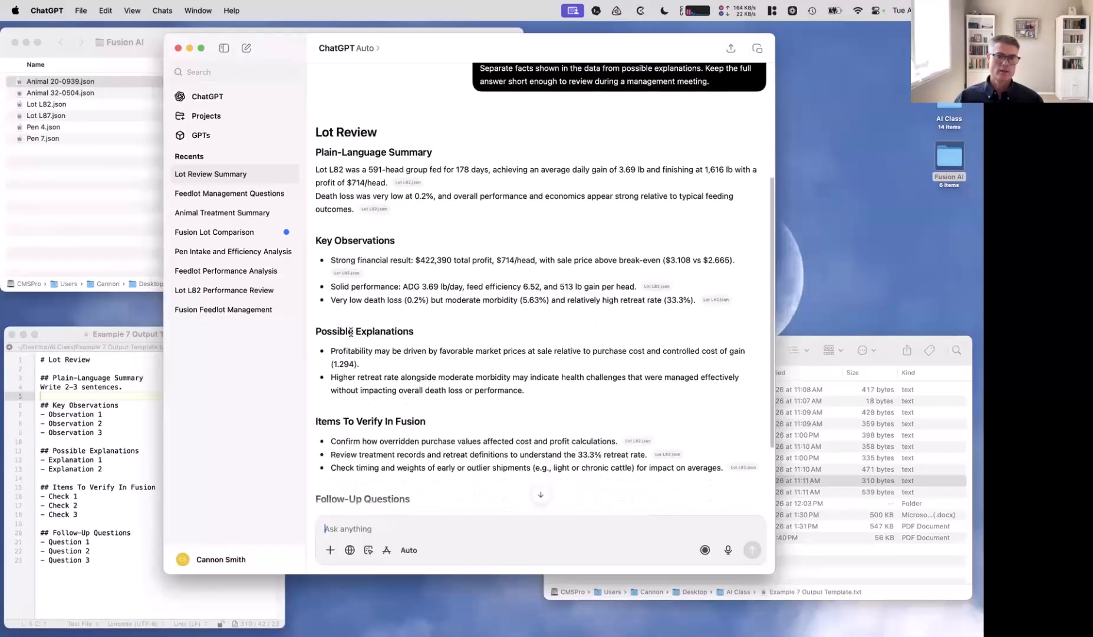
scroll(425, 390, down, 3)
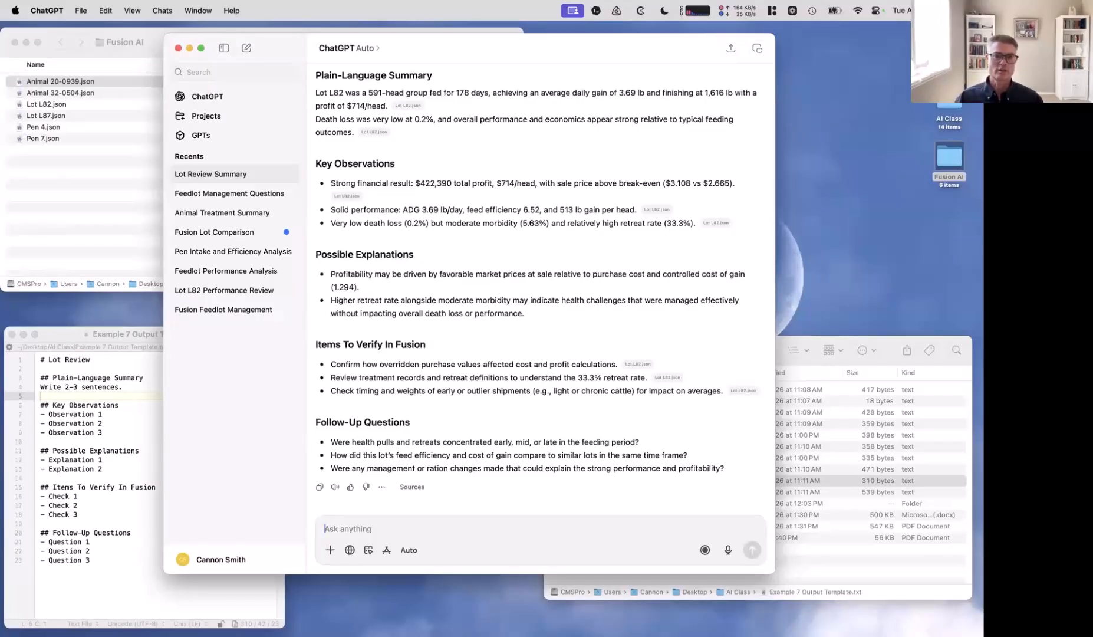
click(802, 367)
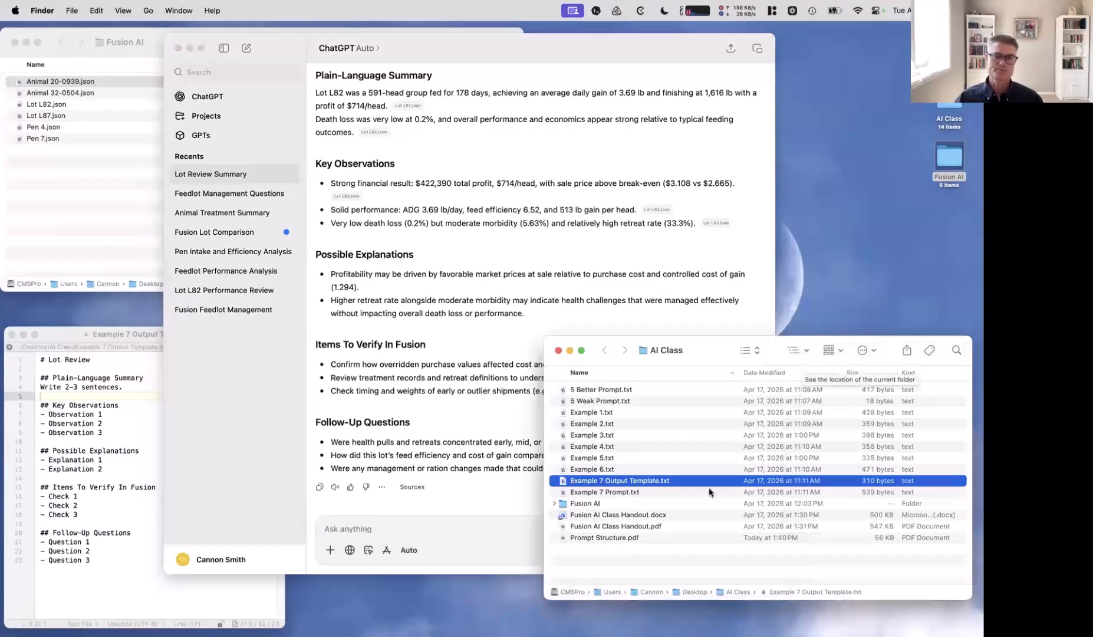